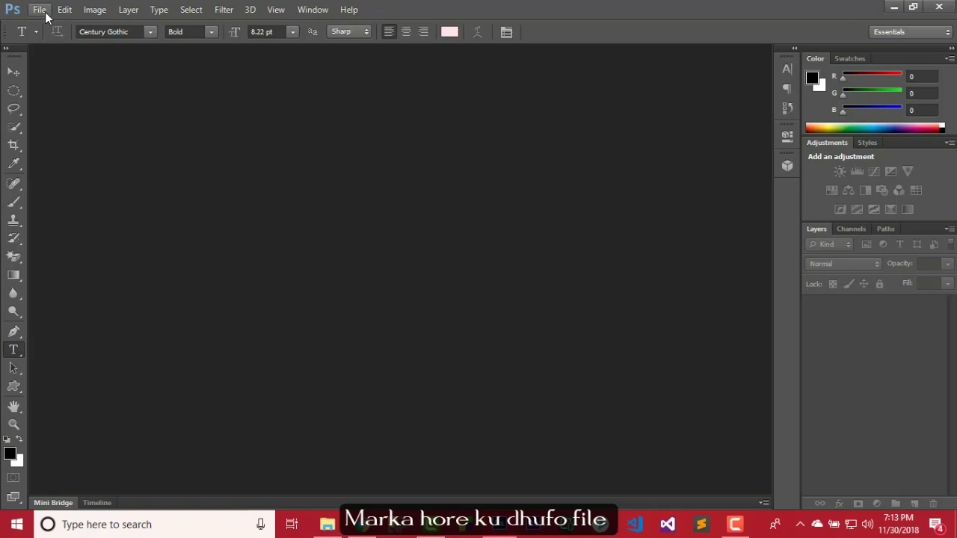
Create a new 851 × 315 px, 72 ppi document named BG with a white background.
left_click(41, 10)
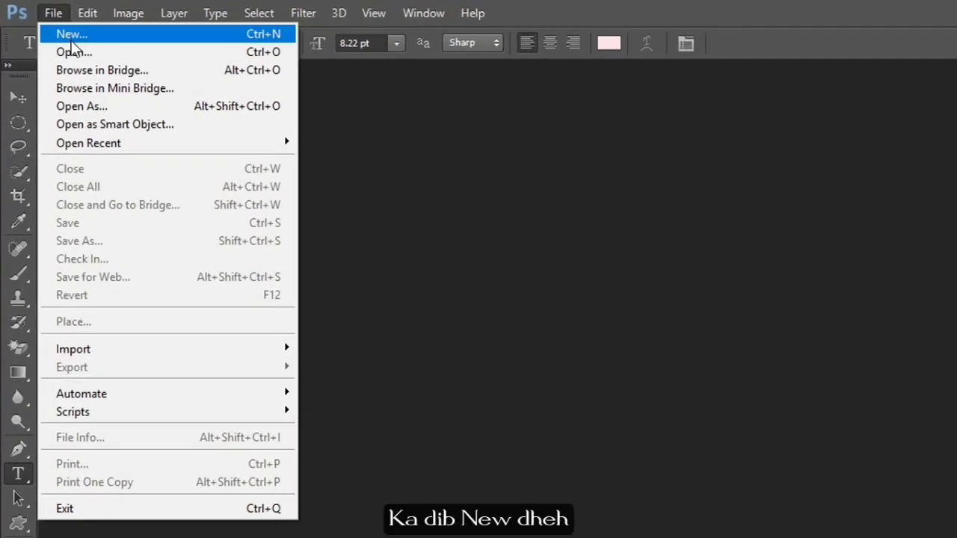
left_click(71, 41)
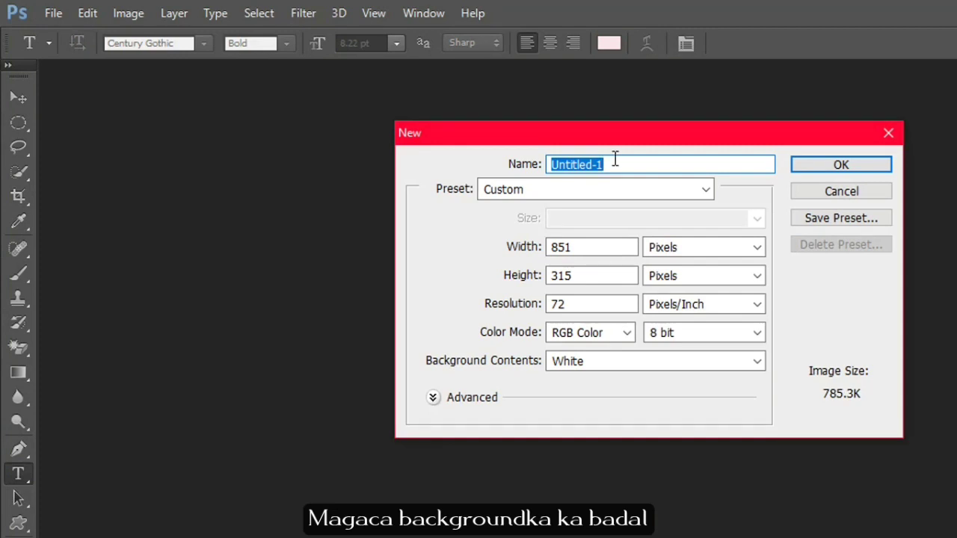
type("BG")
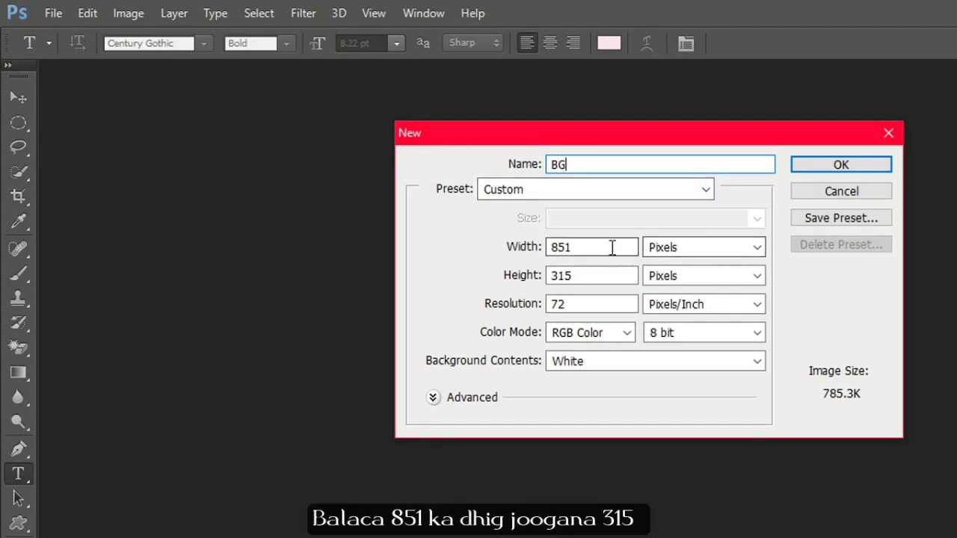
left_click_drag(613, 247, 576, 248)
left_click_drag(602, 278, 498, 276)
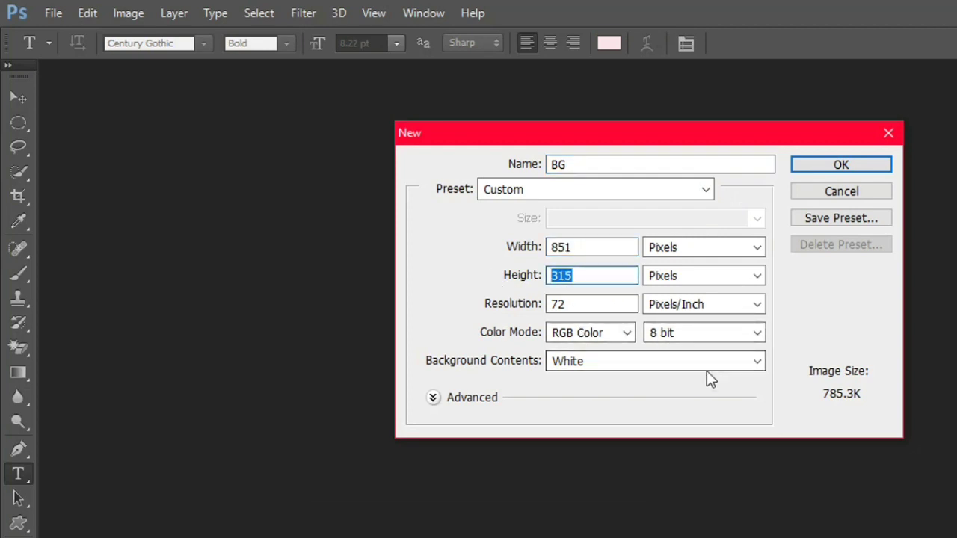
left_click(834, 170)
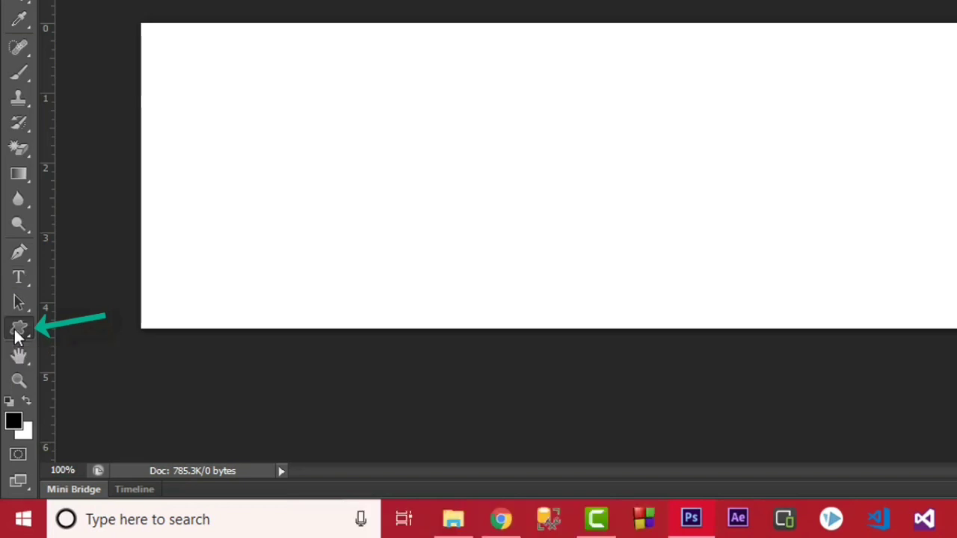
Draw a large ellipse overlapping the canvas's right side with the Ellipse Tool.
left_click(18, 334)
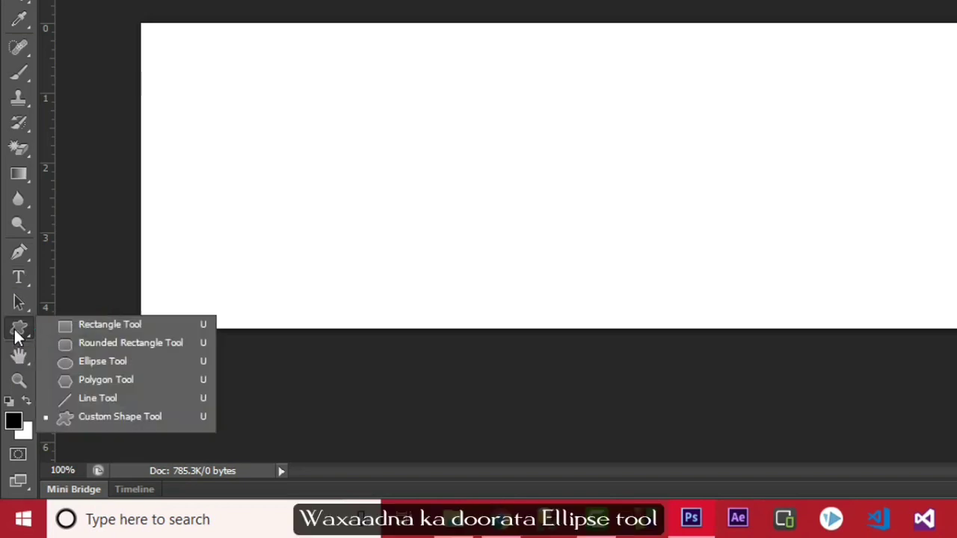
left_click(103, 358)
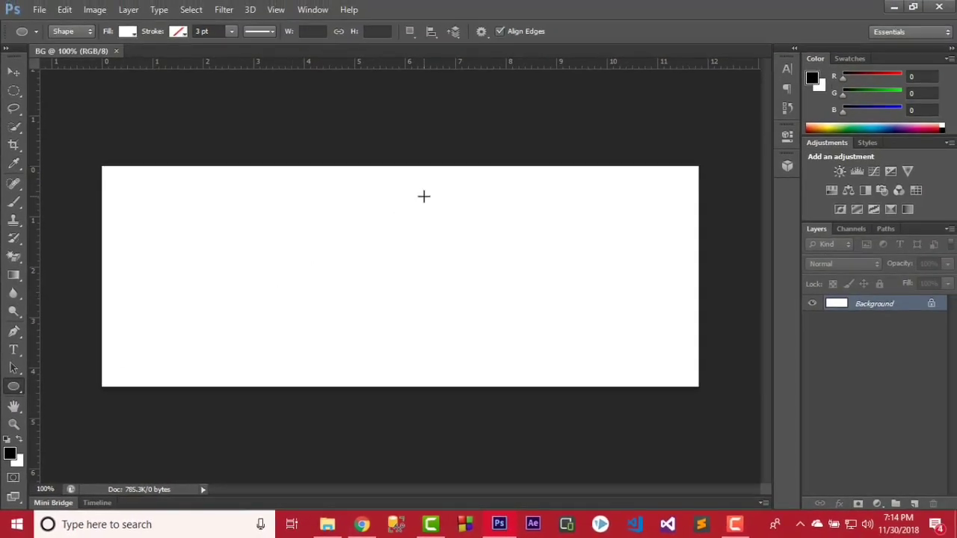
left_click_drag(432, 176, 798, 429)
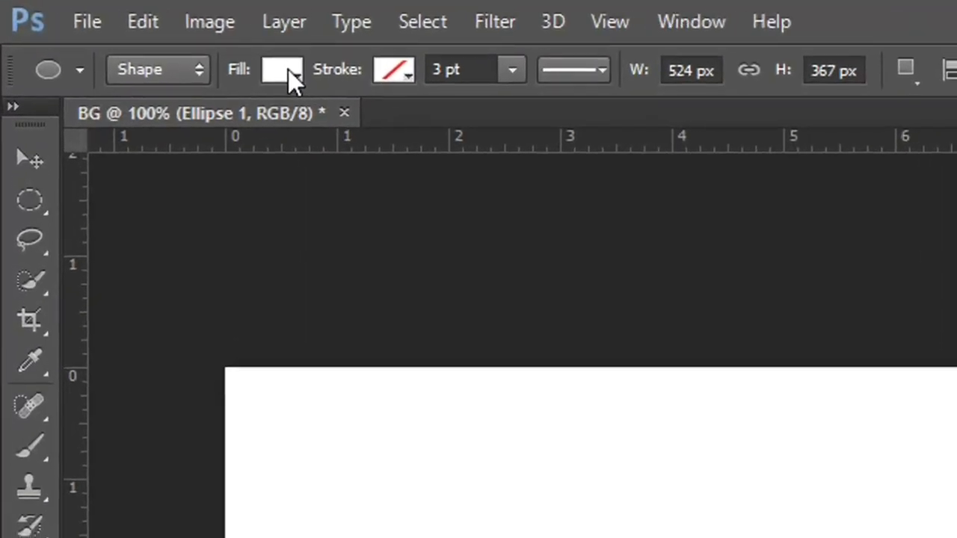
Fill the ellipse with dark navy #0c0229.
left_click(127, 30)
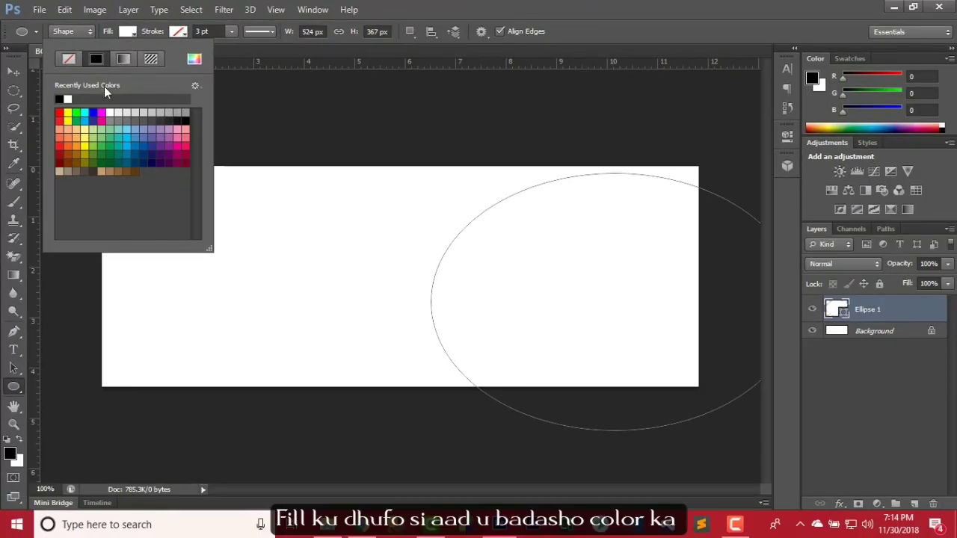
left_click(196, 62)
left_click_drag(496, 196, 462, 276)
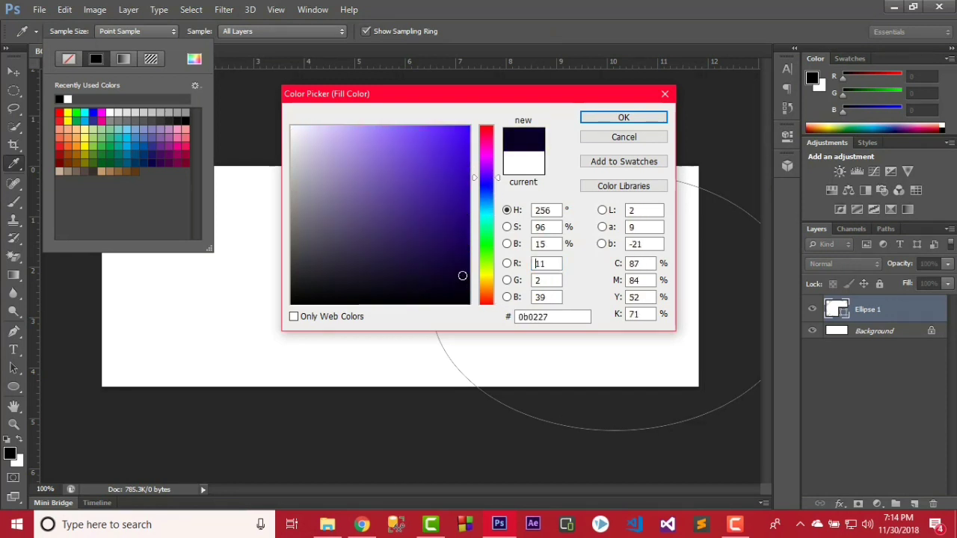
left_click(629, 117)
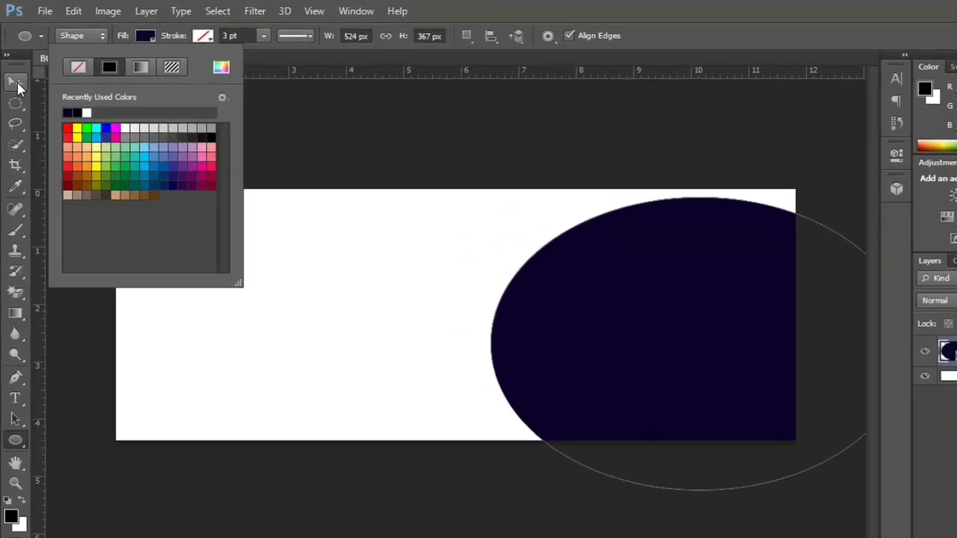
left_click(13, 71)
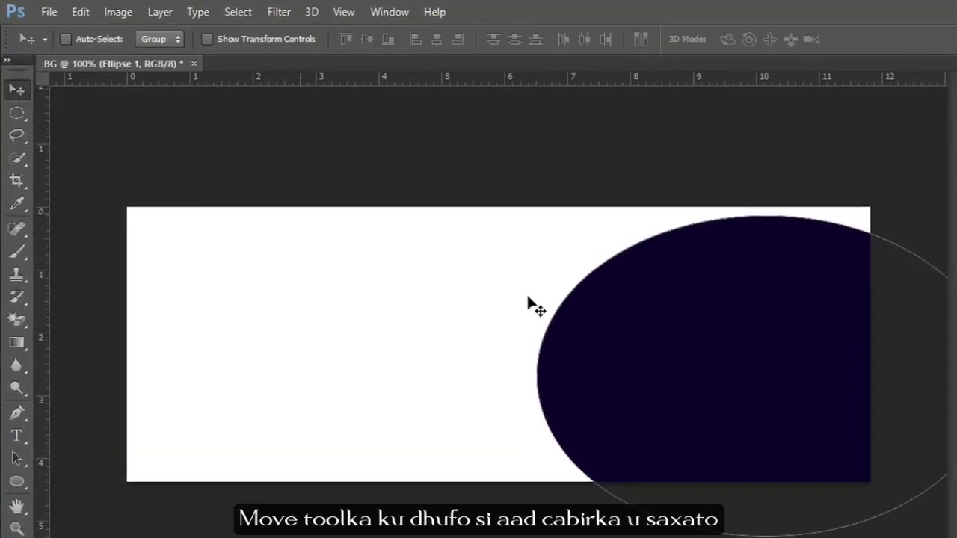
Nudge the navy ellipse into place and convert the locked Background into an editable Layer 0.
mouse_move(654, 322)
left_mouse_down()
mouse_move(662, 316)
mouse_move(632, 310)
mouse_move(642, 310)
left_mouse_up()
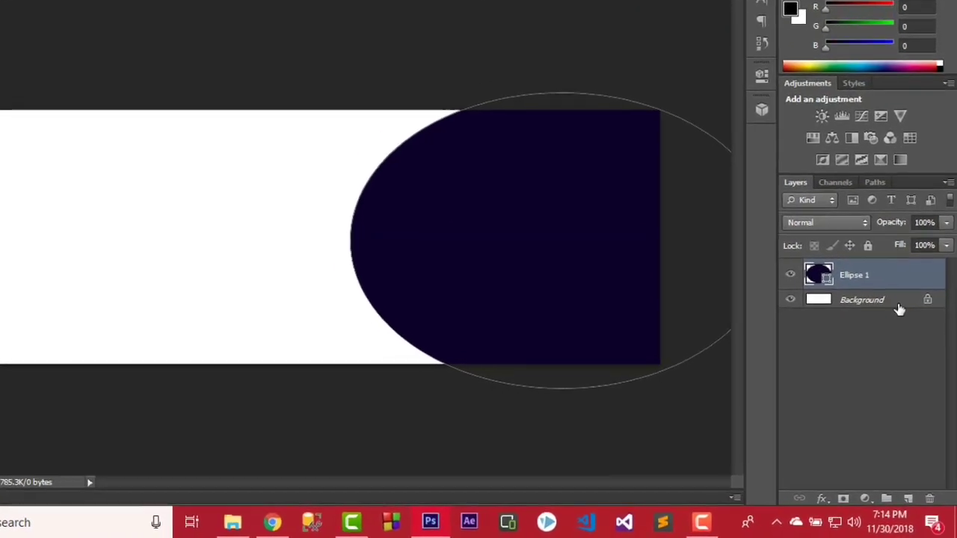
double_click(897, 293)
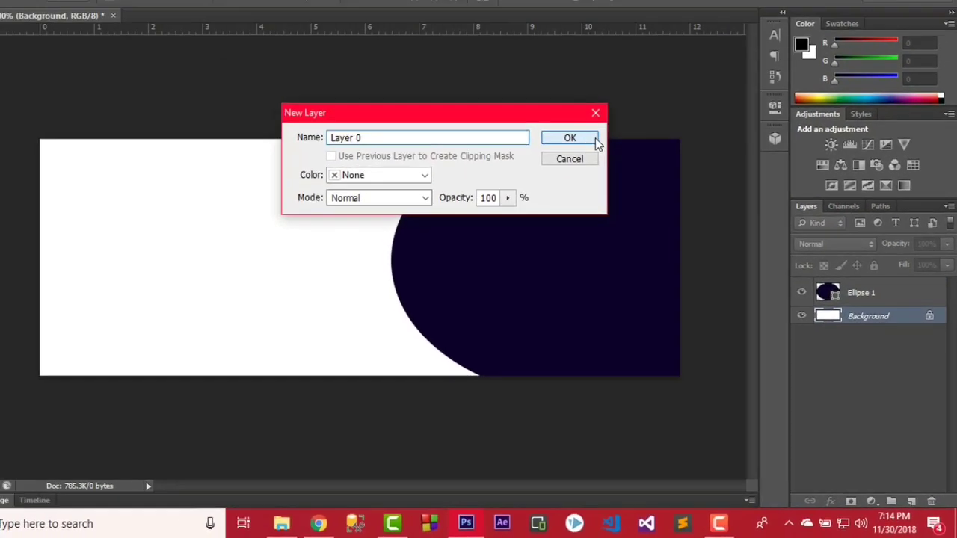
left_click(554, 96)
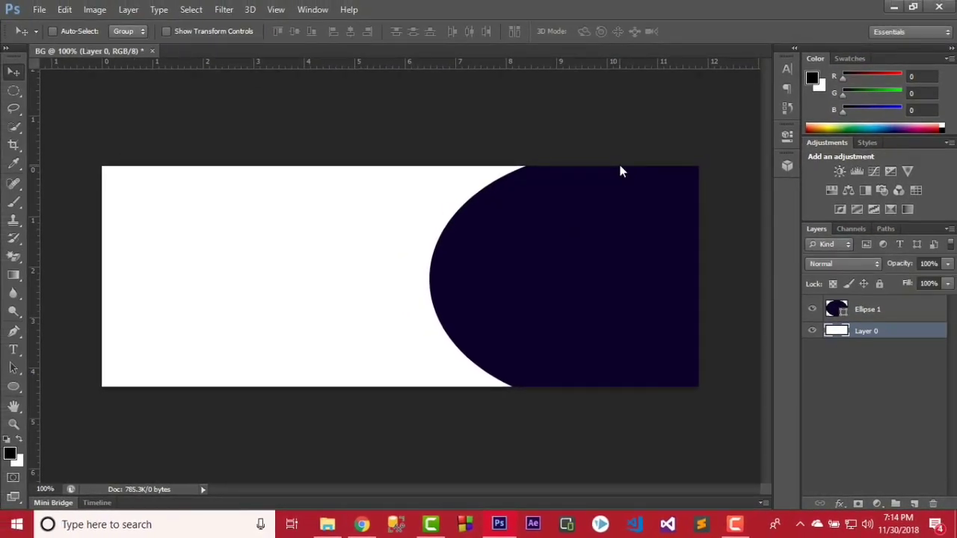
double_click(909, 333)
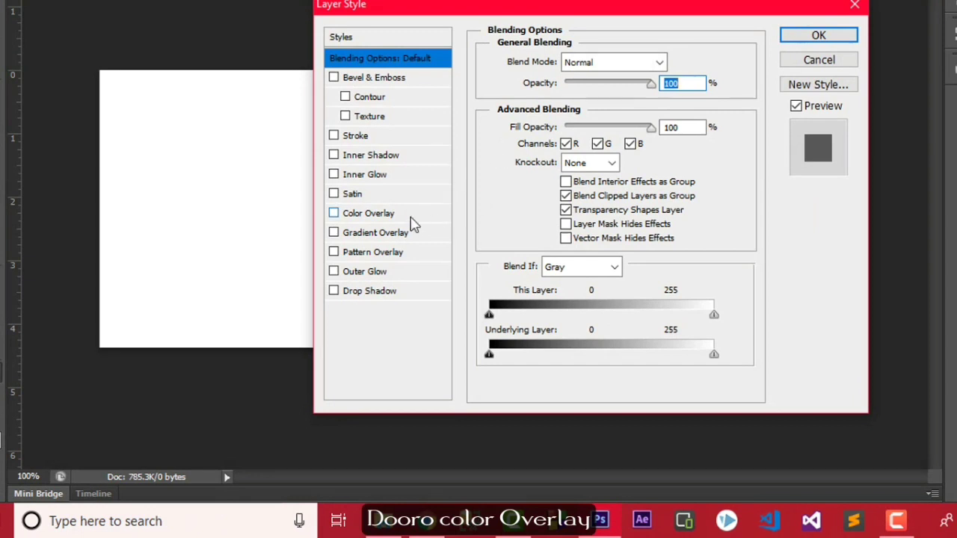
Add a bright yellow #ffea00 Color Overlay to Layer 0.
left_click(411, 218)
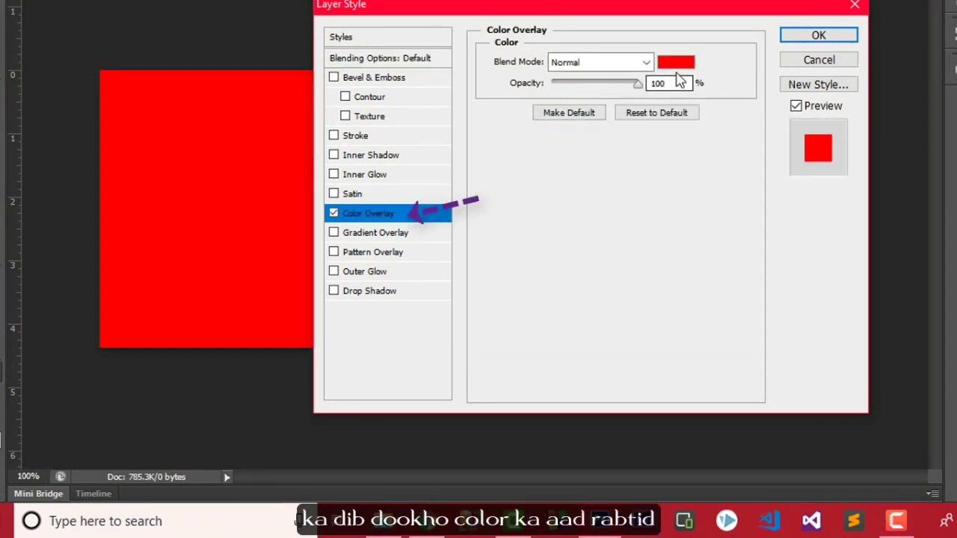
left_click(675, 64)
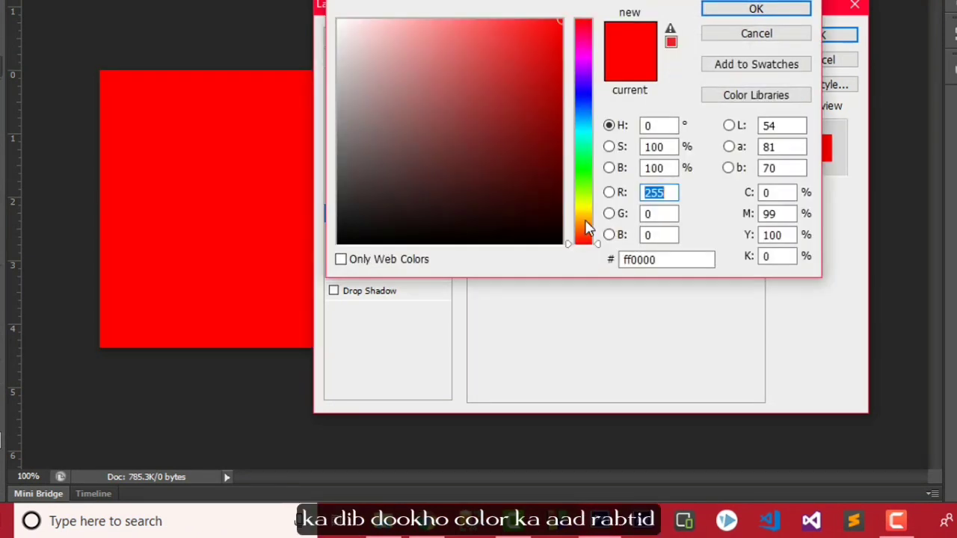
left_click_drag(586, 222, 586, 214)
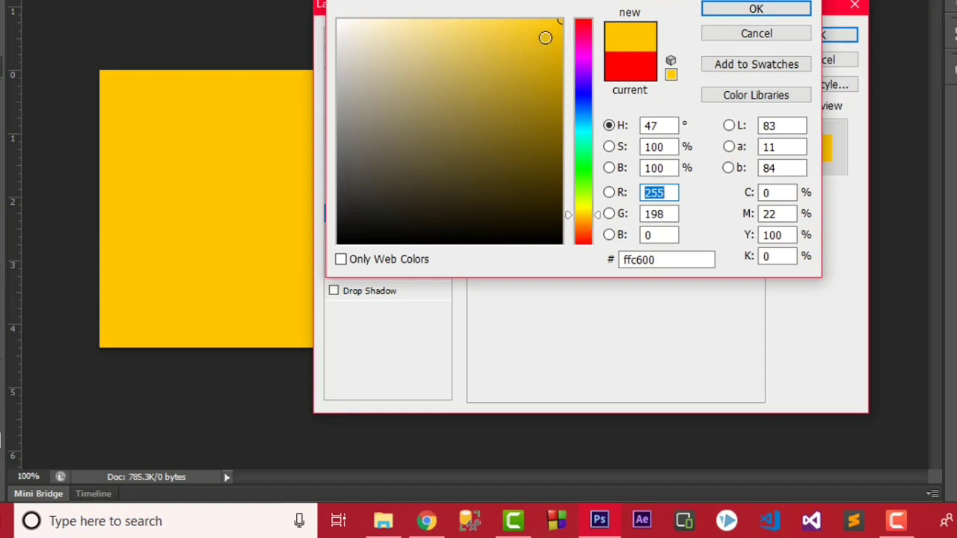
left_click_drag(545, 38, 573, 6)
left_click_drag(570, 217, 569, 213)
left_click_drag(559, 22, 569, 15)
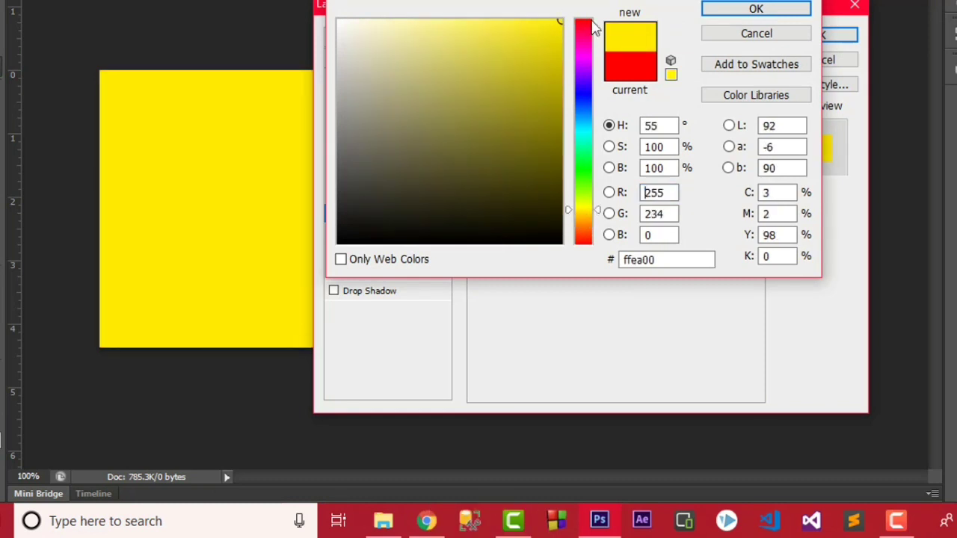
left_click(716, 9)
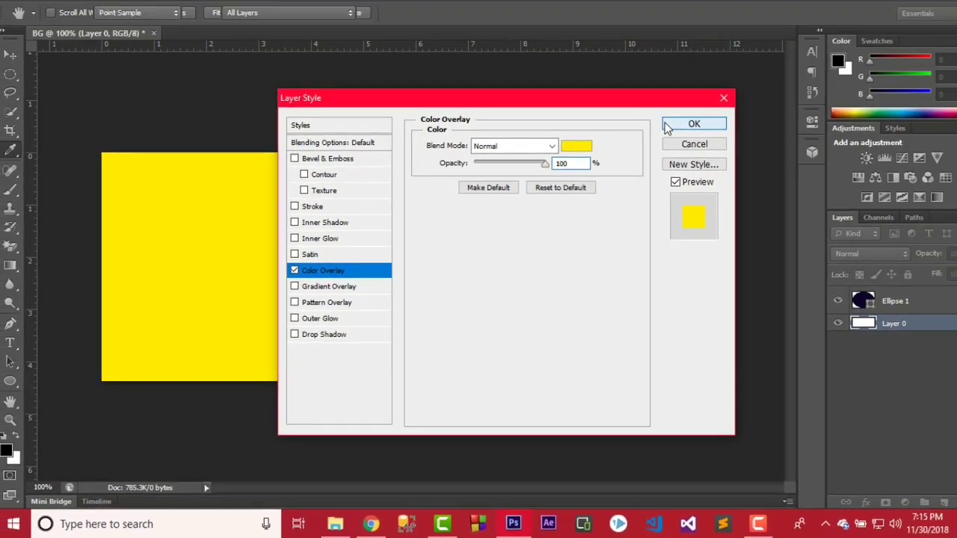
left_click(818, 35)
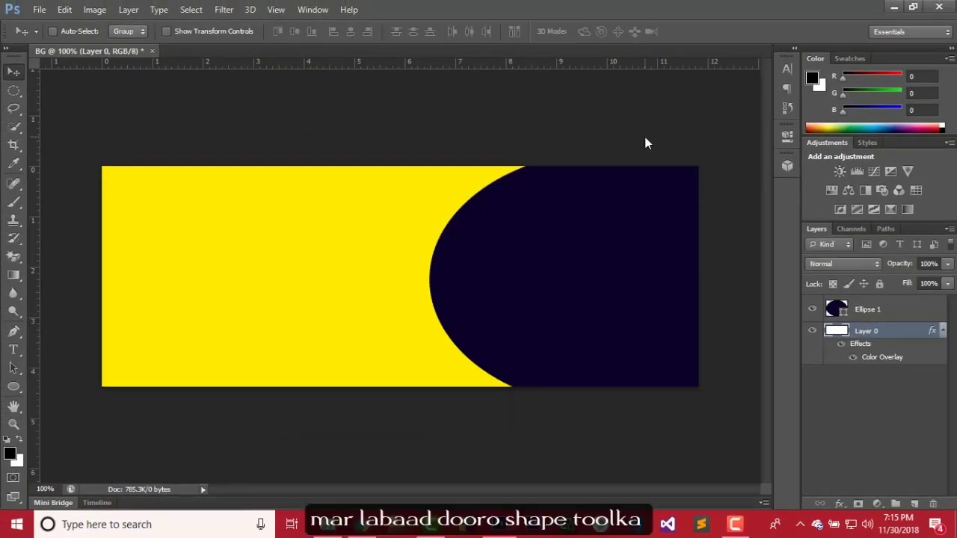
Draw a white 210 × 204 px circle on the yellow left side and nudge it into place.
left_click(15, 389)
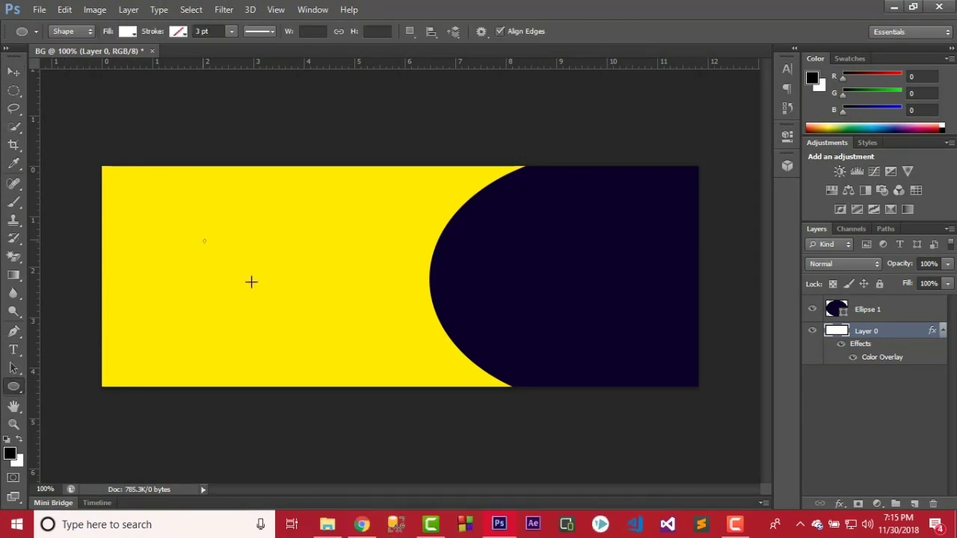
left_click_drag(250, 282, 349, 380)
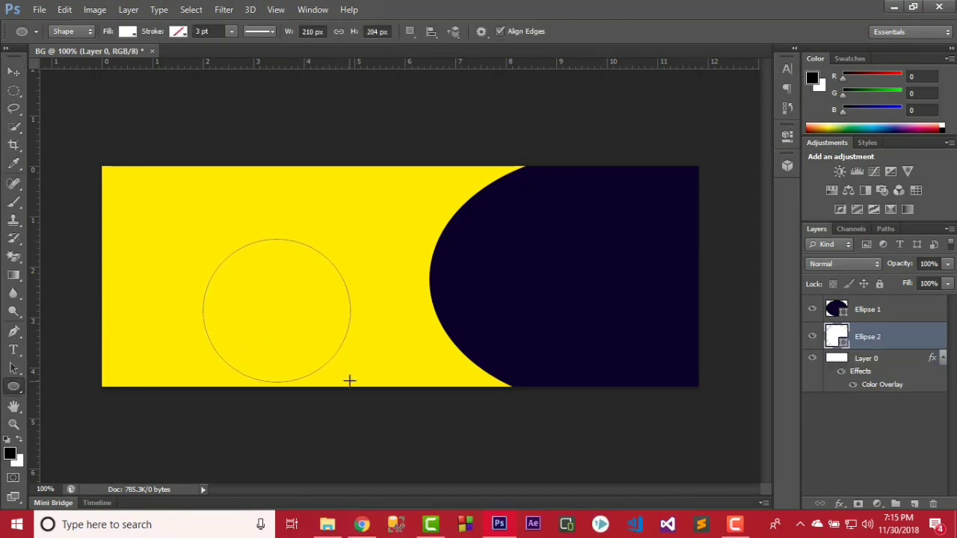
left_click(17, 73)
left_click_drag(269, 278, 275, 247)
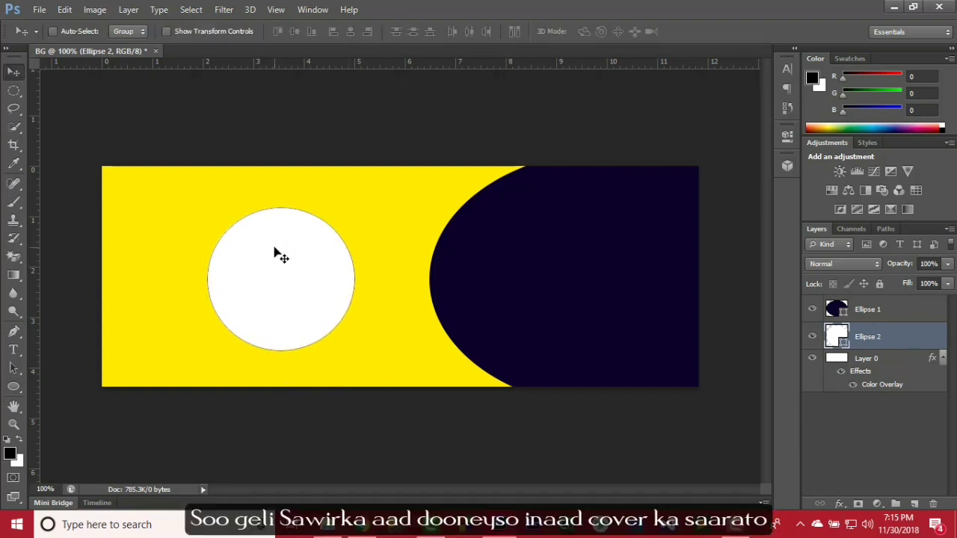
key("Down")
key("Down")
key("Left")
key("Left")
key("Left")
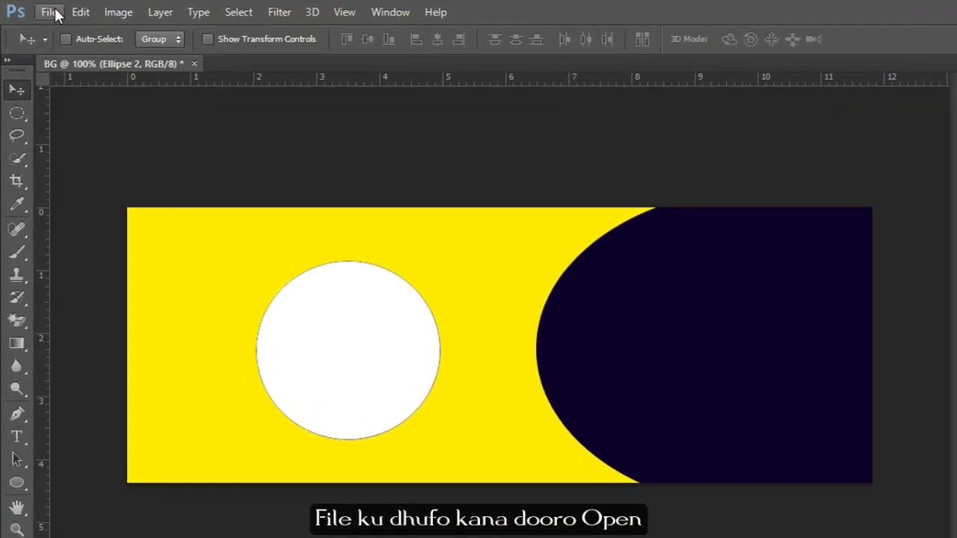
Open the portrait photo from the desktop\img folder on drive E:.
left_click(55, 8)
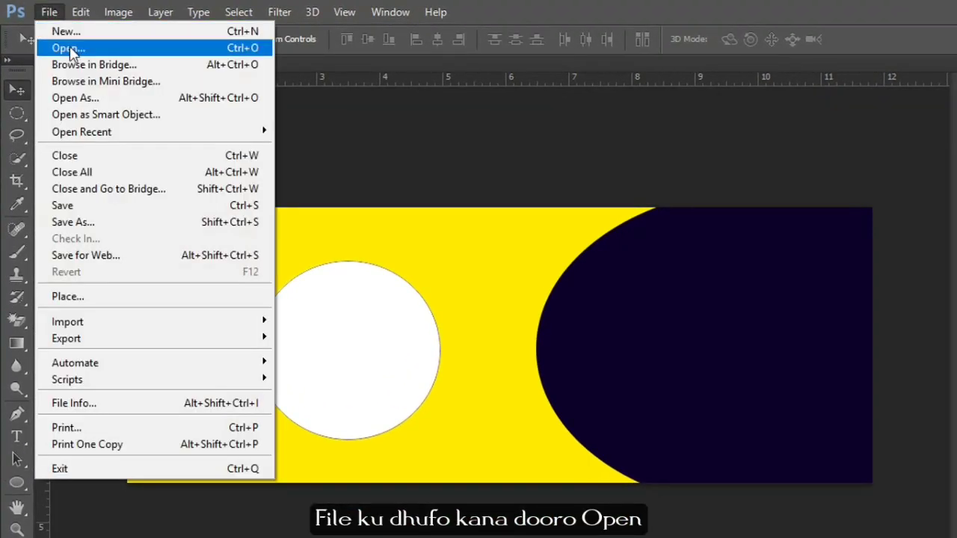
left_click(68, 44)
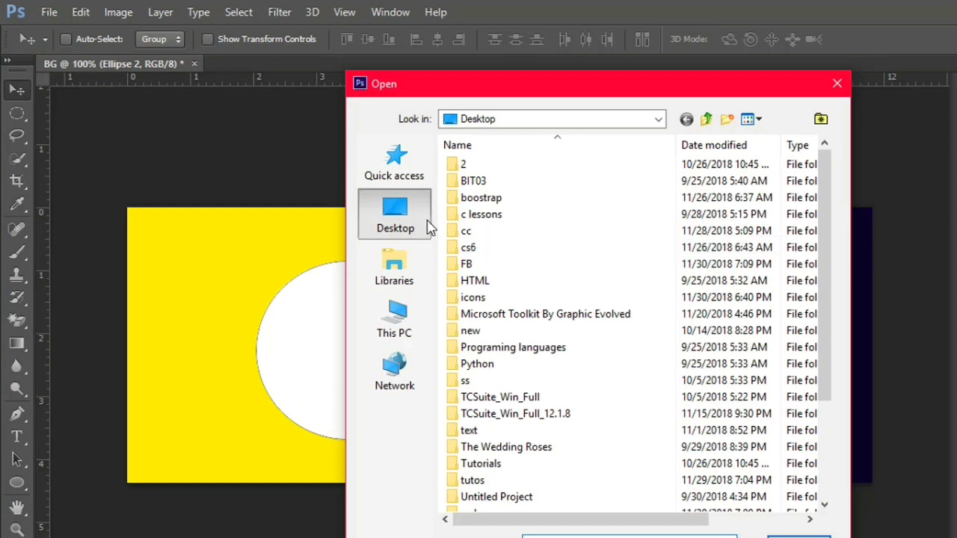
left_click(420, 323)
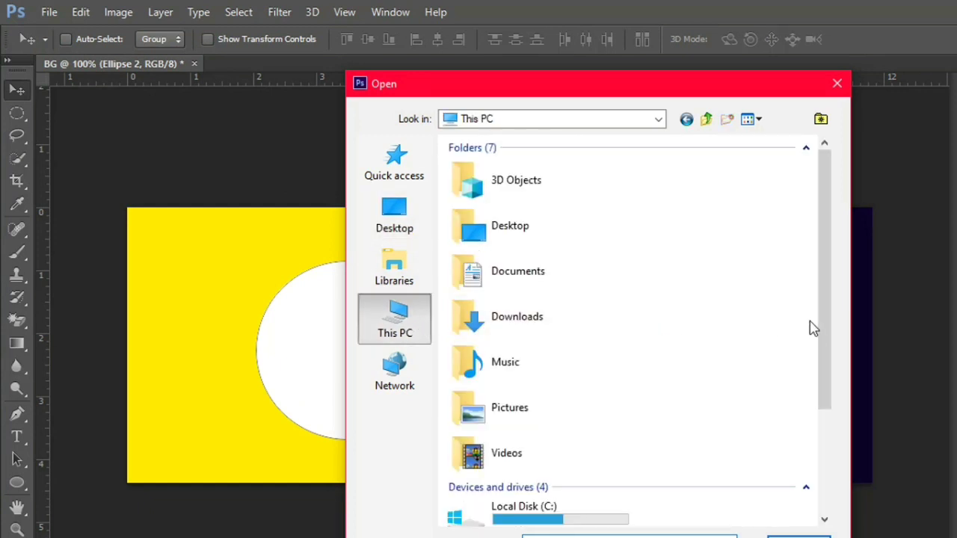
left_click_drag(825, 335, 830, 423)
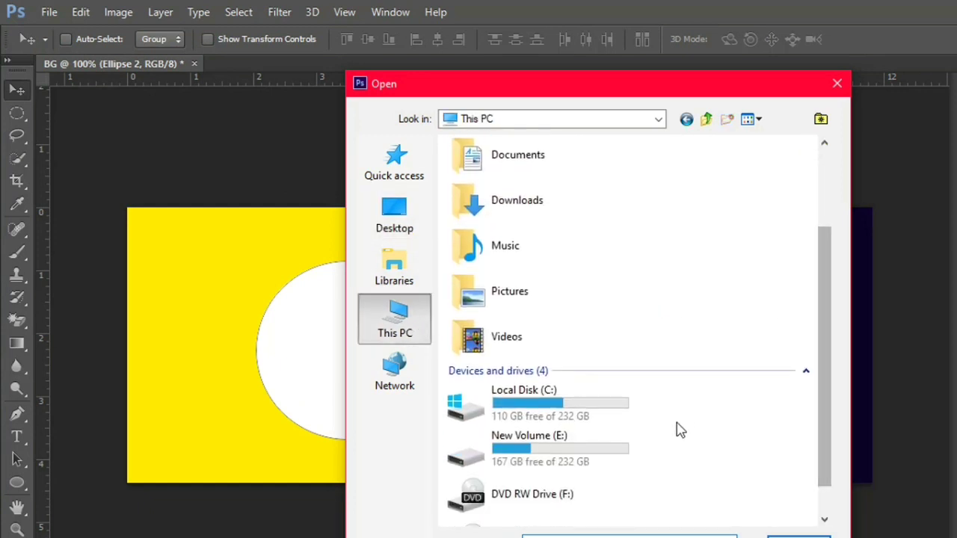
double_click(614, 450)
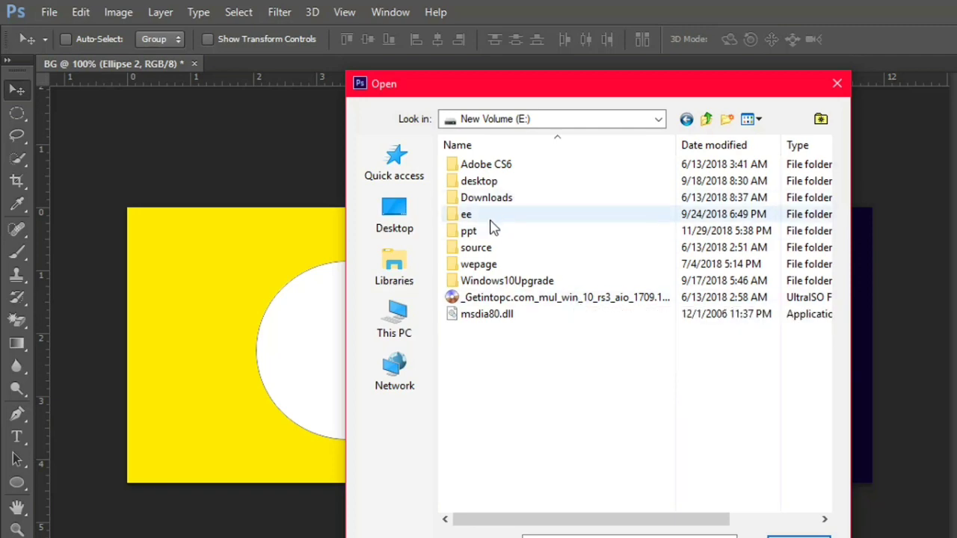
double_click(466, 181)
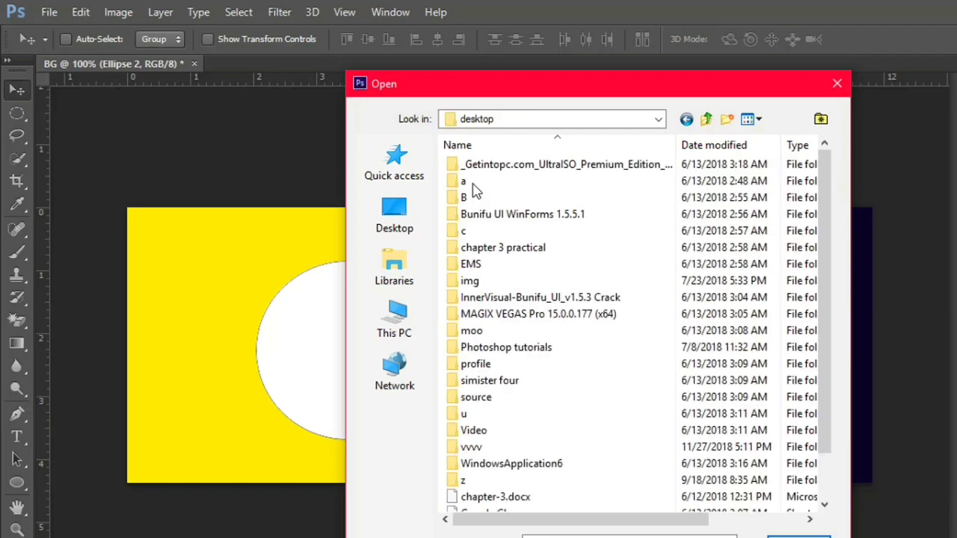
double_click(471, 282)
left_click_drag(827, 238, 842, 420)
double_click(577, 396)
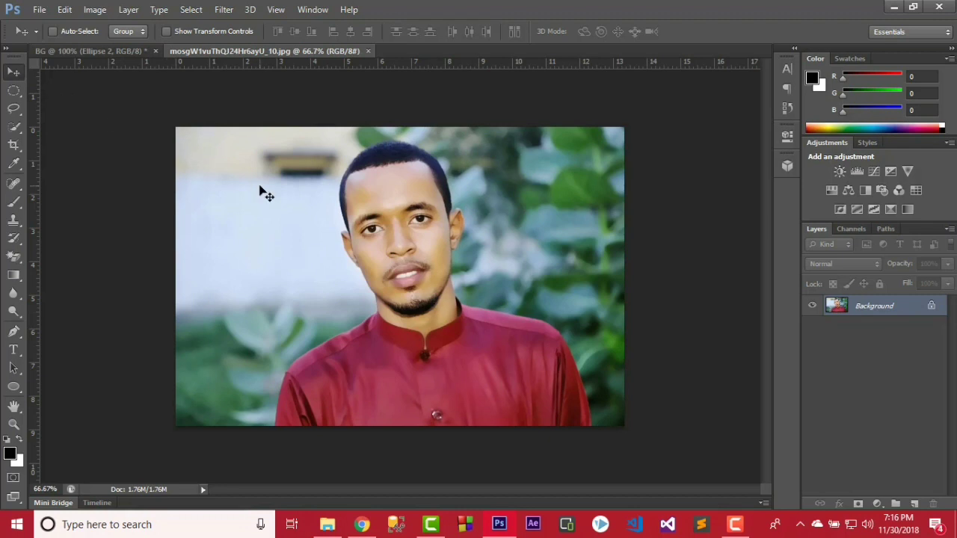
Unlock the photo's background as Layer 0 and drag it toward the BG document.
left_click_drag(260, 191, 258, 146)
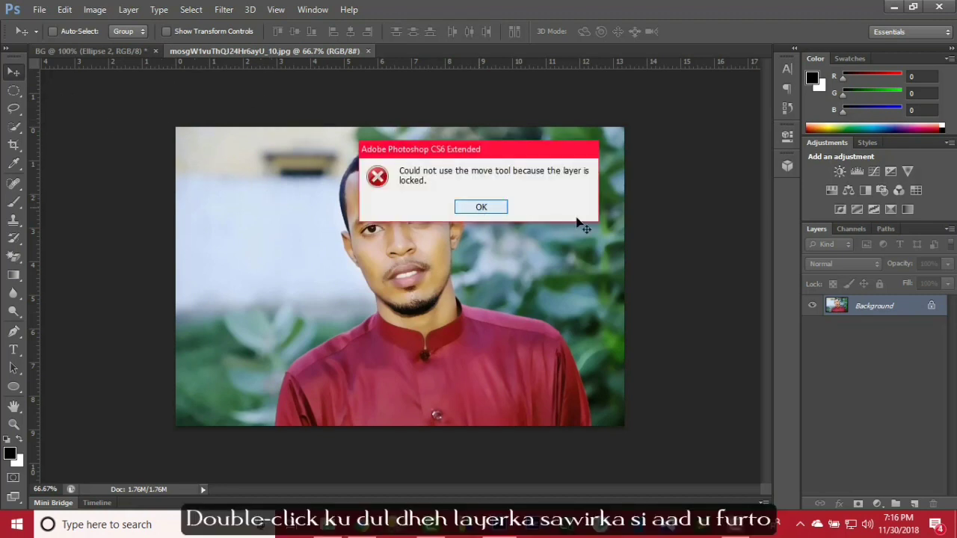
key("Return")
double_click(897, 310)
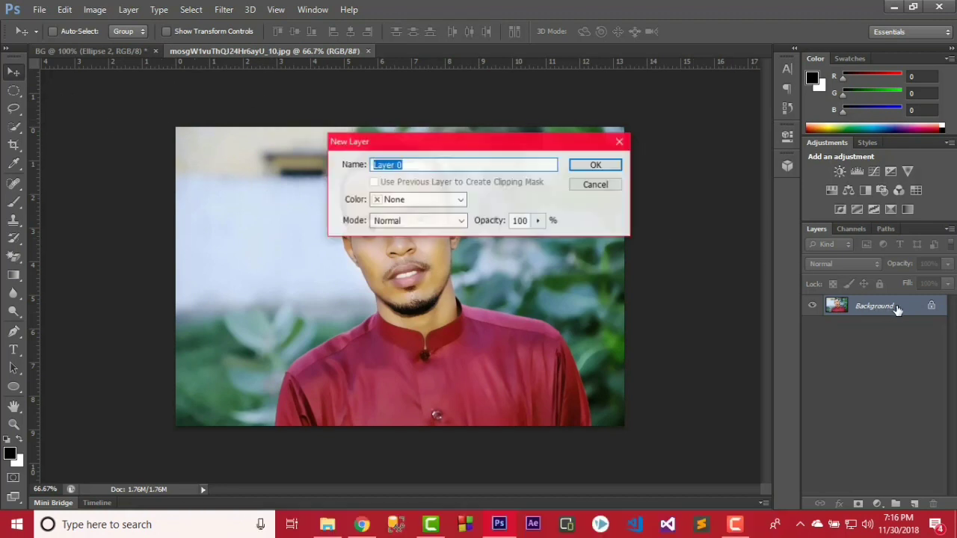
left_click(600, 167)
left_click_drag(493, 269, 209, 138)
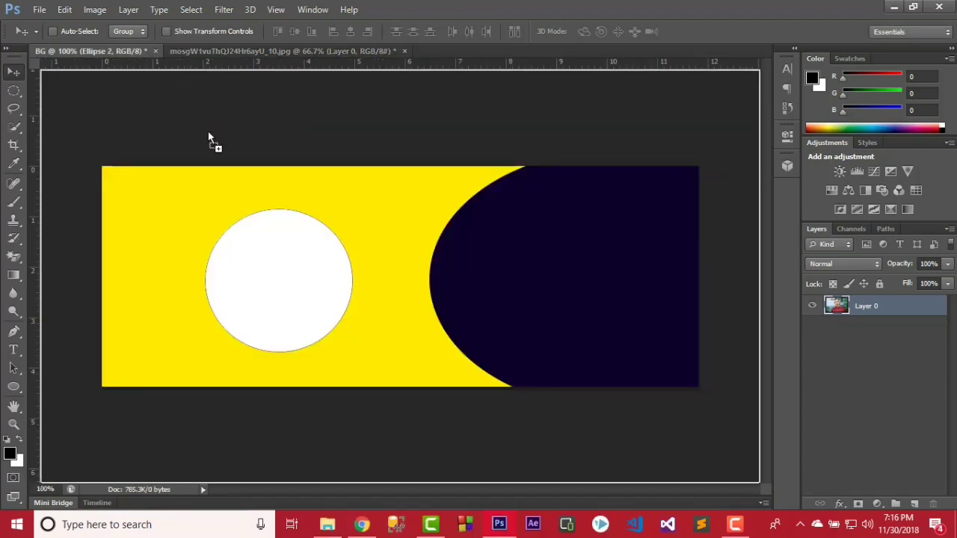
Drop the photo into BG and scale it to about 35% over the white circle.
left_click_drag(270, 278, 336, 286)
key("ctrl+t")
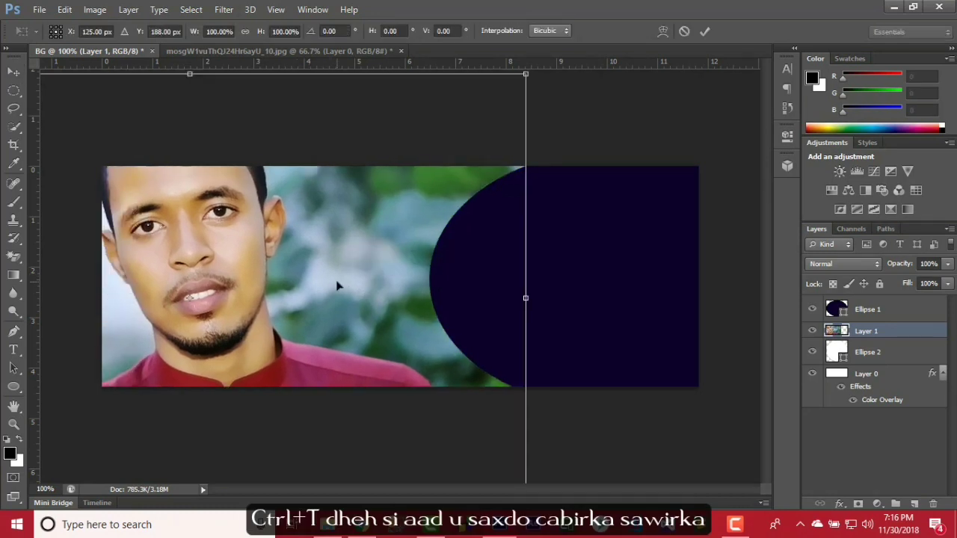
left_click_drag(441, 331, 403, 184)
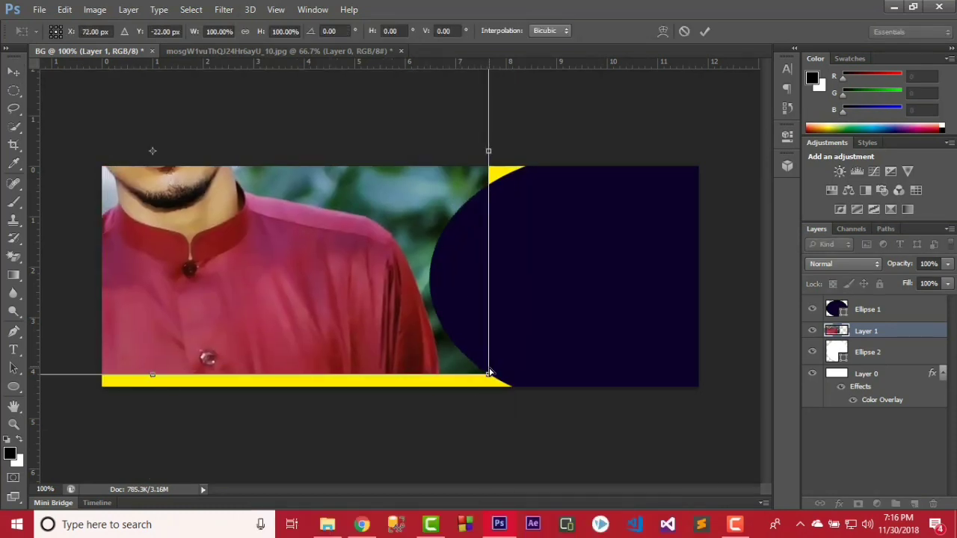
left_click_drag(488, 375, 451, 349)
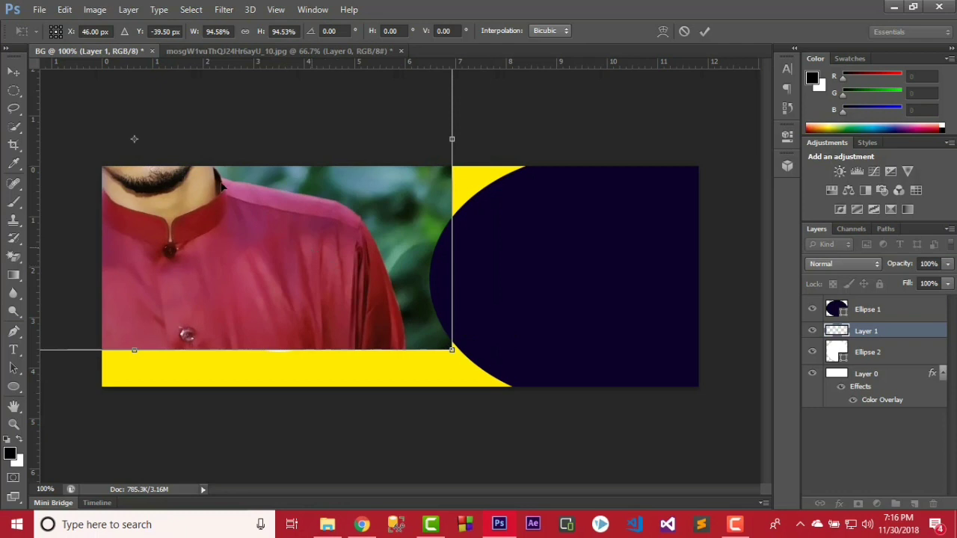
left_click_drag(272, 235, 265, 235)
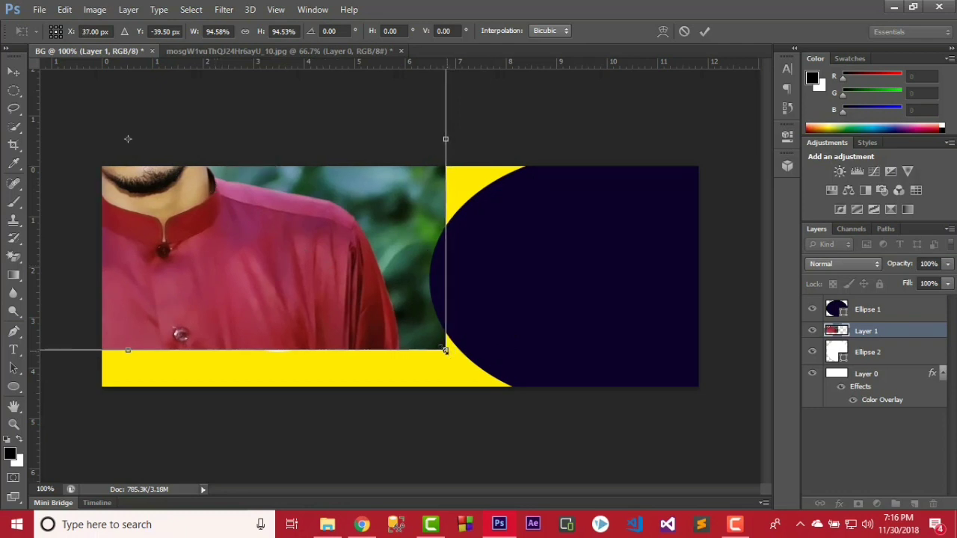
left_click_drag(445, 350, 270, 233)
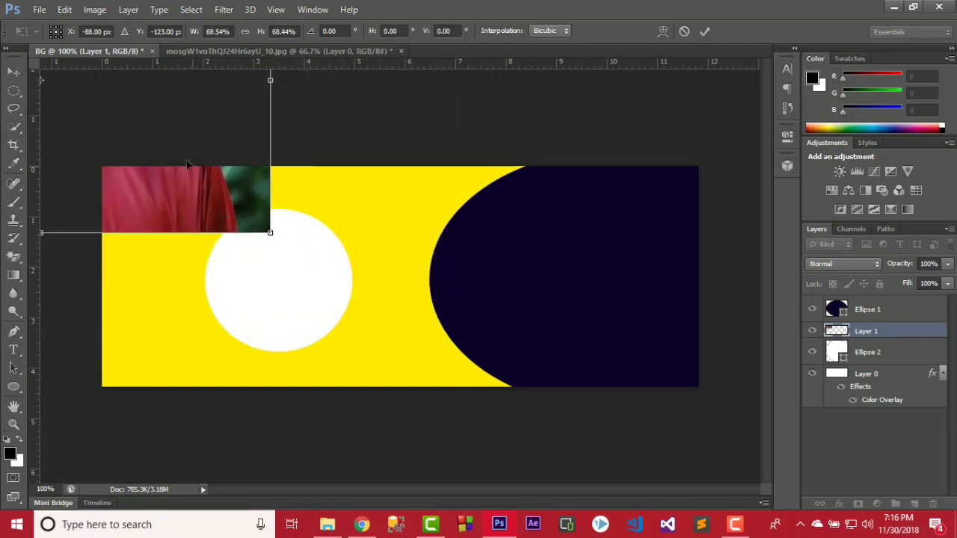
left_click_drag(189, 165, 304, 283)
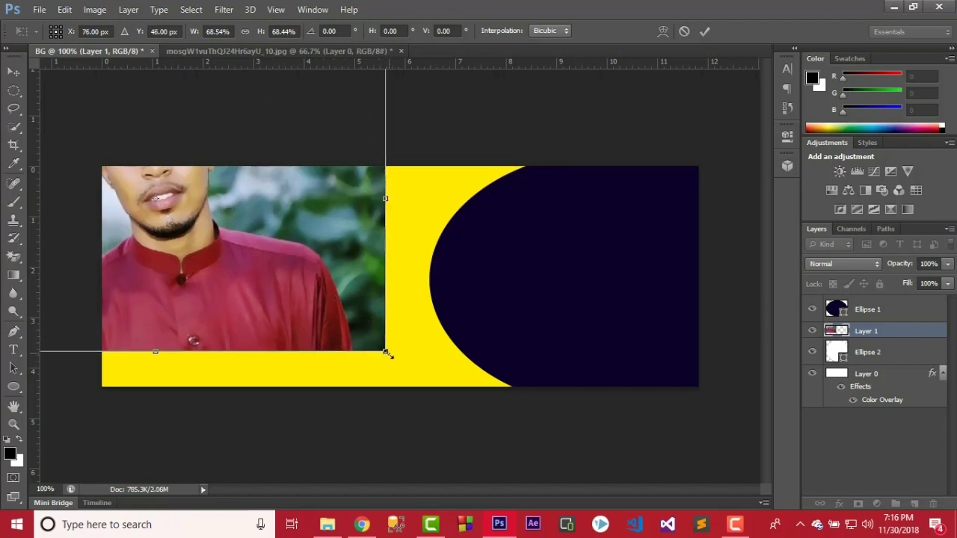
left_click_drag(386, 353, 219, 231)
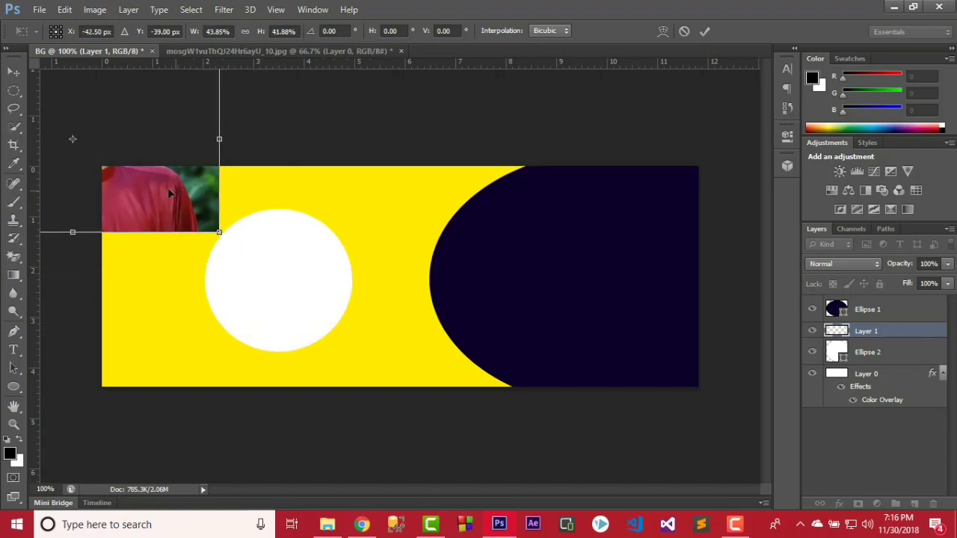
left_click_drag(170, 193, 329, 313)
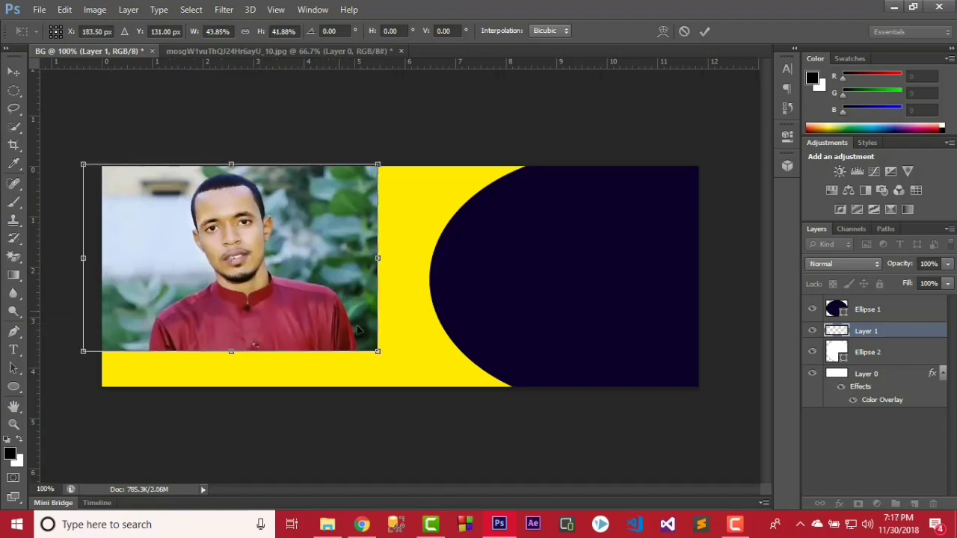
left_click_drag(380, 353, 321, 312)
left_click_drag(277, 271, 343, 310)
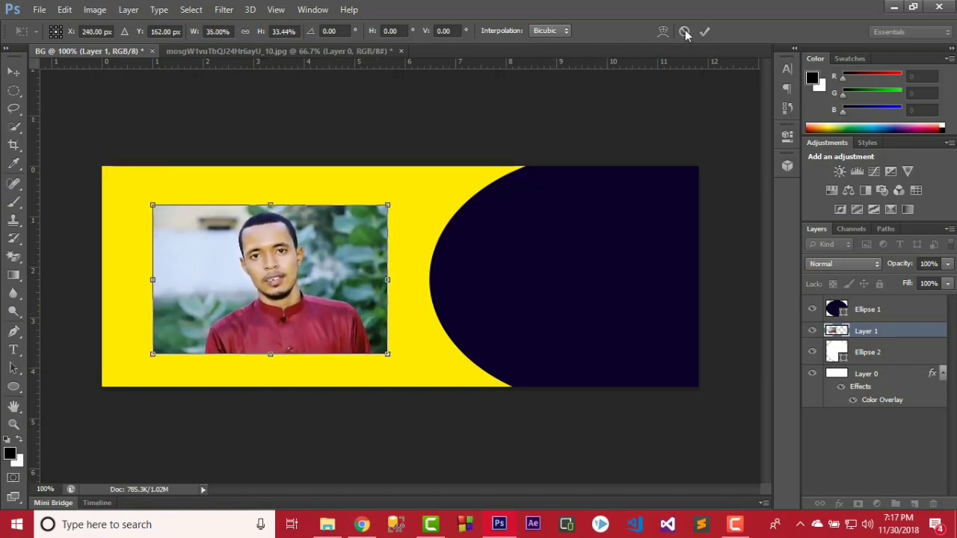
left_click(708, 31)
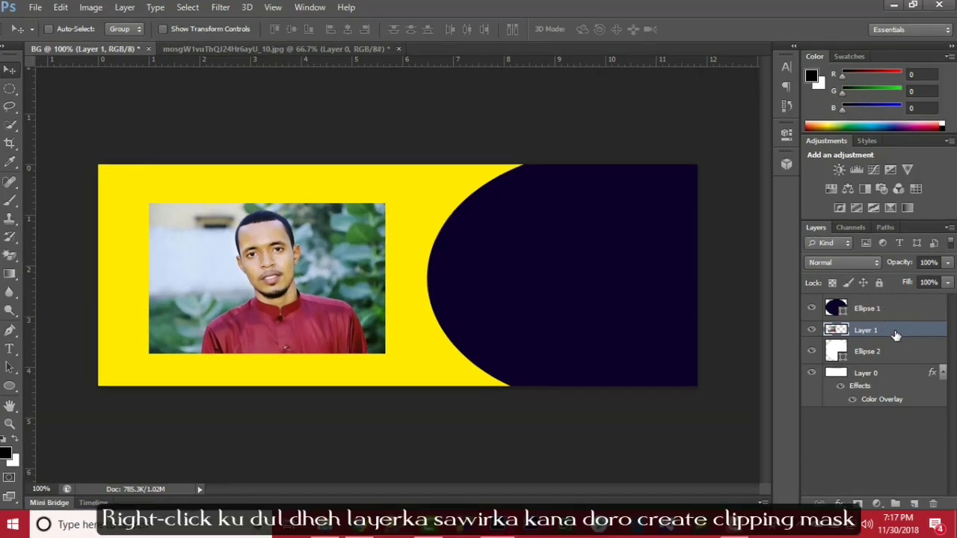
Clip Layer 1 to the white circle and resize it so the face sits centred.
right_click(895, 337)
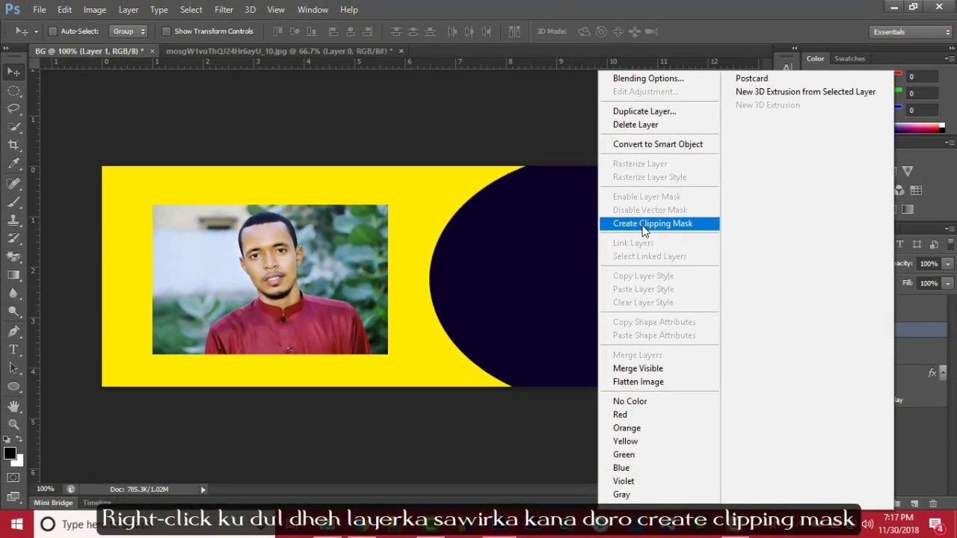
left_click(586, 166)
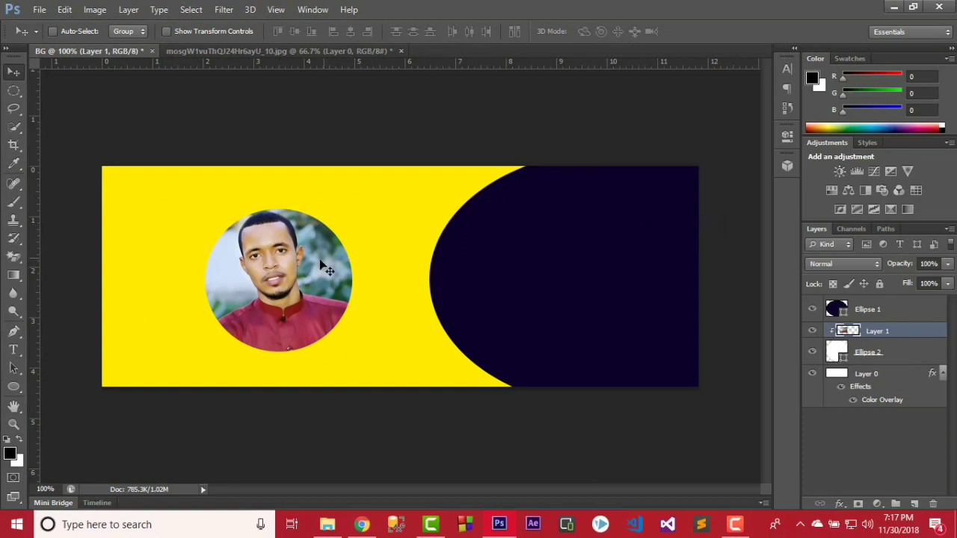
key("ctrl+t")
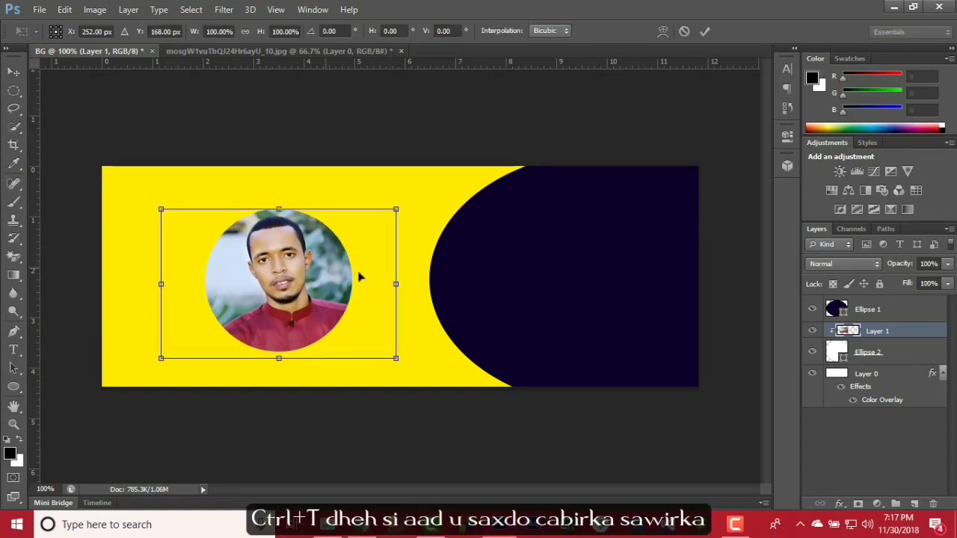
left_click_drag(398, 284, 367, 284)
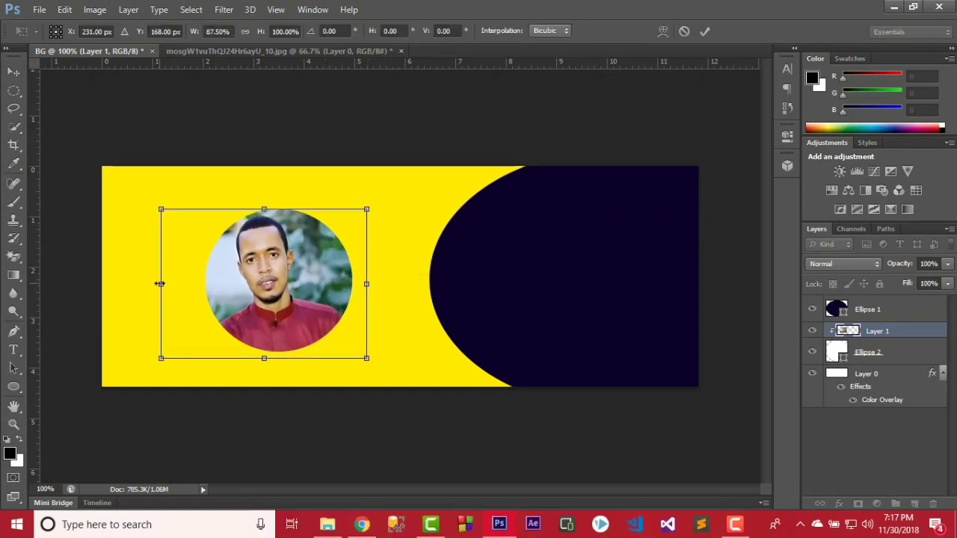
left_click_drag(161, 284, 182, 284)
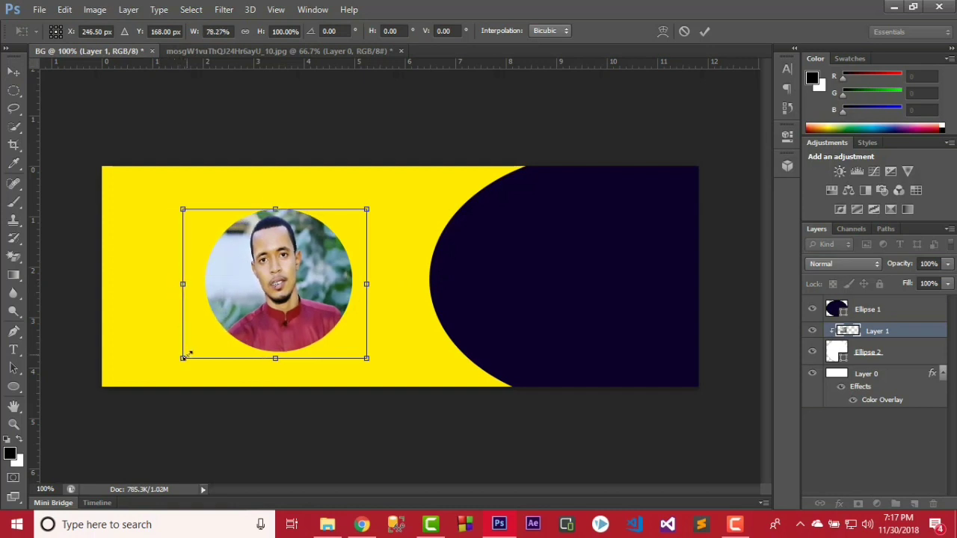
left_click_drag(185, 356, 187, 349)
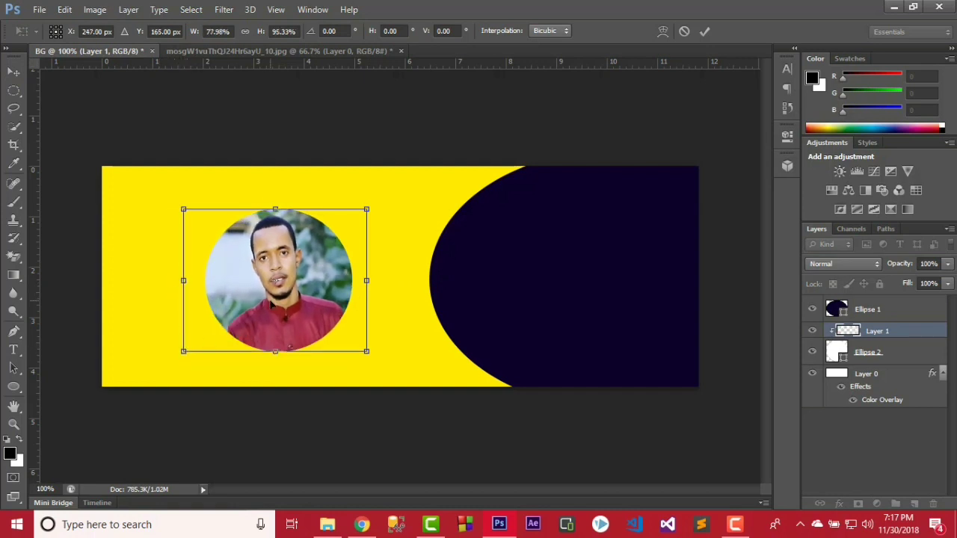
left_click_drag(273, 303, 271, 305)
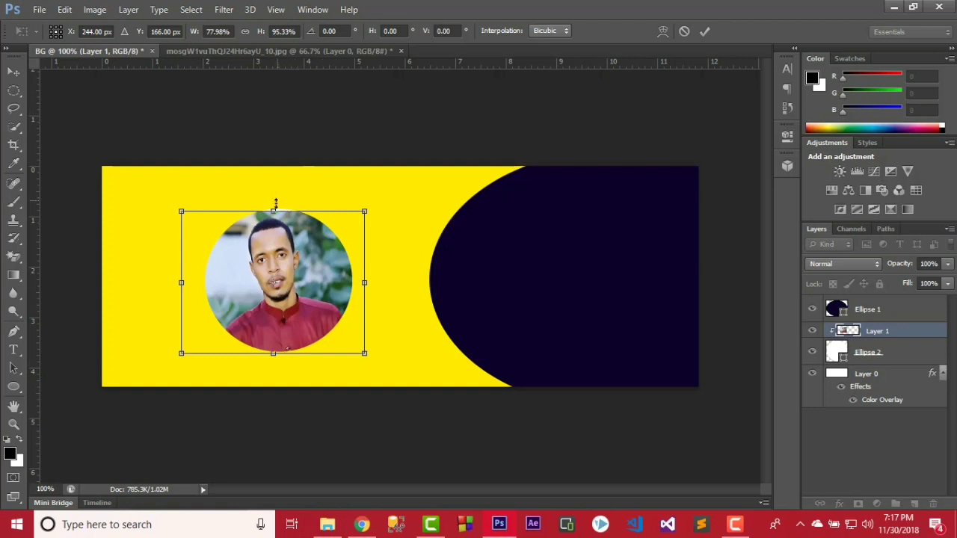
left_click_drag(276, 211, 277, 203)
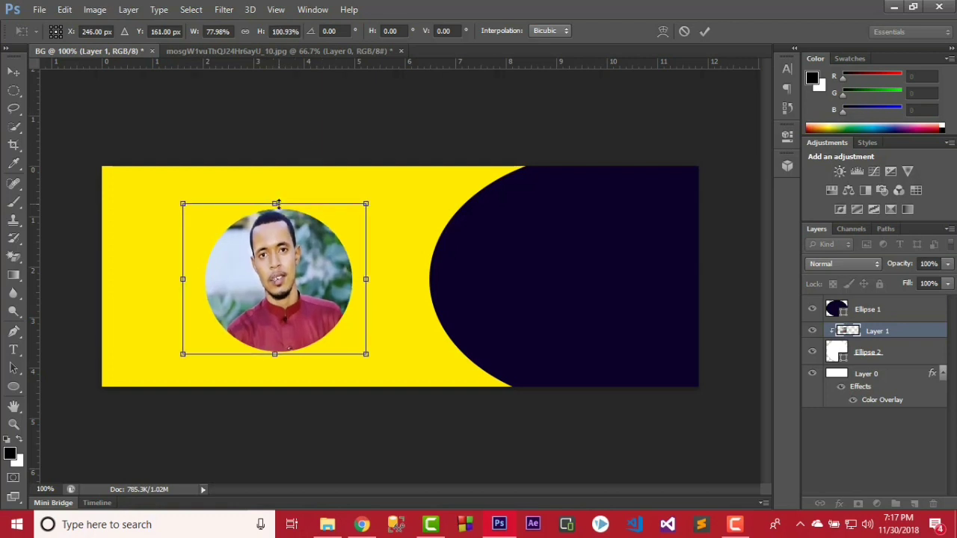
key("Right")
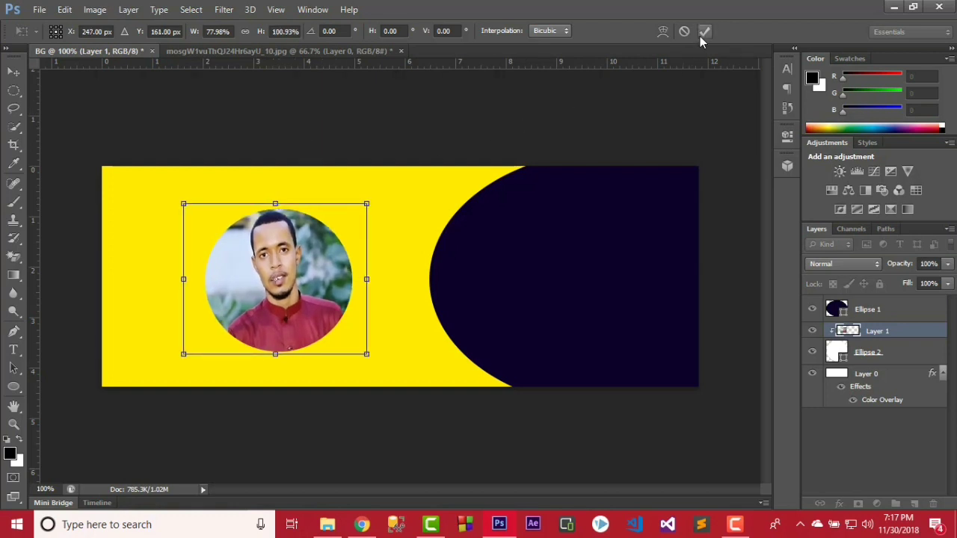
left_click(700, 35)
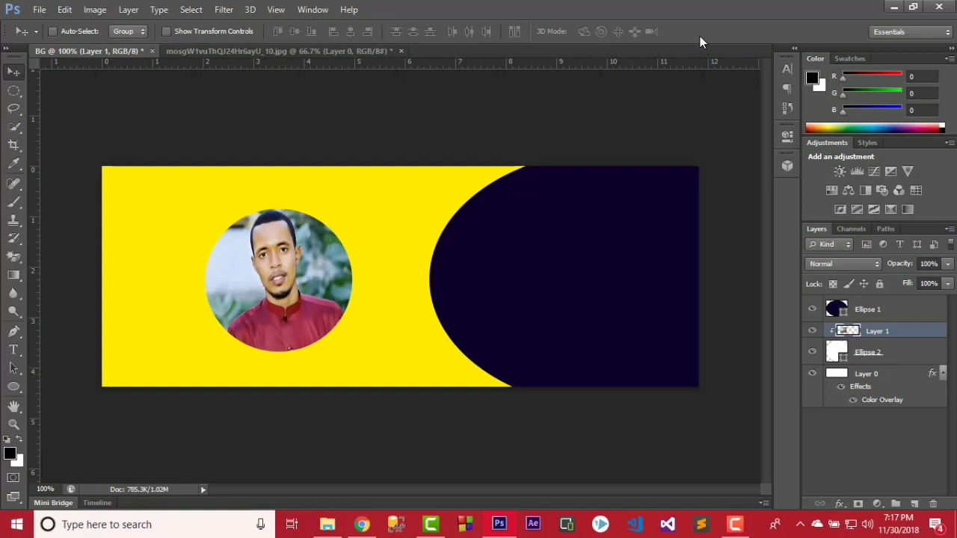
Give the navy Ellipse 1 layer a white #ffffff Outside stroke.
left_click(906, 317)
double_click(906, 317)
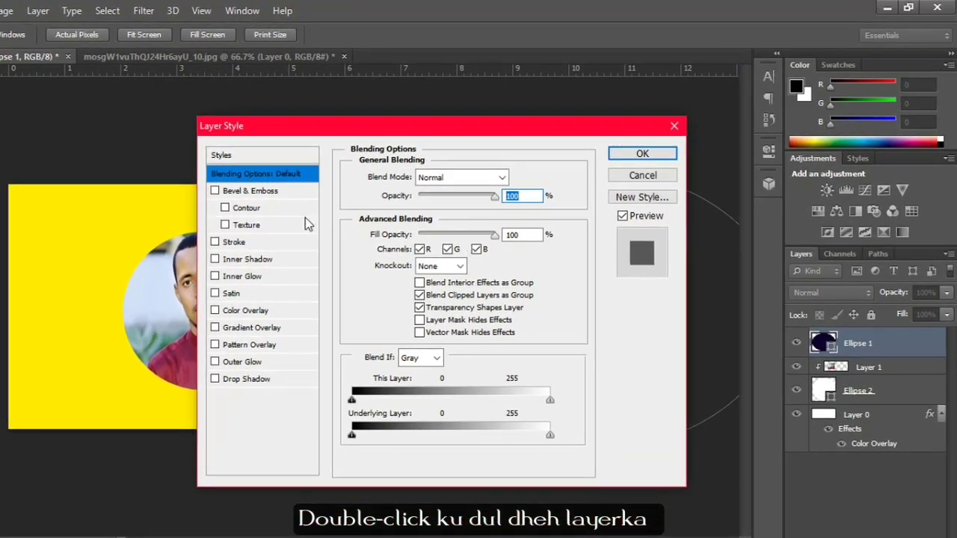
left_click(290, 240)
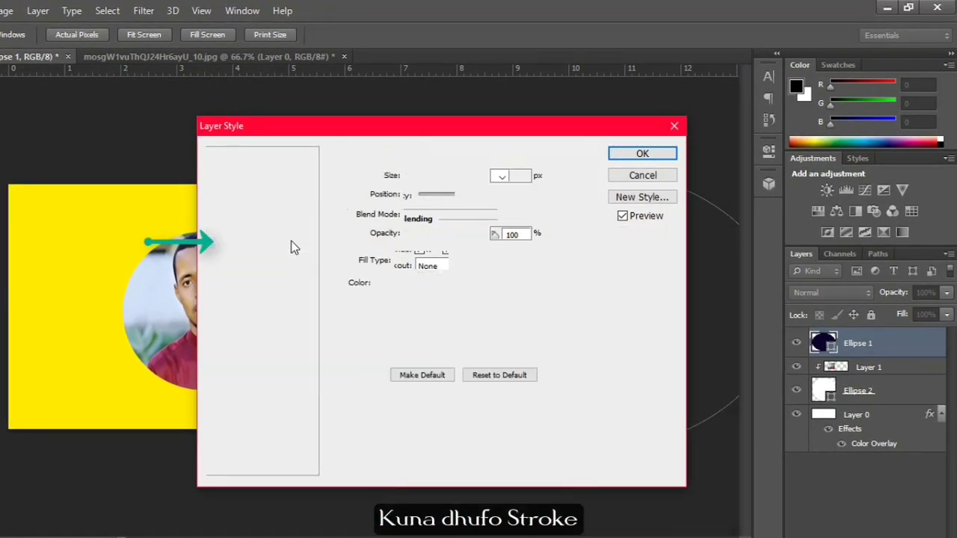
left_click(394, 286)
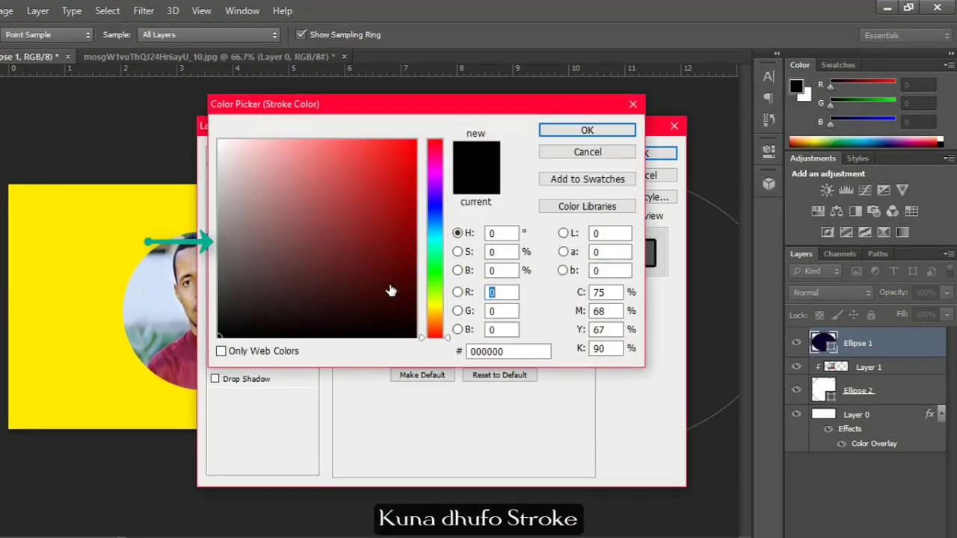
left_click(217, 142)
left_click(217, 140)
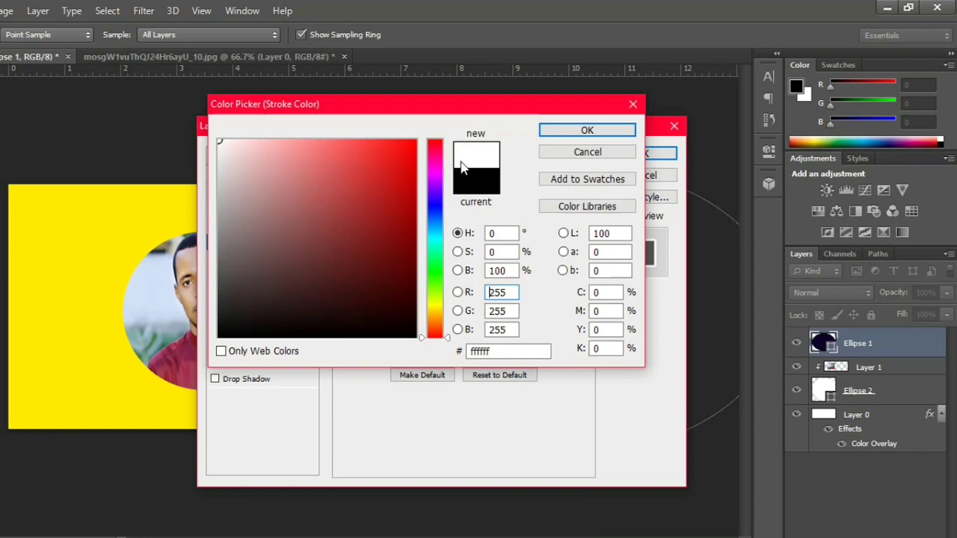
left_click(560, 133)
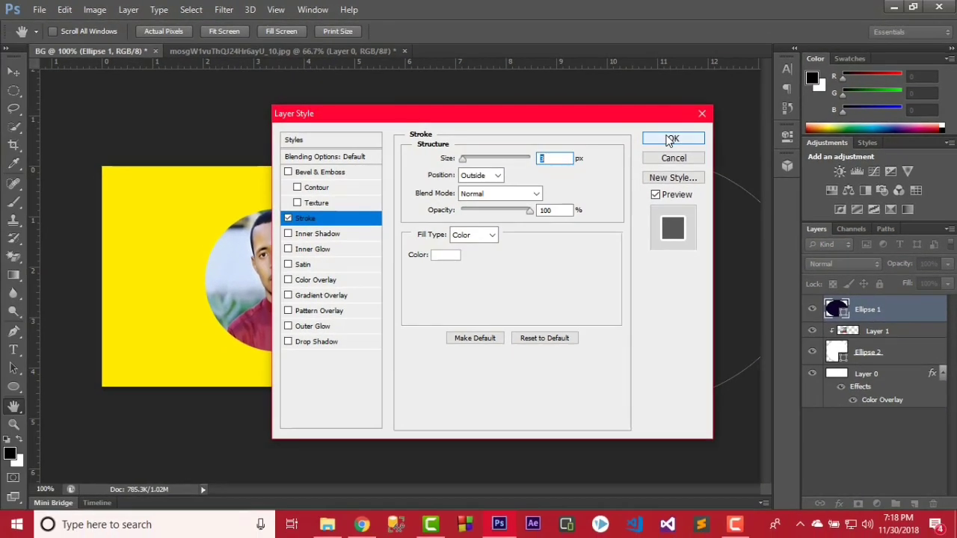
left_click(643, 153)
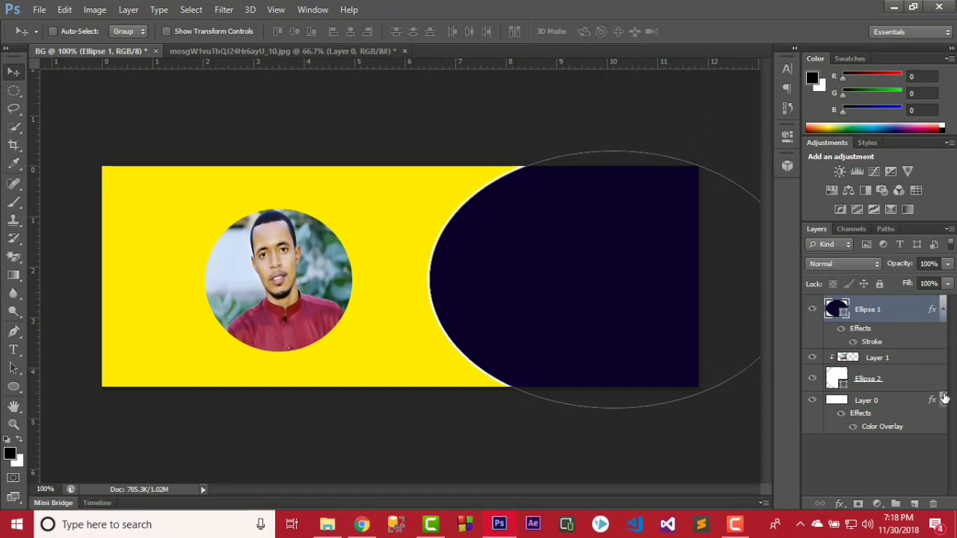
Give Ellipse 2 a dark brown 562101 drop shadow: distance 12, spread 12%, size 24 px.
left_click(909, 379)
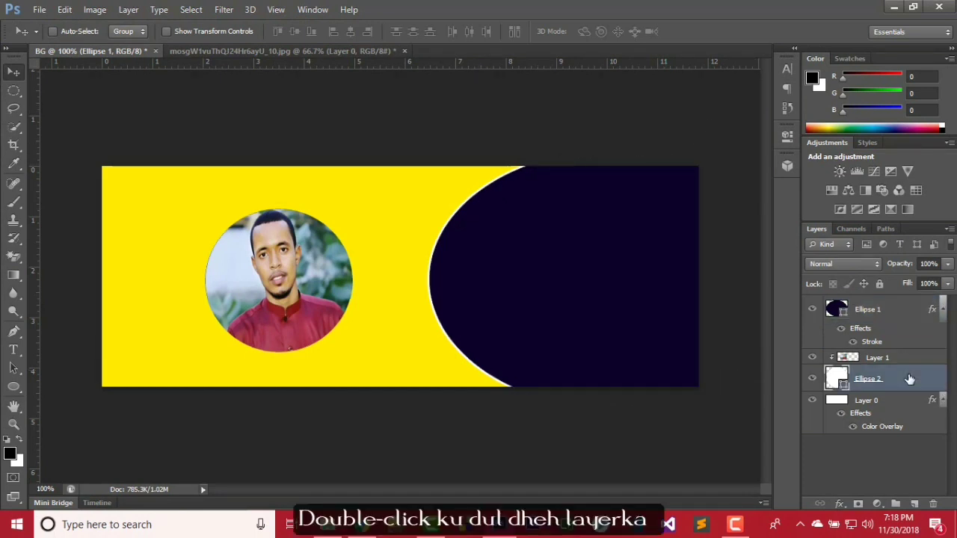
double_click(909, 379)
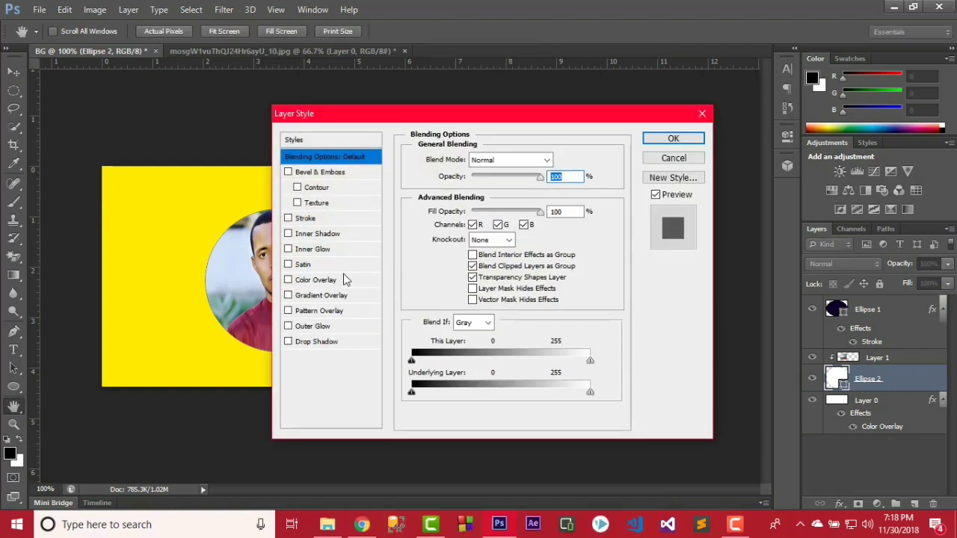
left_click(342, 347)
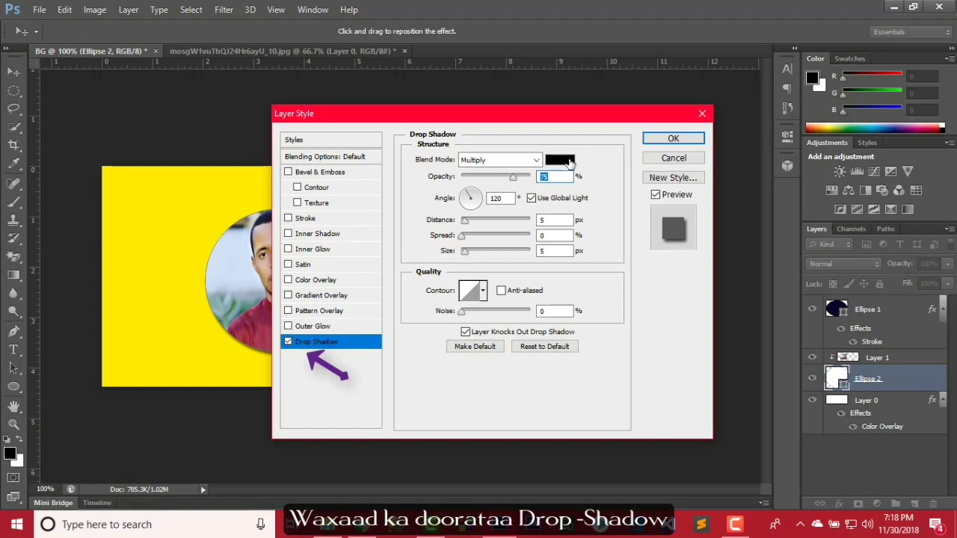
left_click(560, 160)
left_click(486, 293)
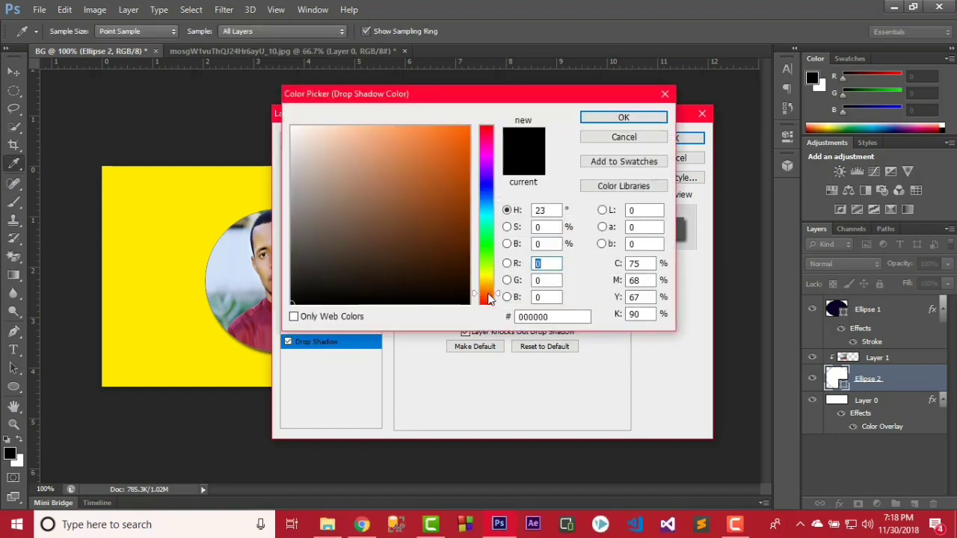
left_click_drag(459, 256, 471, 224)
left_click(621, 118)
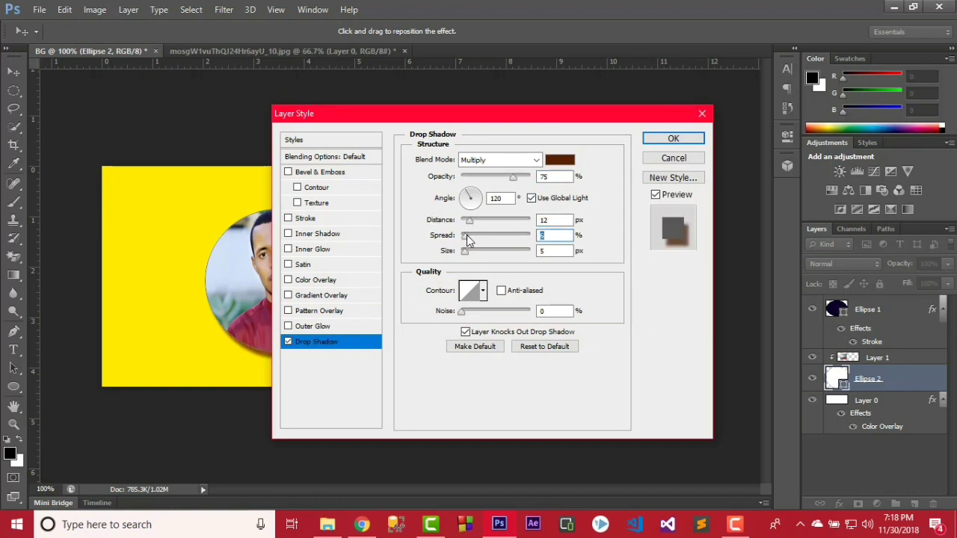
left_click_drag(464, 237, 473, 254)
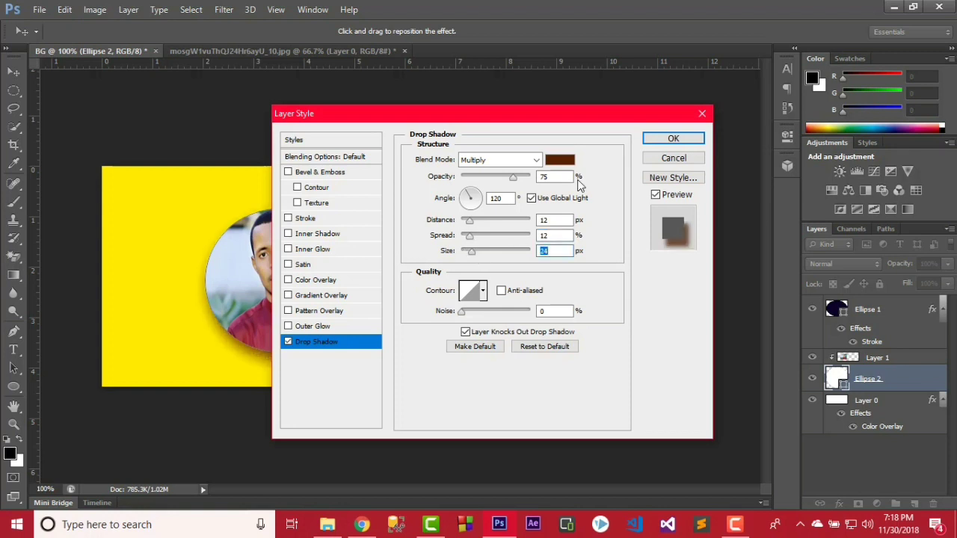
left_click(662, 140)
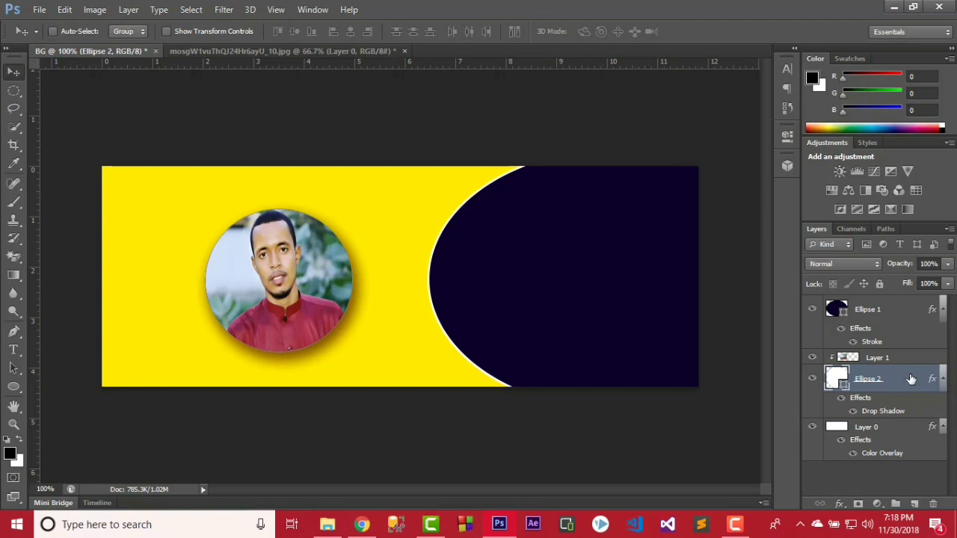
Narrow the portrait circle to about 95% of its width.
key("ctrl+t")
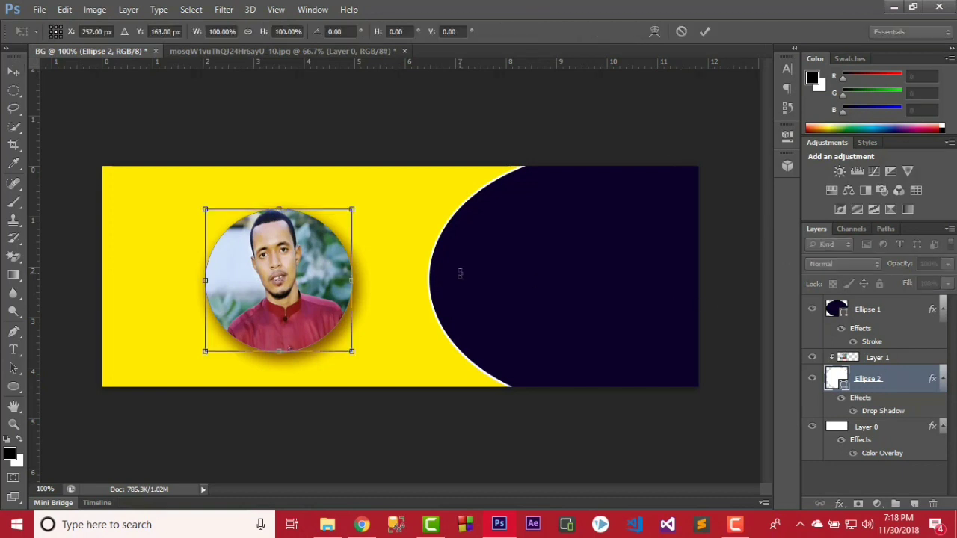
left_click_drag(349, 281, 341, 282)
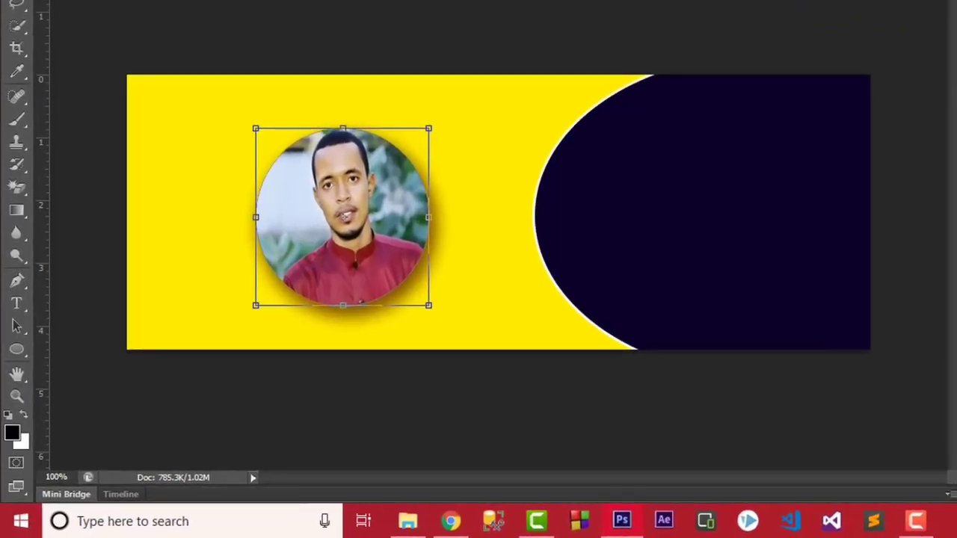
key("Return")
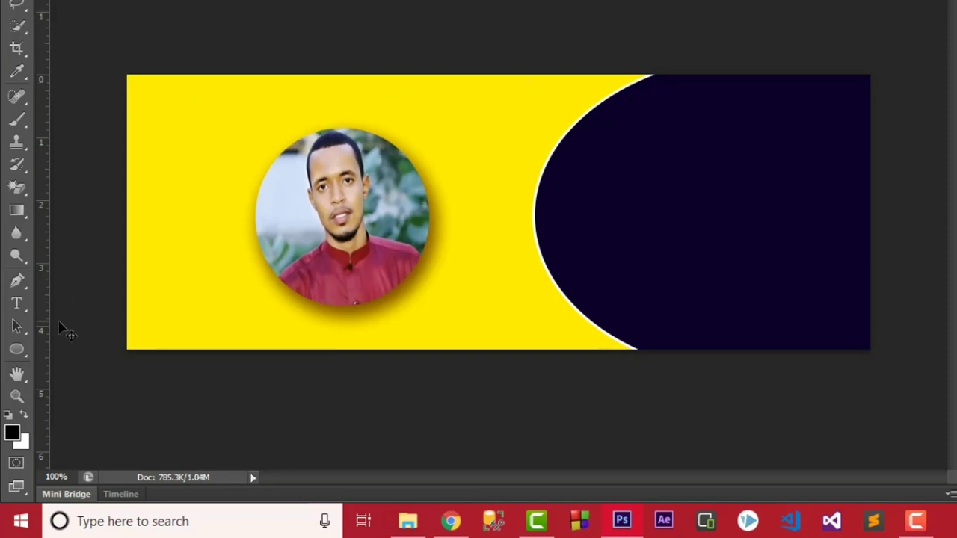
Add the person's name as small Century Gothic Bold 8.22 pt text beneath the portrait.
left_click(21, 308)
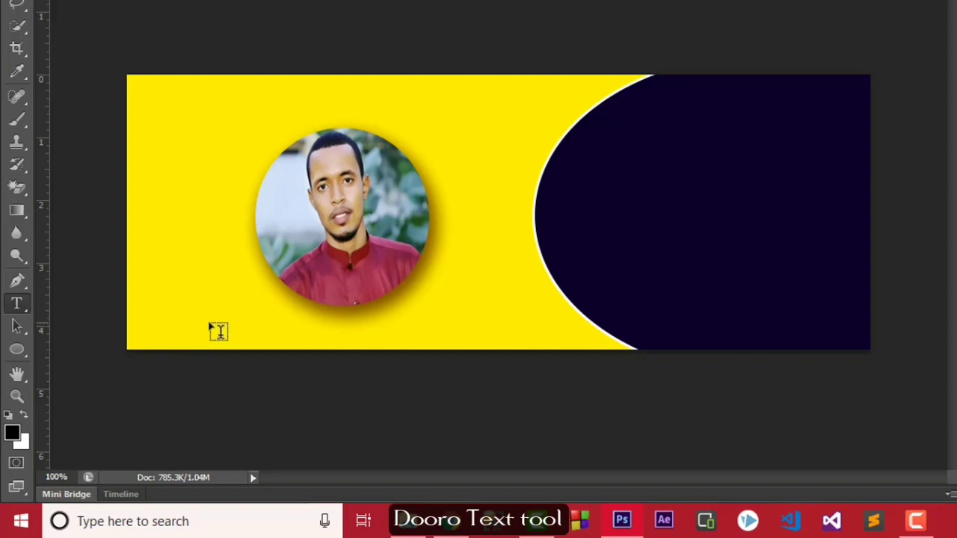
left_click(218, 331)
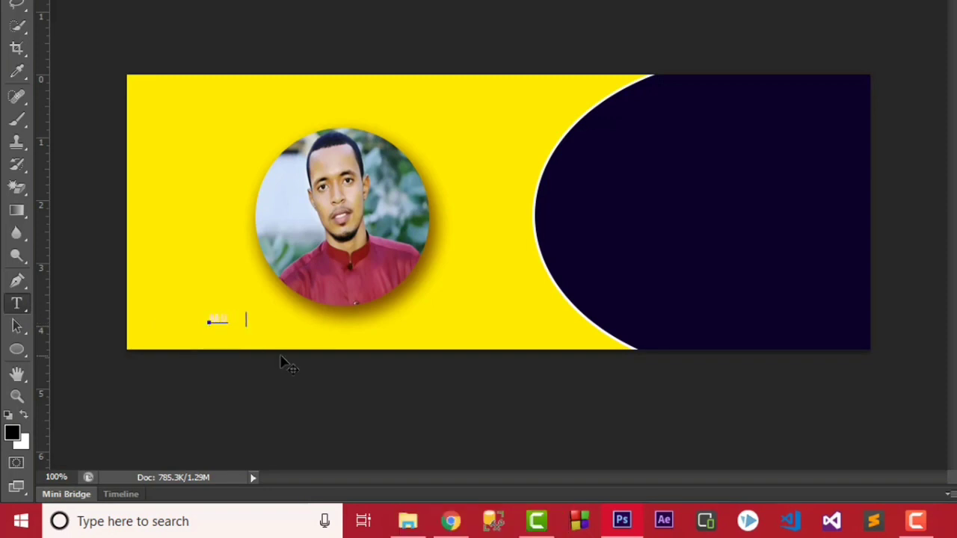
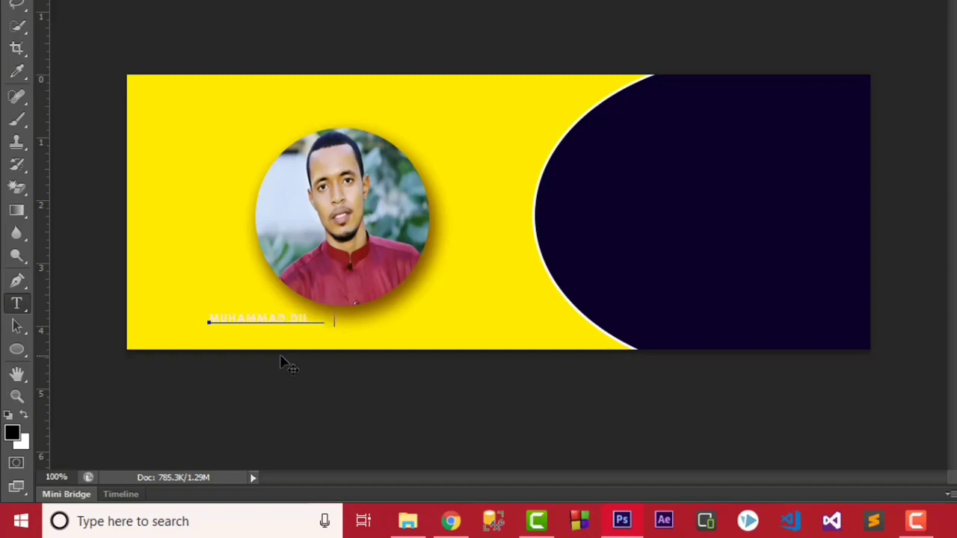
left_click_drag(324, 340, 355, 346)
Enlarge the name text to 16.22 pt.
key("ctrl+a")
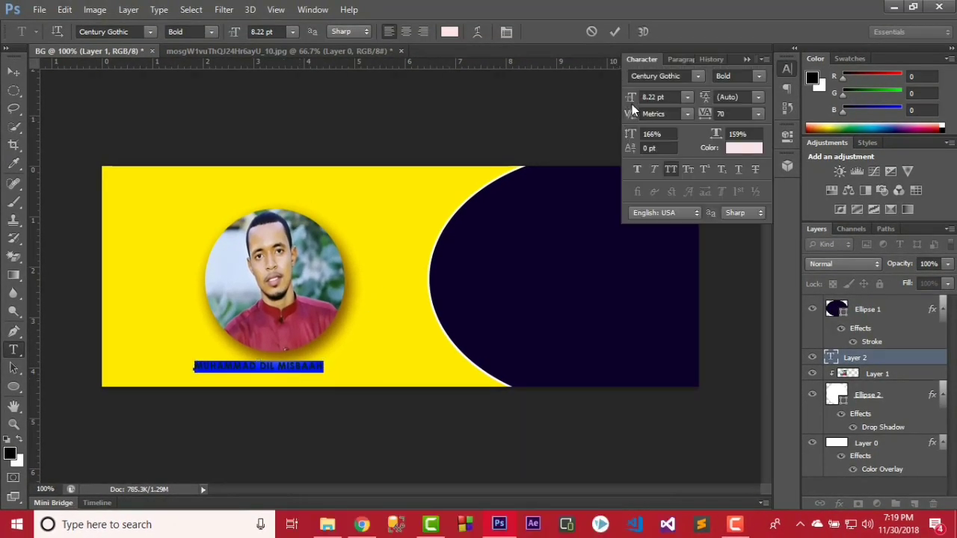
left_click_drag(632, 98, 637, 100)
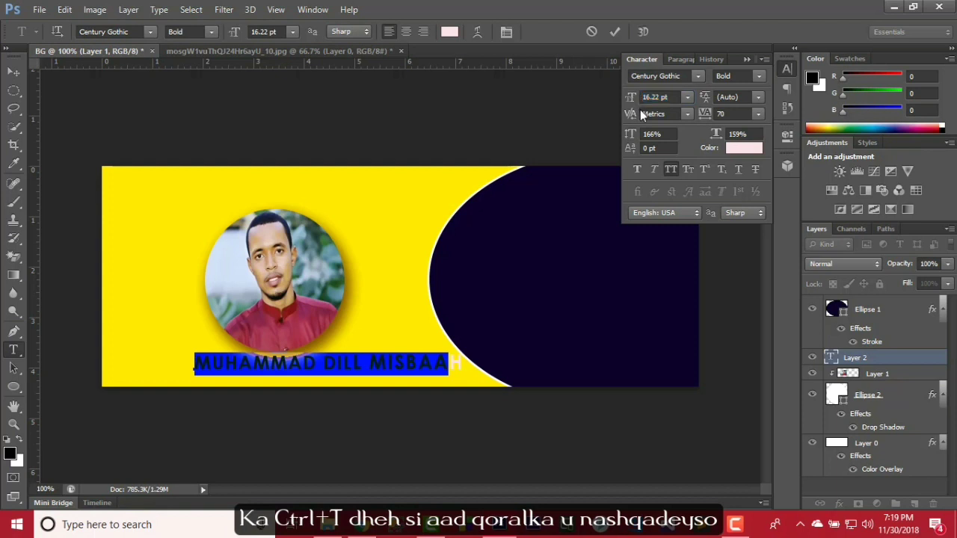
left_click(614, 33)
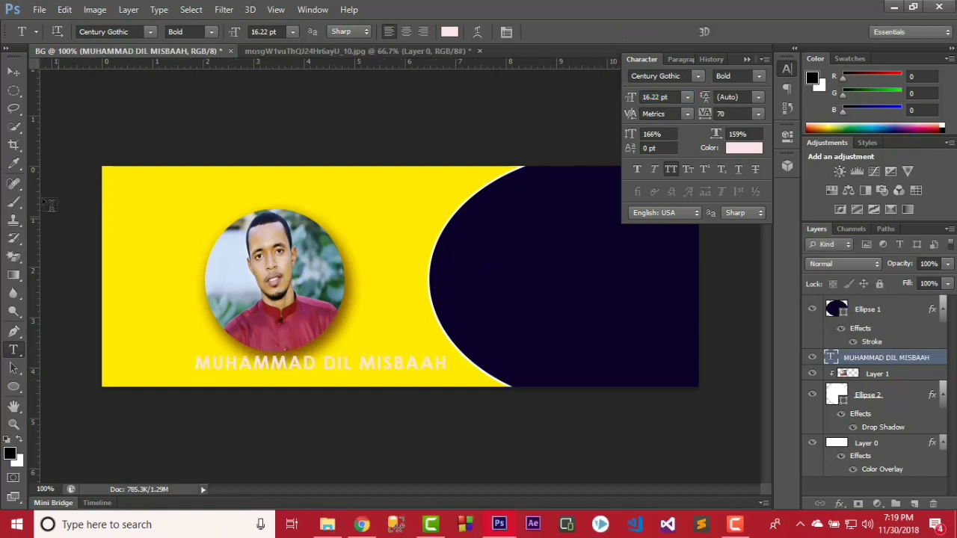
Move the name text lower and further left along the bottom-left of the yellow area.
left_click(13, 72)
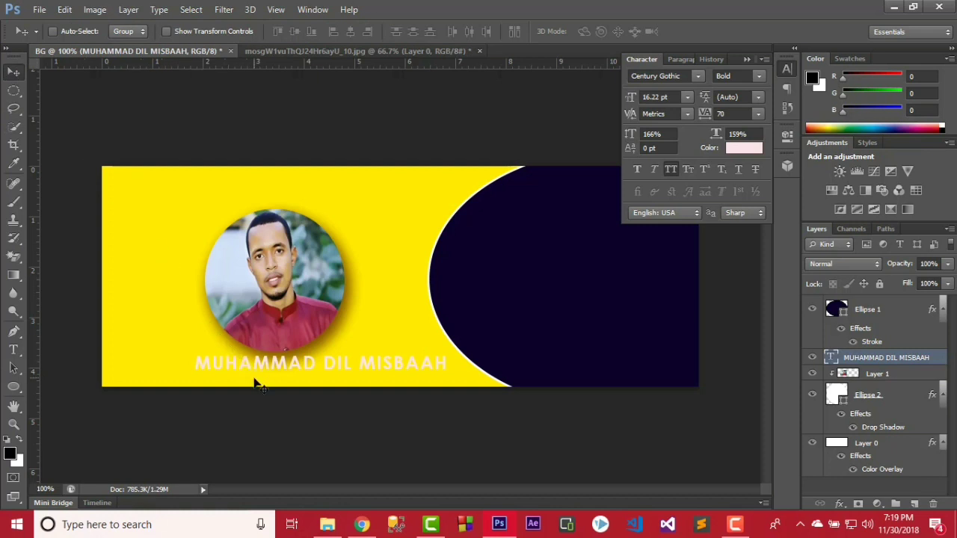
left_click_drag(250, 375, 231, 388)
key("Left")
key("Left")
key("Left")
key("Left")
key("Left")
key("Left")
key("Left")
key("Left")
key("Left")
key("Left")
key("Left")
key("Left")
key("Left")
key("Left")
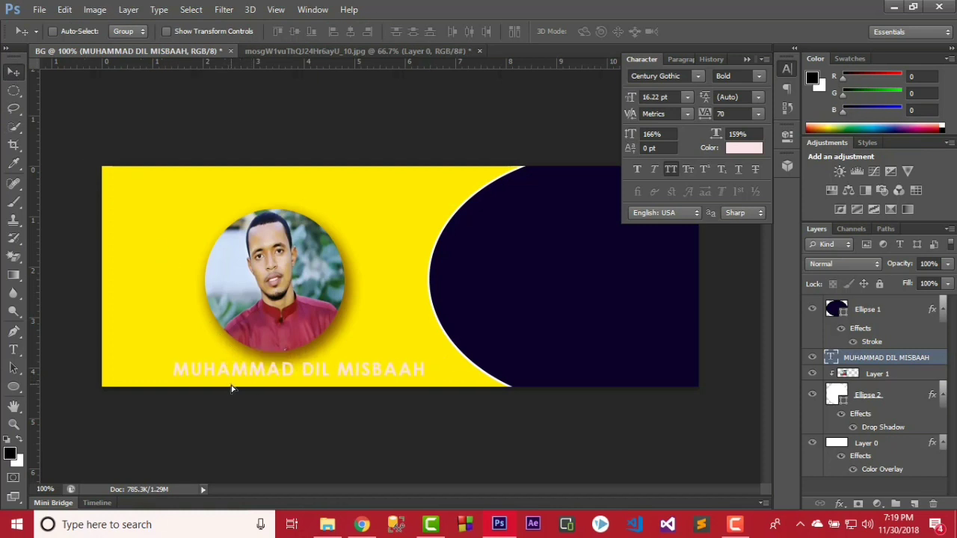
key("Left")
key("Left")
key("Left")
key("Left")
key("Left")
key("Left")
key("Left")
key("Left")
key("Left")
key("Left")
key("Left")
key("Left")
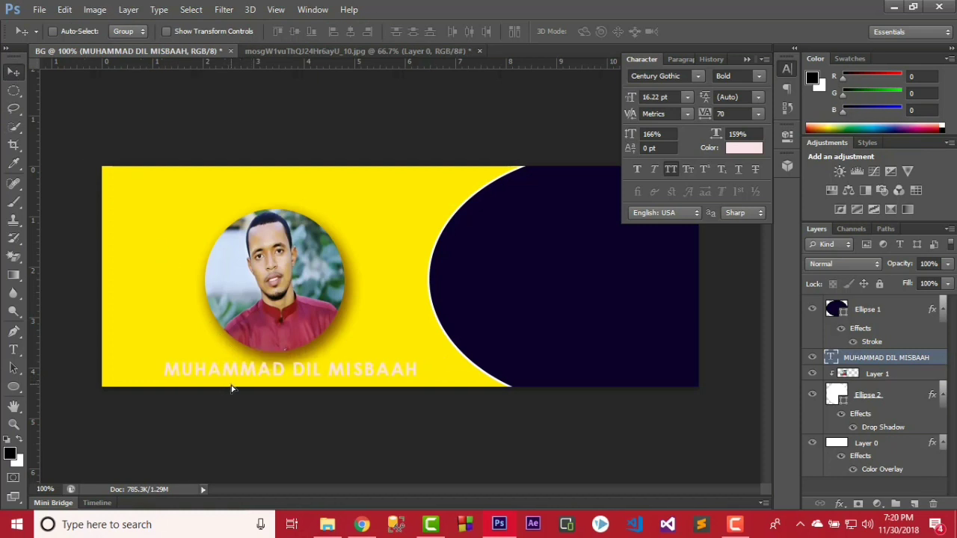
key("Left")
key("Left")
key("Left")
key("Left")
key("Left")
key("Left")
key("Left")
key("Left")
key("Left")
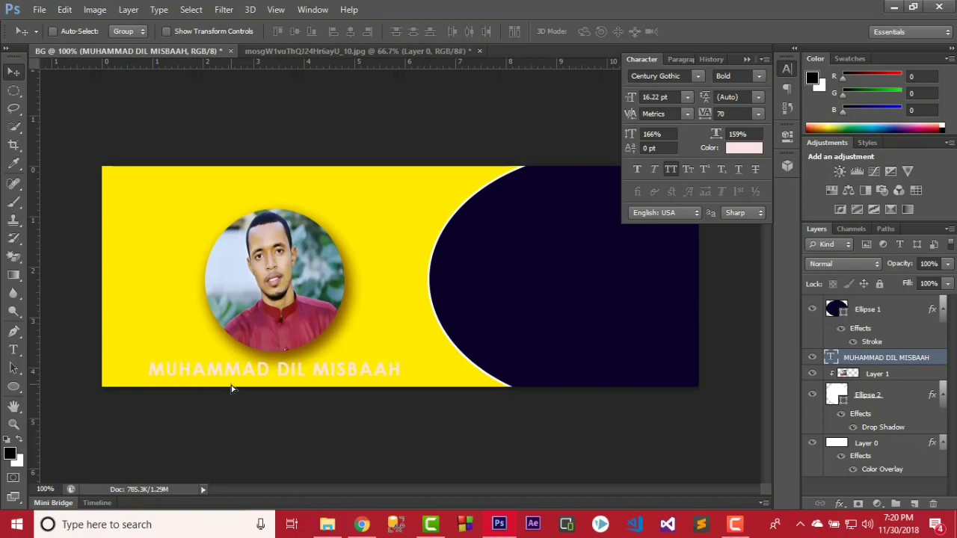
key("Left")
key("Left")
key("Left")
key("Left")
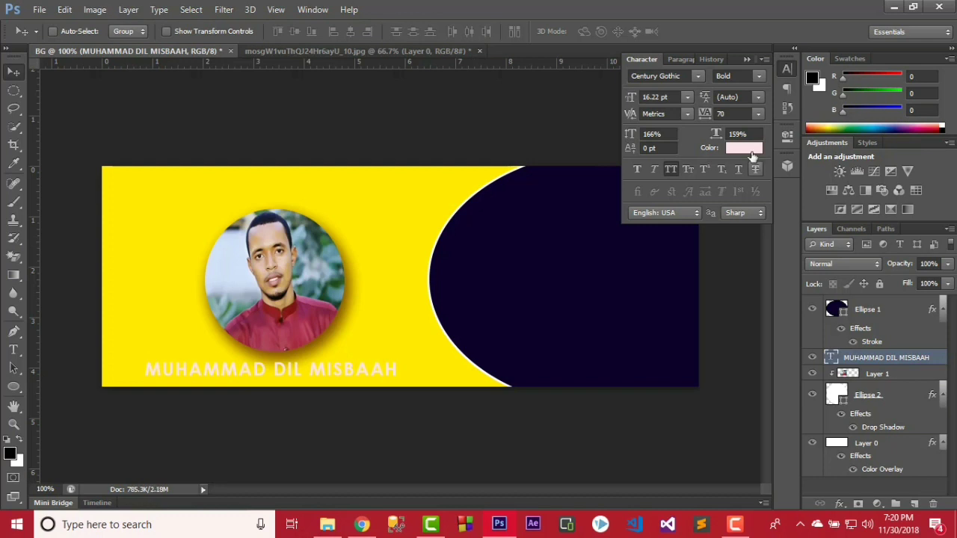
Colour the name text dark navy #000d34 and apply Faux Bold.
left_click(749, 149)
left_click_drag(306, 277, 292, 304)
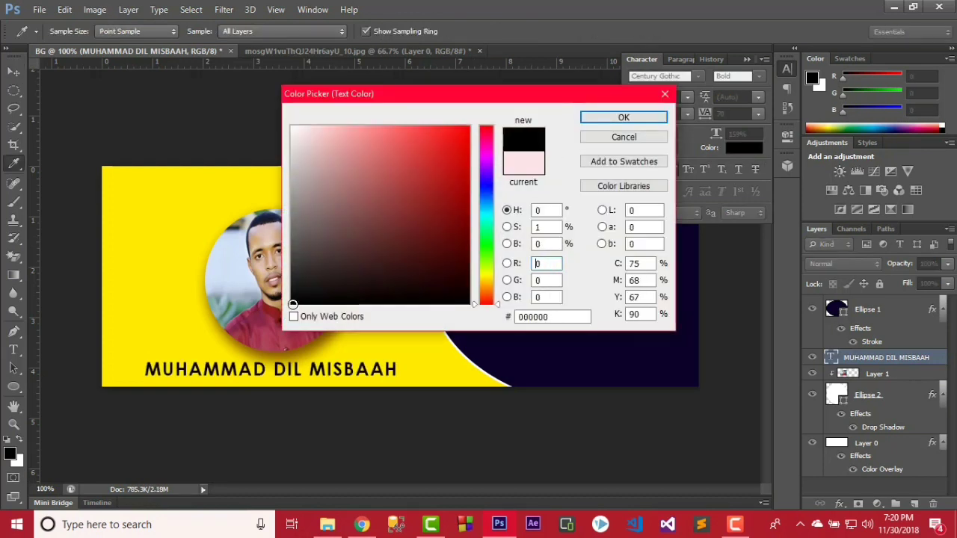
mouse_move(426, 275)
left_mouse_down()
mouse_move(446, 288)
mouse_move(472, 266)
left_mouse_up()
left_click(494, 194)
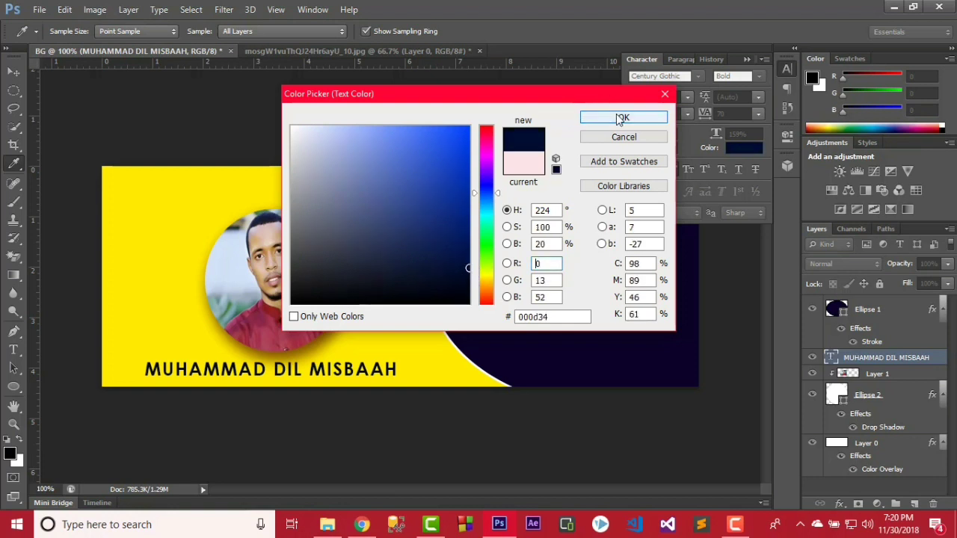
left_click(621, 117)
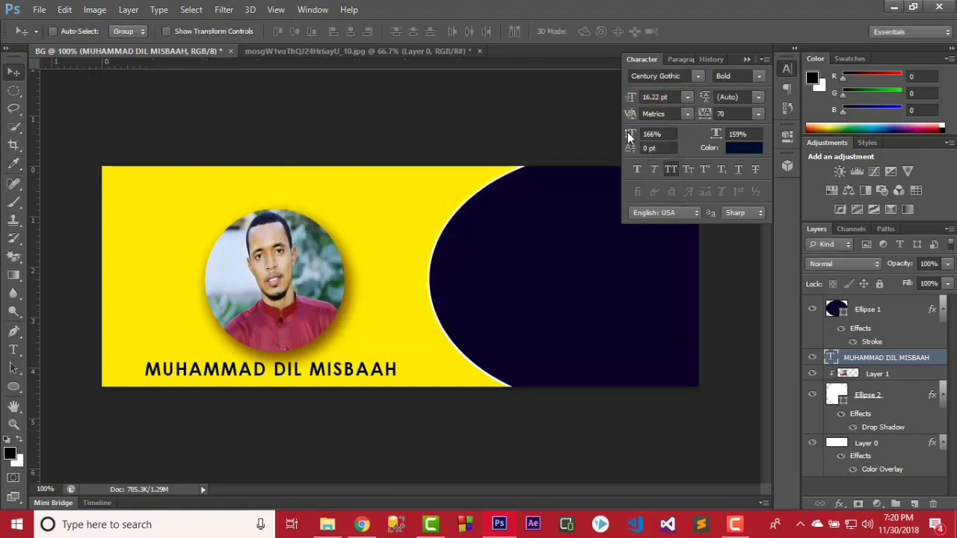
left_click(635, 169)
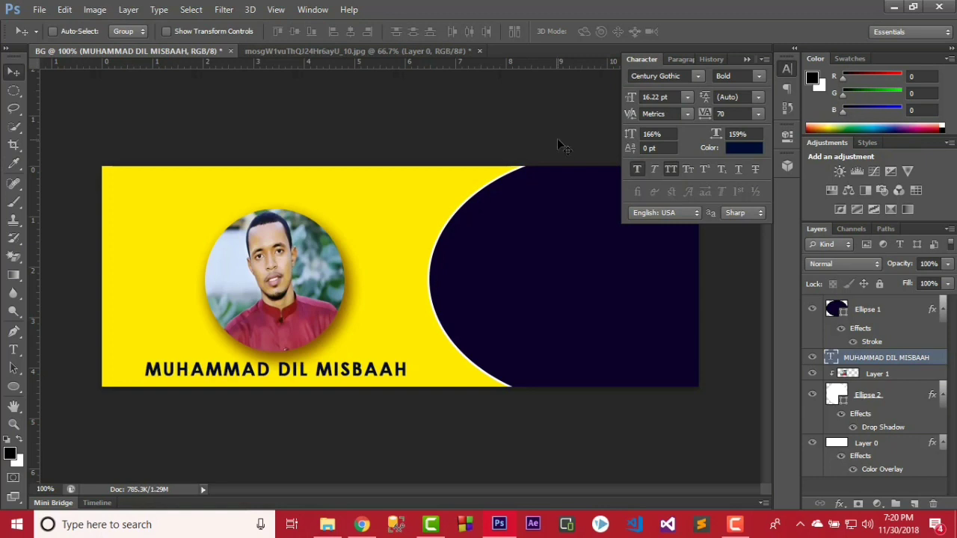
Create a white STAY text layer on the navy curve.
key("t")
left_click(486, 226)
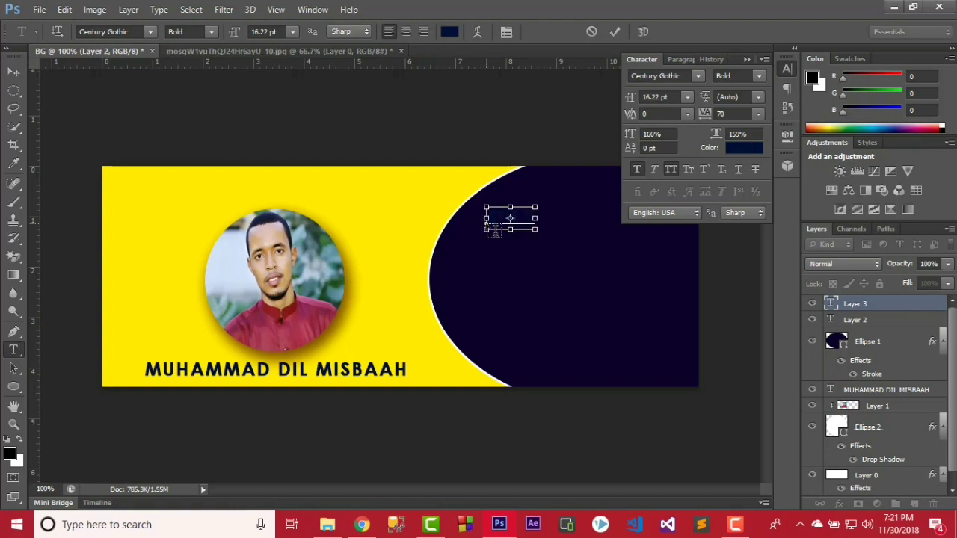
key("ctrl+a")
left_click(737, 151)
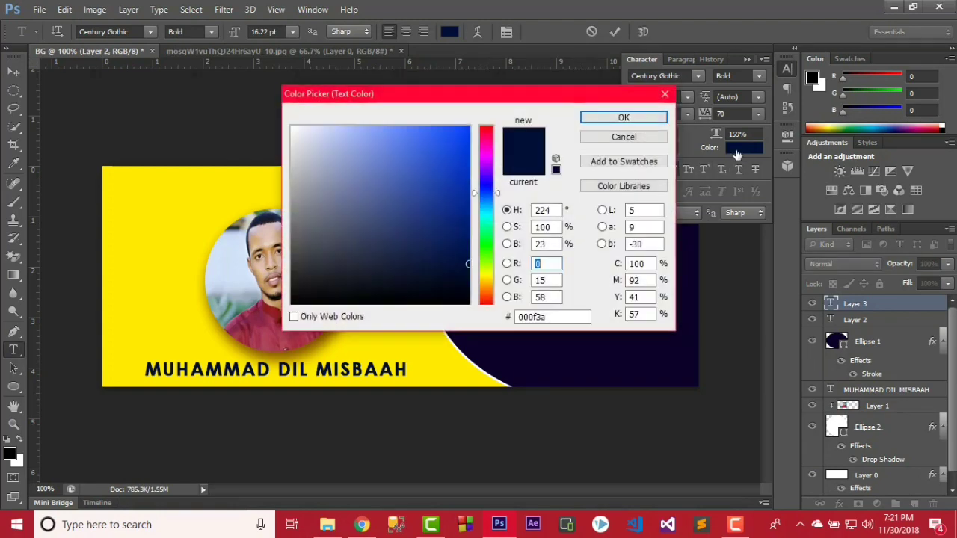
left_click_drag(399, 143, 293, 125)
left_click(623, 117)
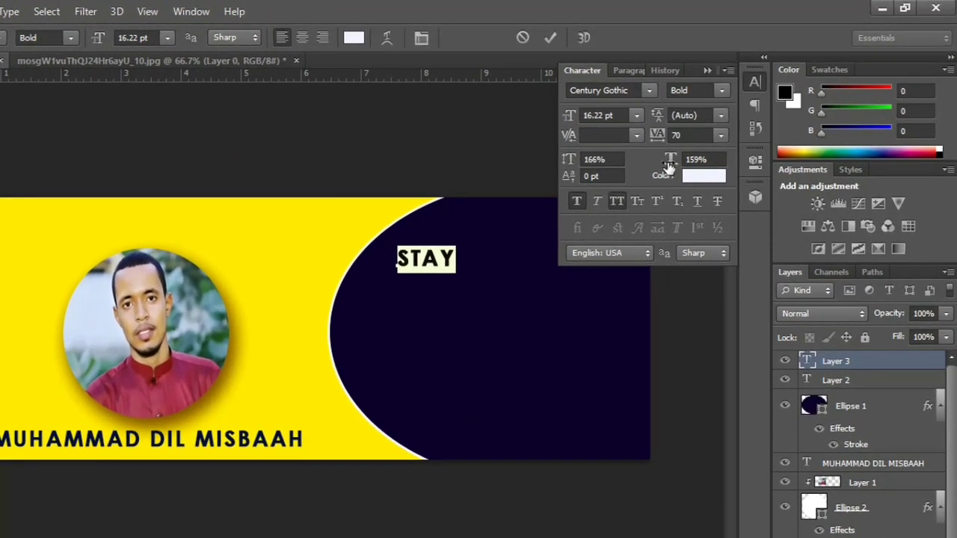
Stretch the STAY text taller and wider, to about 177%/163% scale.
left_click_drag(669, 169, 705, 160)
left_click_drag(571, 160, 591, 160)
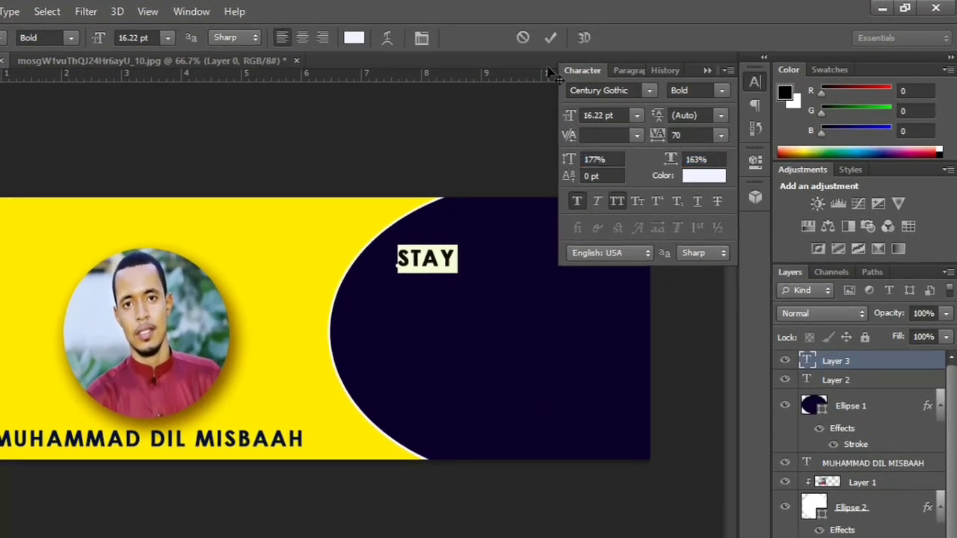
left_click(550, 38)
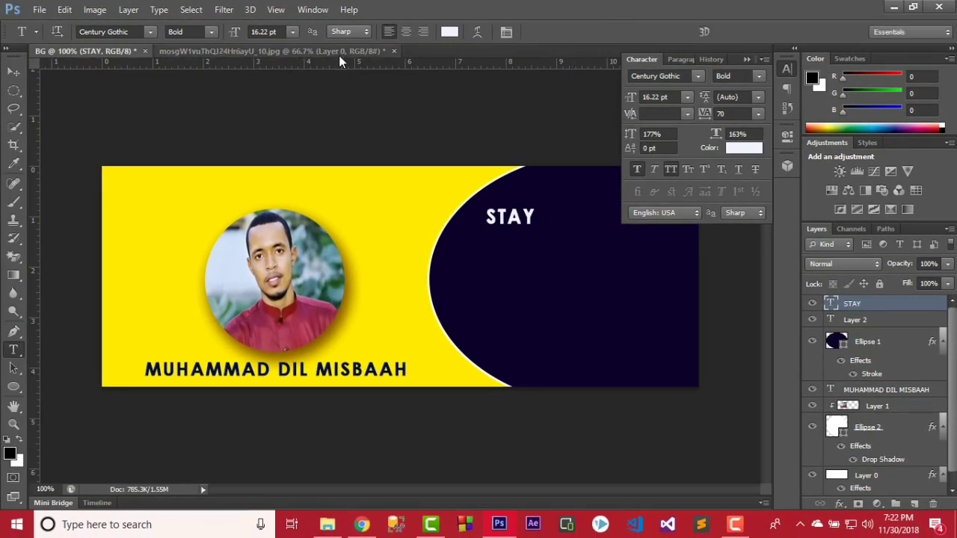
Shift STAY slightly up on the navy area and place the cursor after it.
left_click(16, 74)
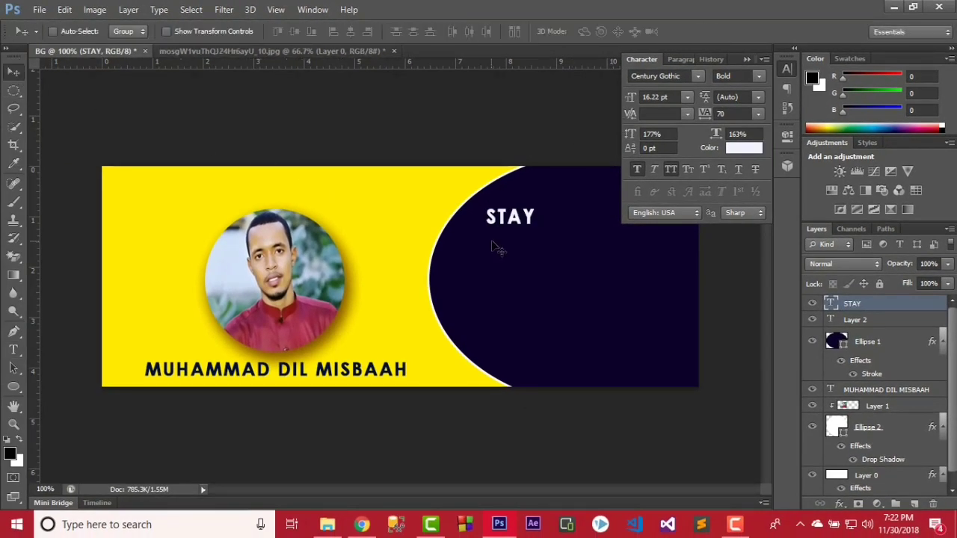
left_click_drag(494, 247, 492, 239)
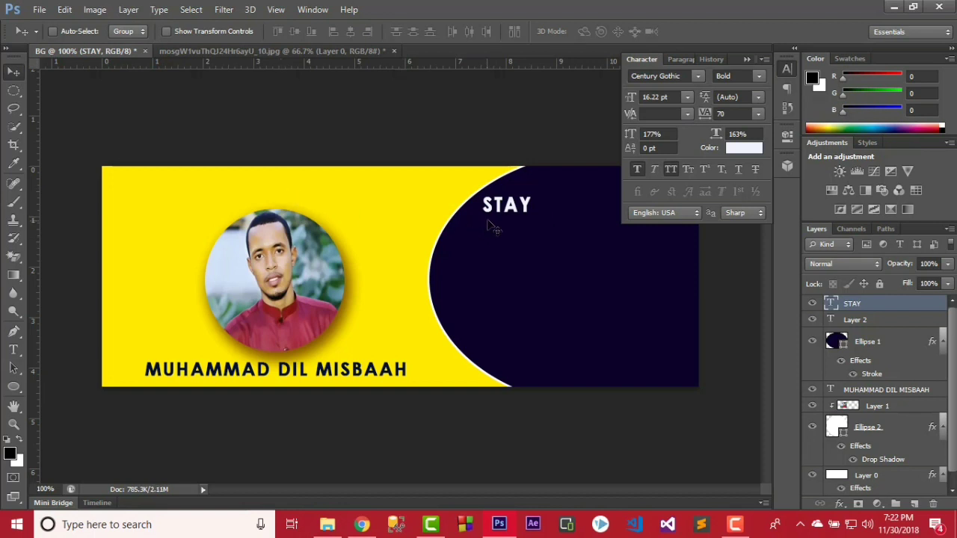
left_click(17, 350)
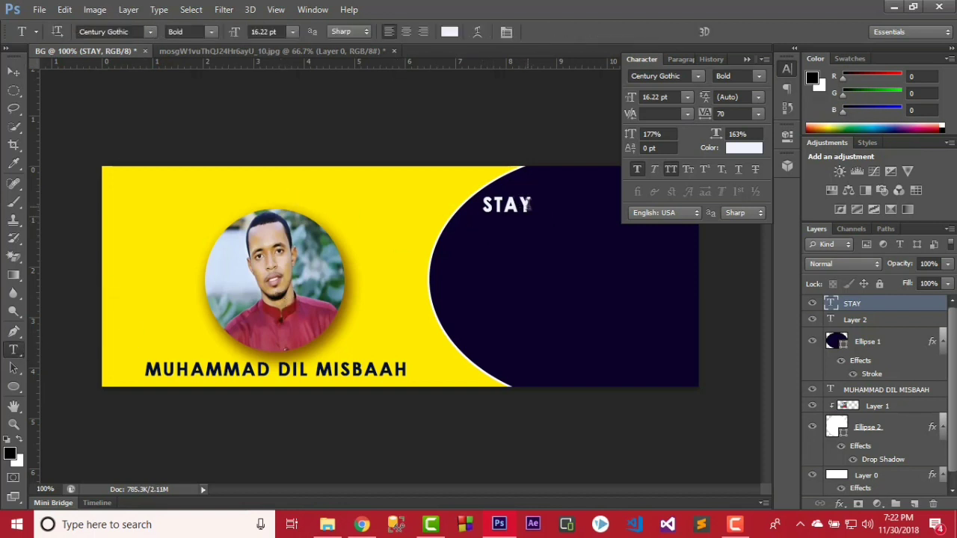
left_click(530, 205)
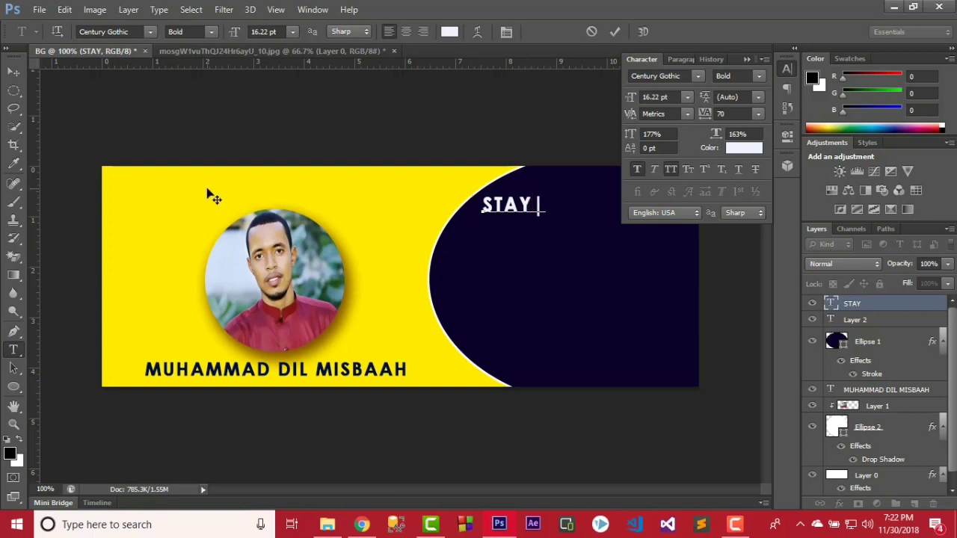
Commit the divider after STAY and type CONNECTED beside it.
left_click(614, 34)
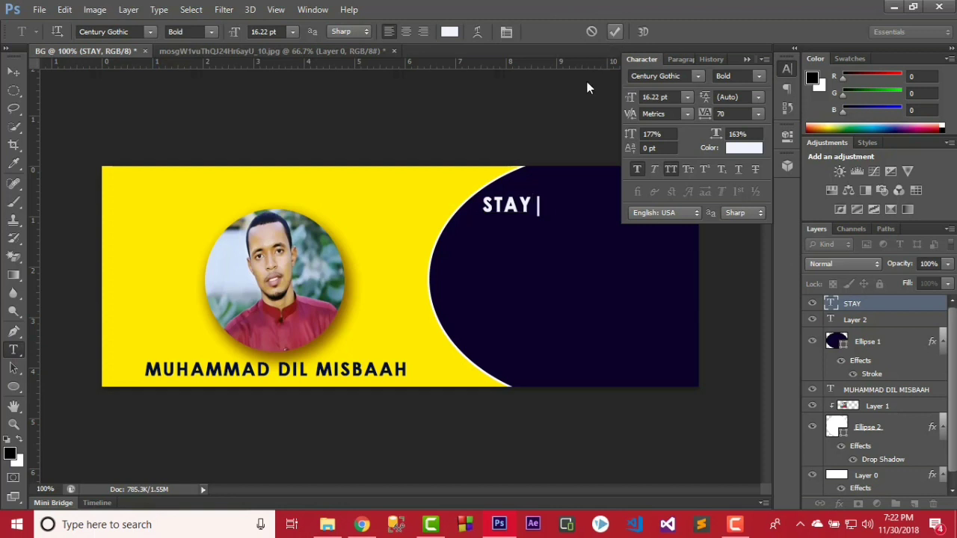
left_click(554, 211)
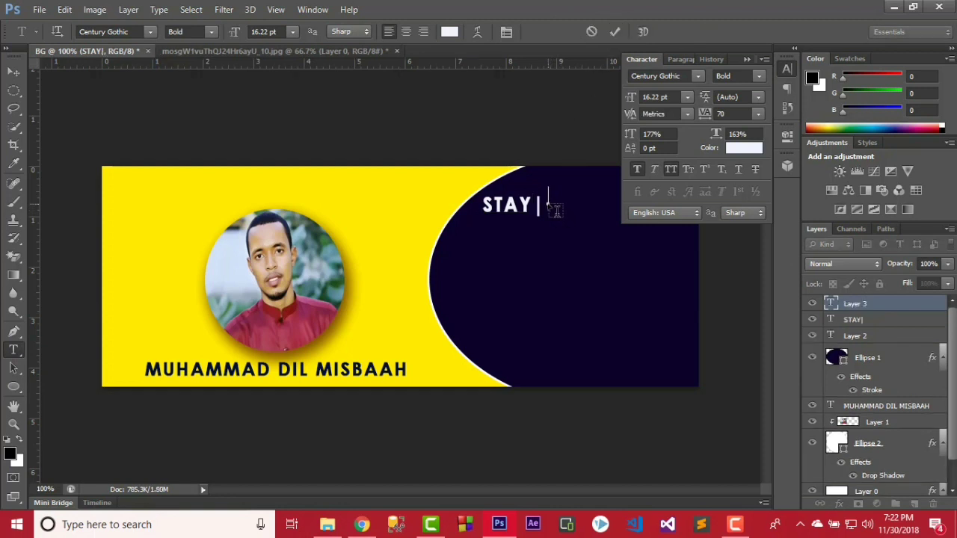
type("CONNE")
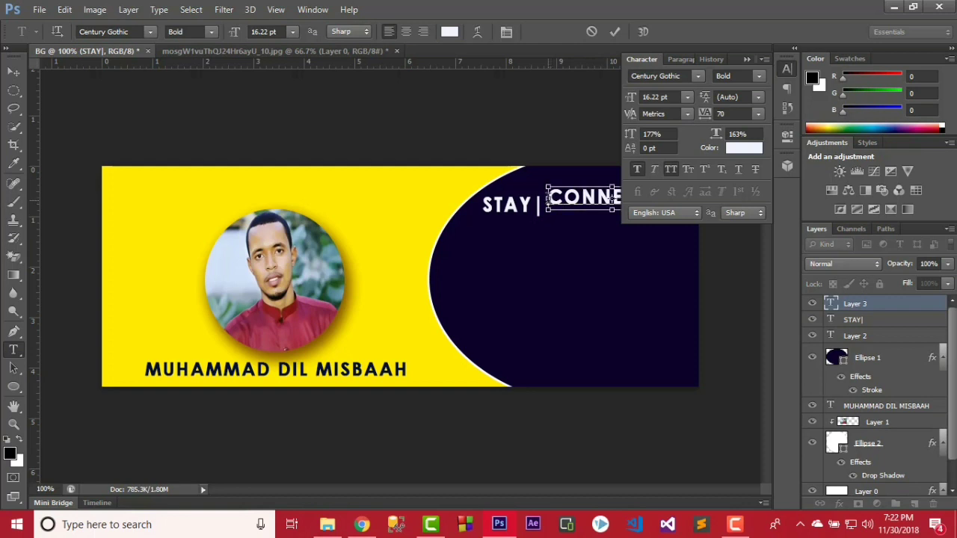
Make CONNECTED 8.22 pt in orange ed4800.
key("ctrl+a")
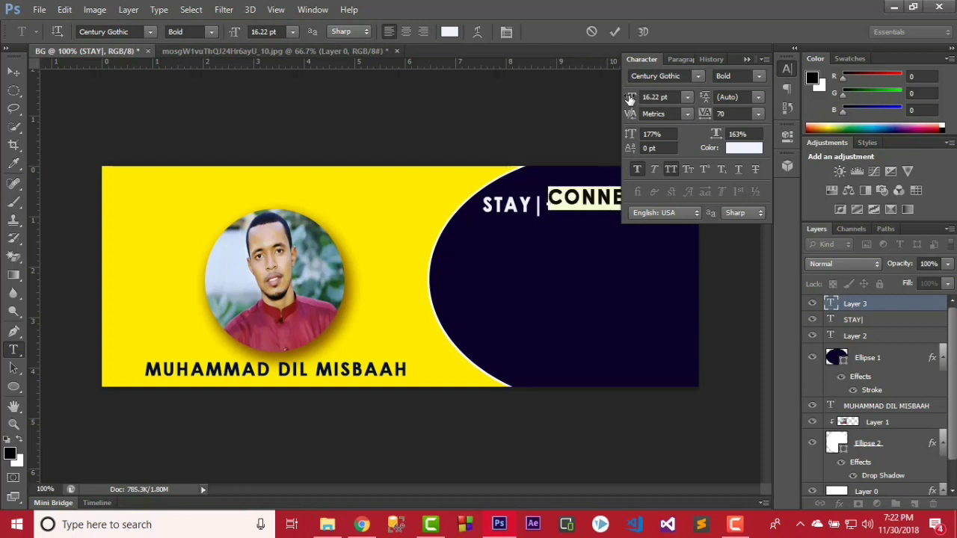
left_click_drag(631, 99, 633, 99)
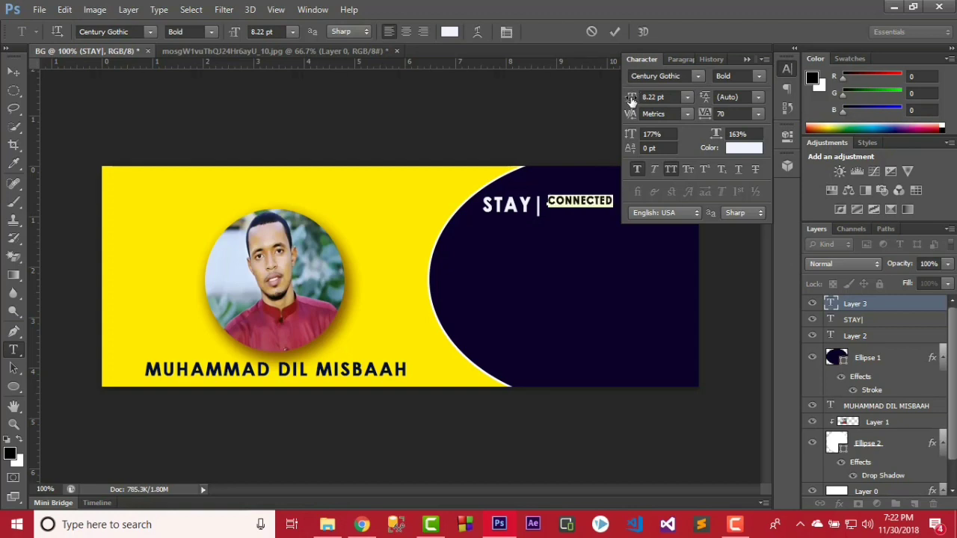
left_click(736, 150)
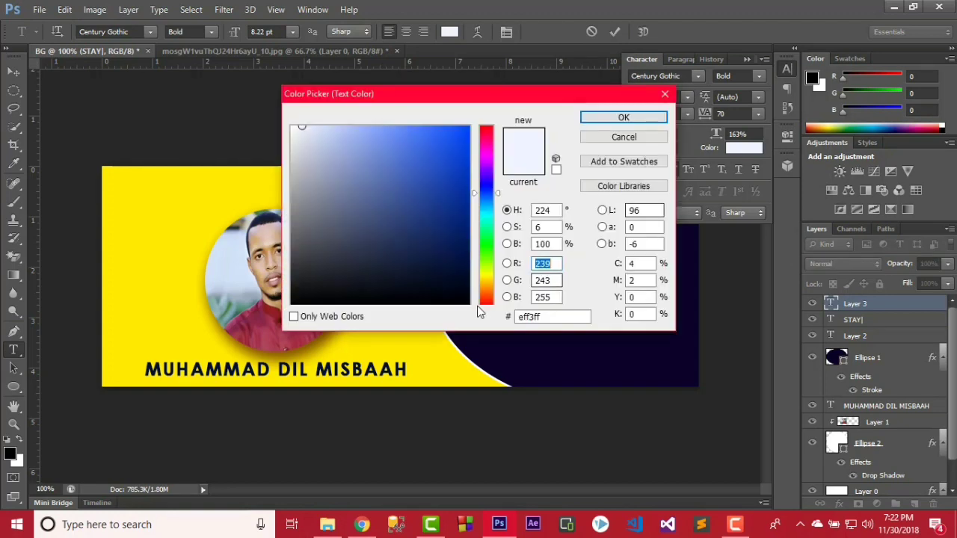
left_click(482, 302)
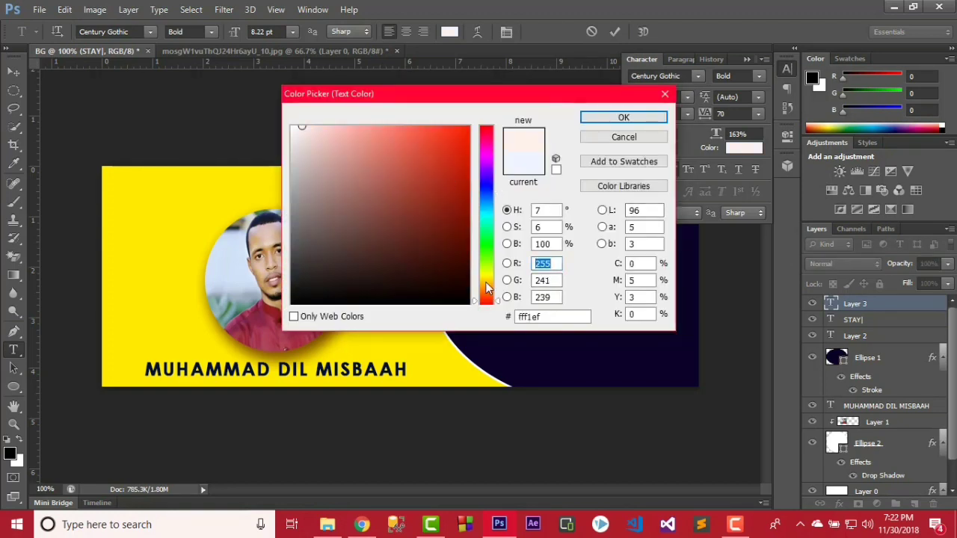
mouse_move(487, 288)
left_mouse_down()
mouse_move(487, 298)
mouse_move(487, 277)
mouse_move(488, 299)
left_mouse_up()
left_click(469, 138)
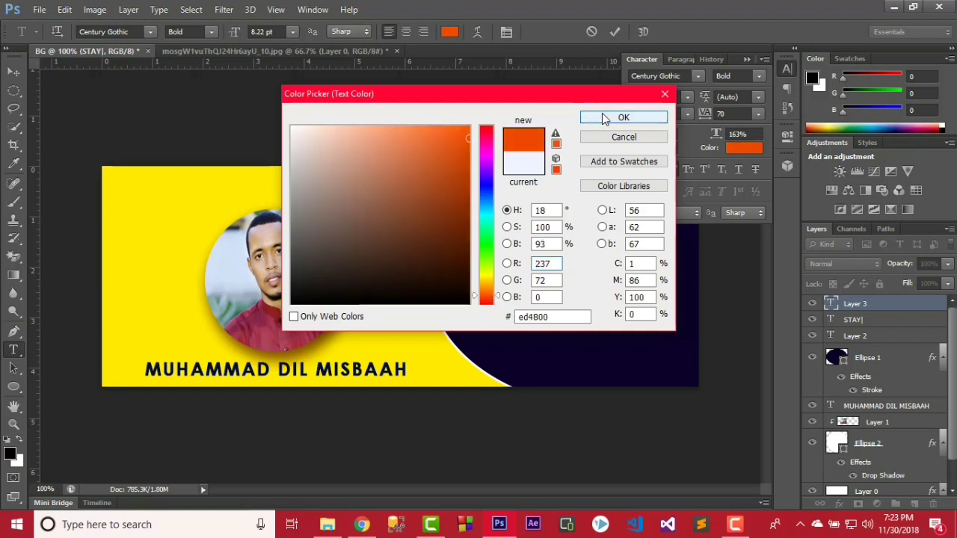
left_click(602, 115)
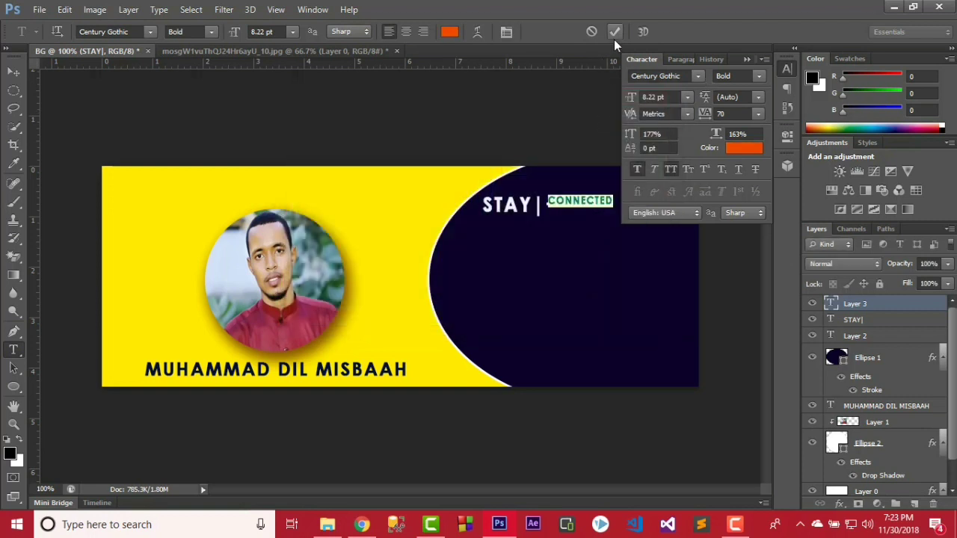
Set the CONNECTED font to Modern KING.
left_click(667, 75)
type("Modern KING")
left_click(696, 75)
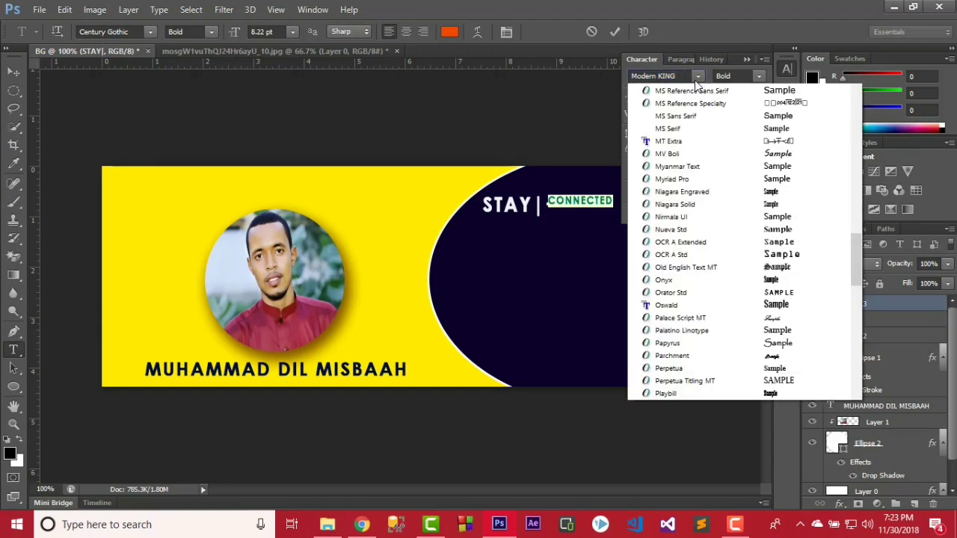
left_click(692, 89)
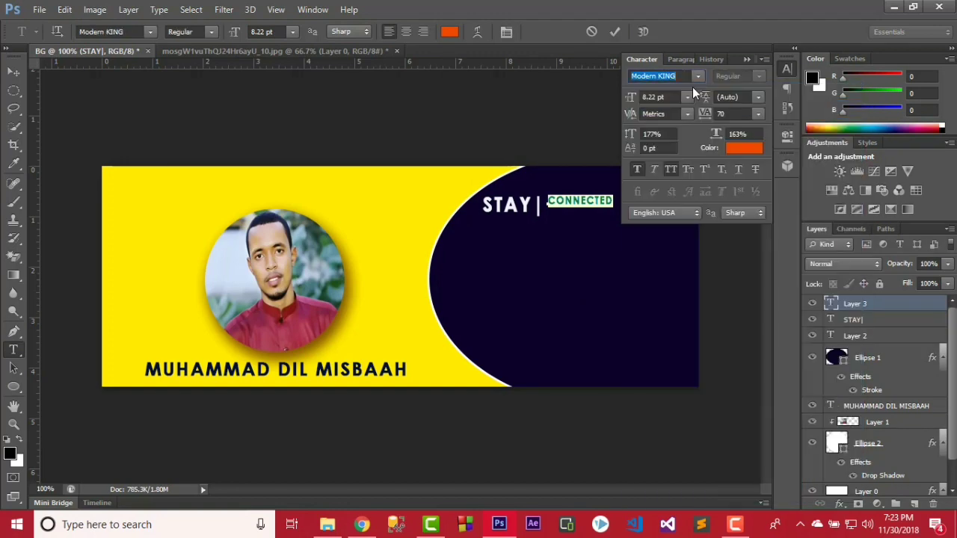
left_click(615, 34)
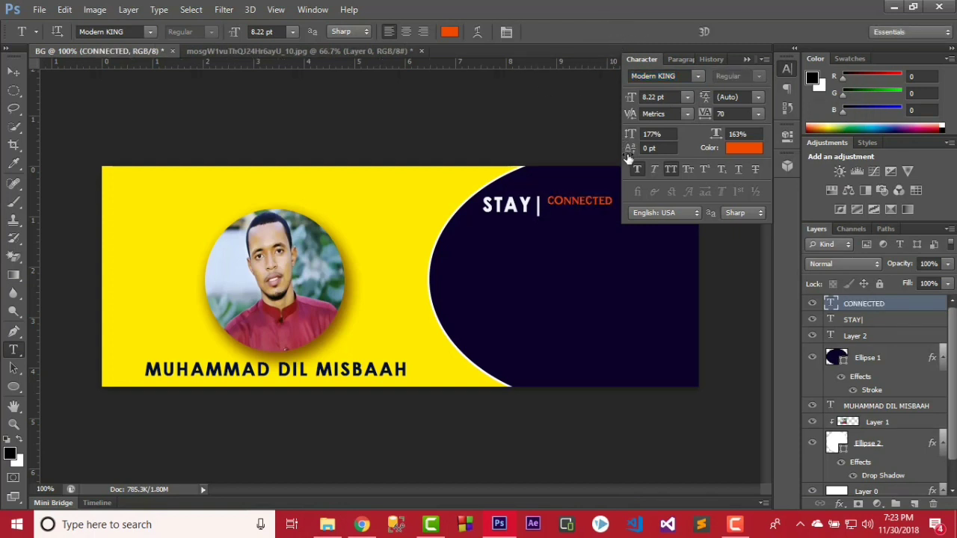
Lower CONNECTED to line up with STAY.
left_click(20, 71)
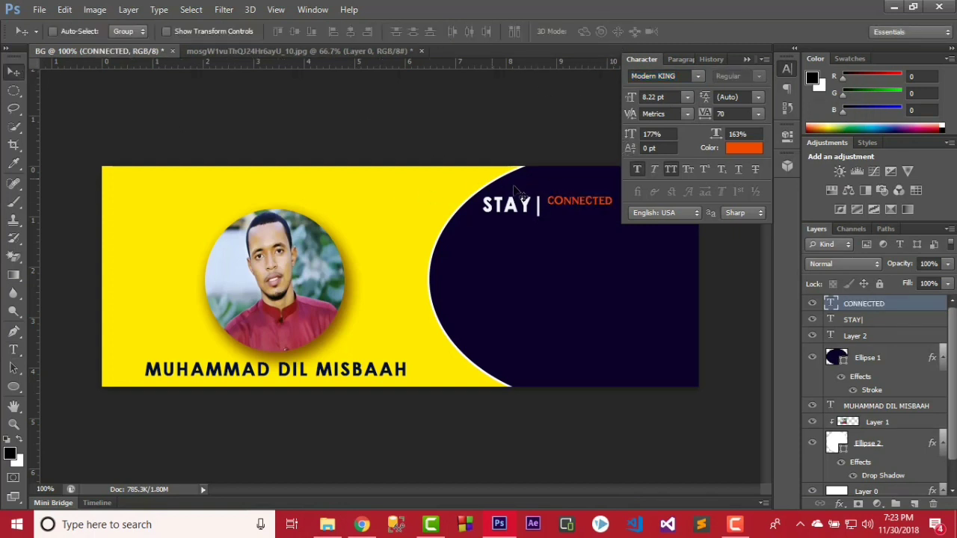
left_click_drag(559, 216, 555, 219)
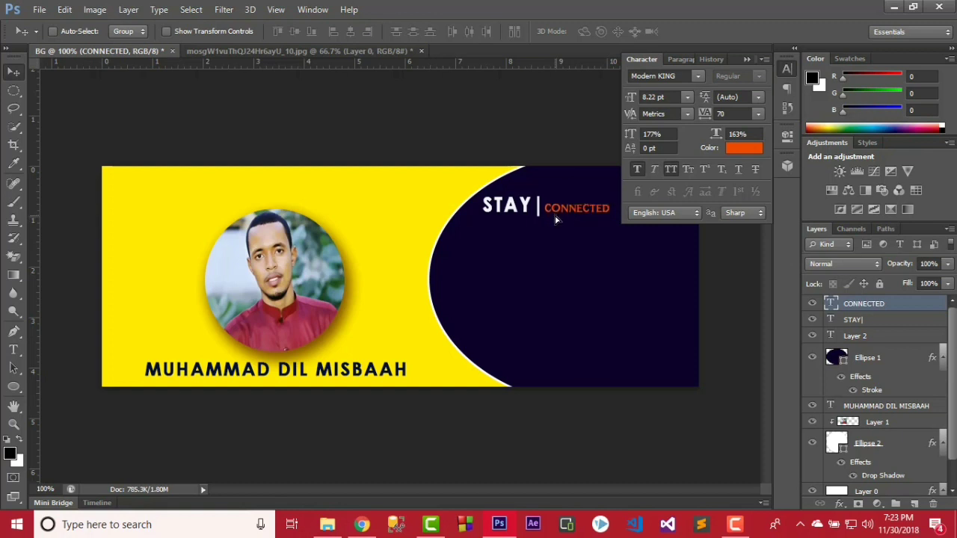
key("Down")
key("Down")
Give CONNECTED 190% vertical scale and a 9.22 pt size.
left_click(17, 350)
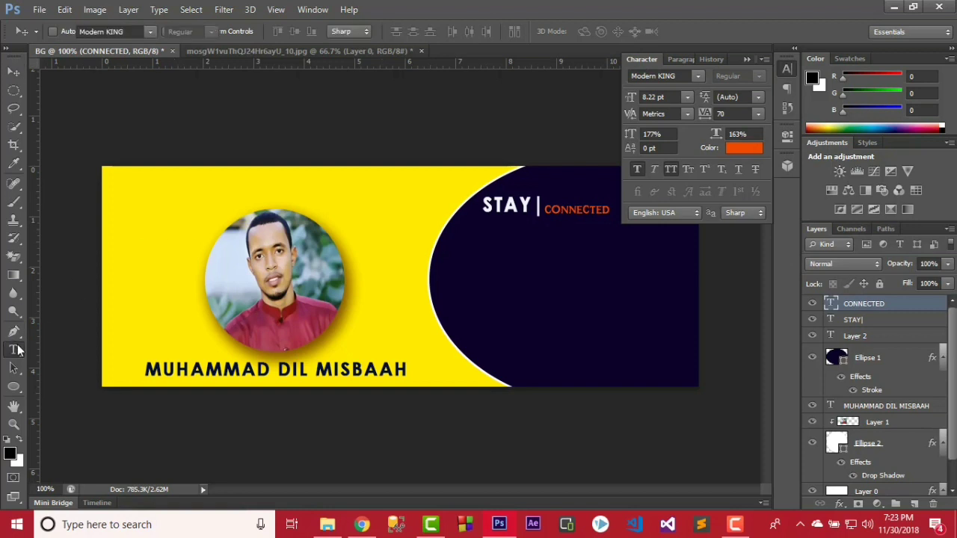
left_click(577, 207)
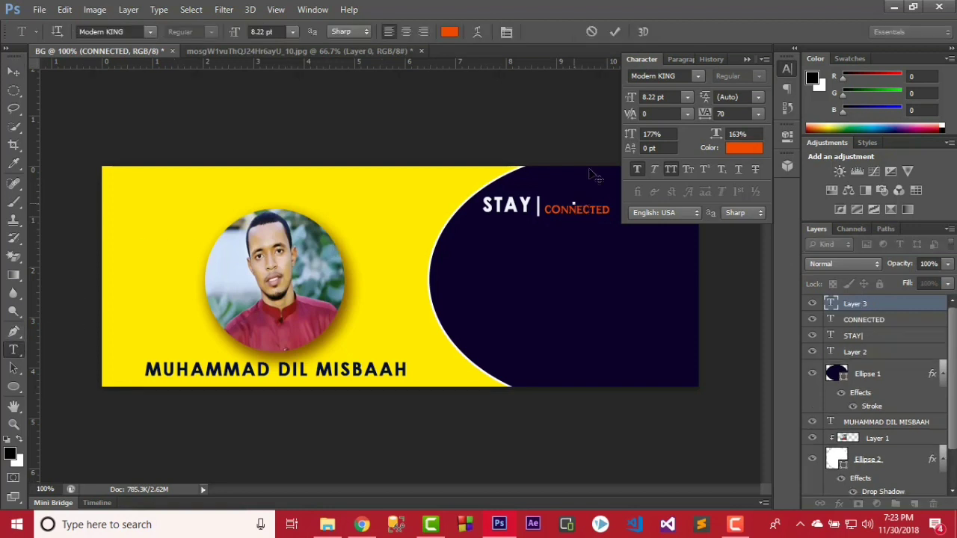
left_click(618, 34)
left_click(550, 209)
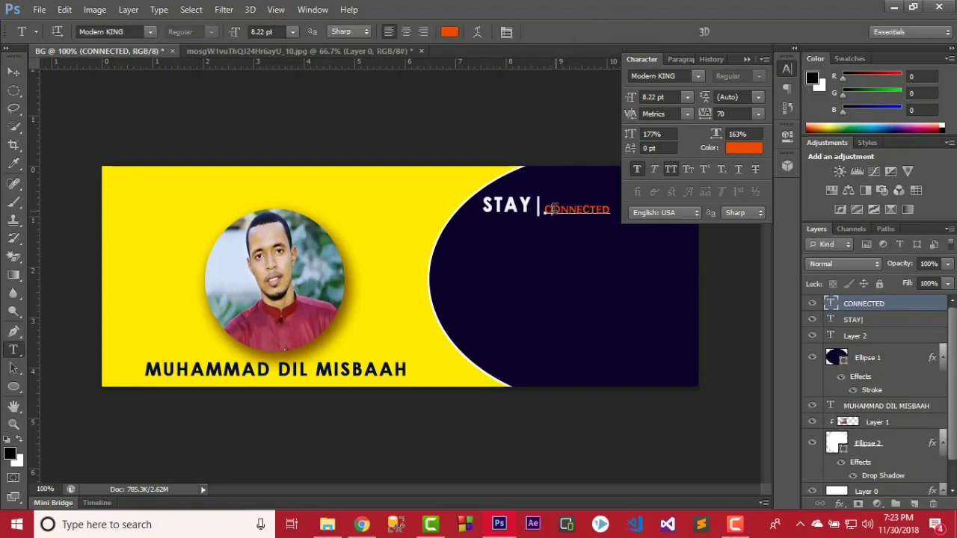
double_click(551, 210)
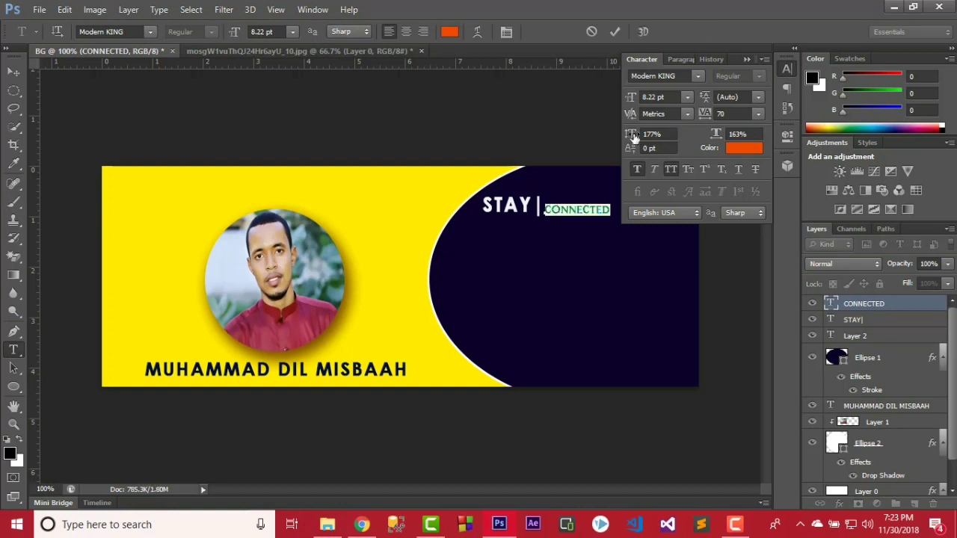
left_click_drag(633, 137, 716, 134)
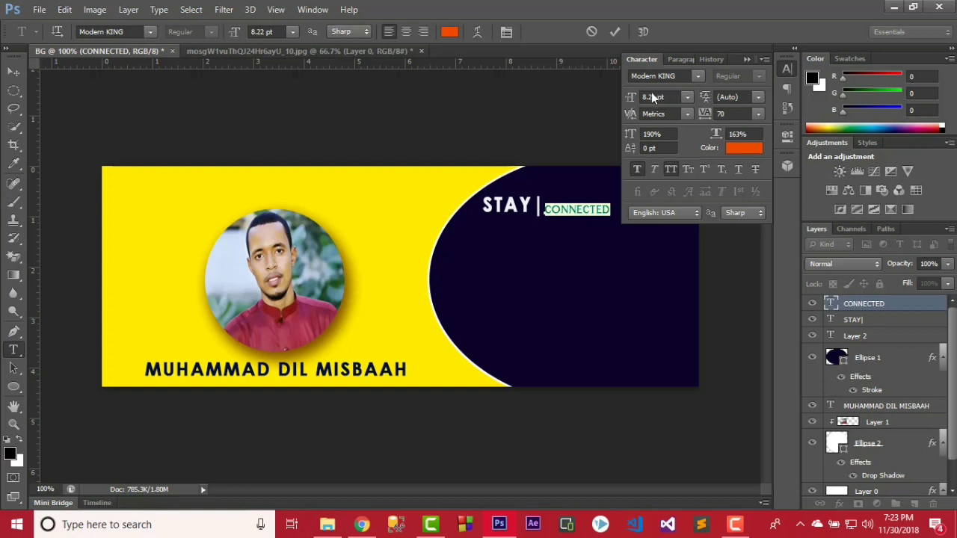
left_click_drag(629, 96, 633, 95)
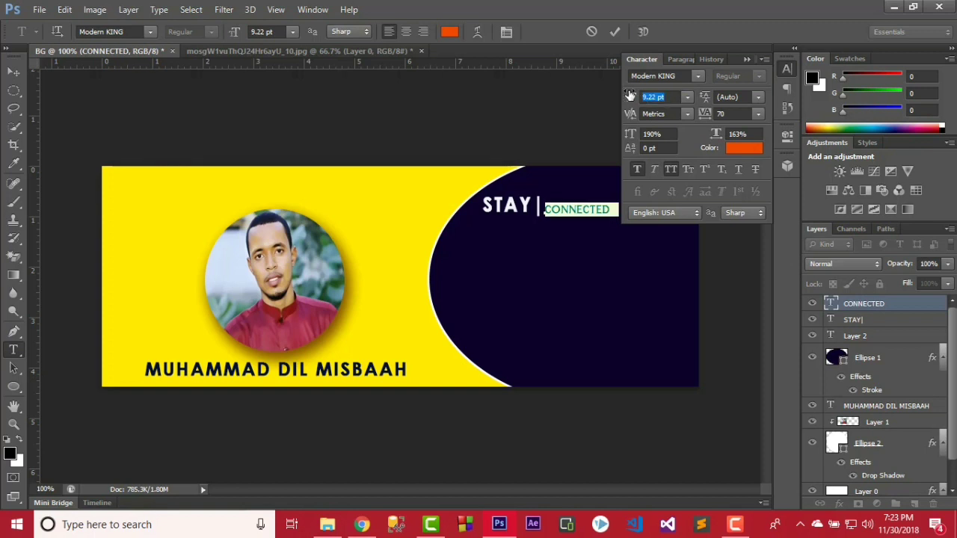
left_click(617, 29)
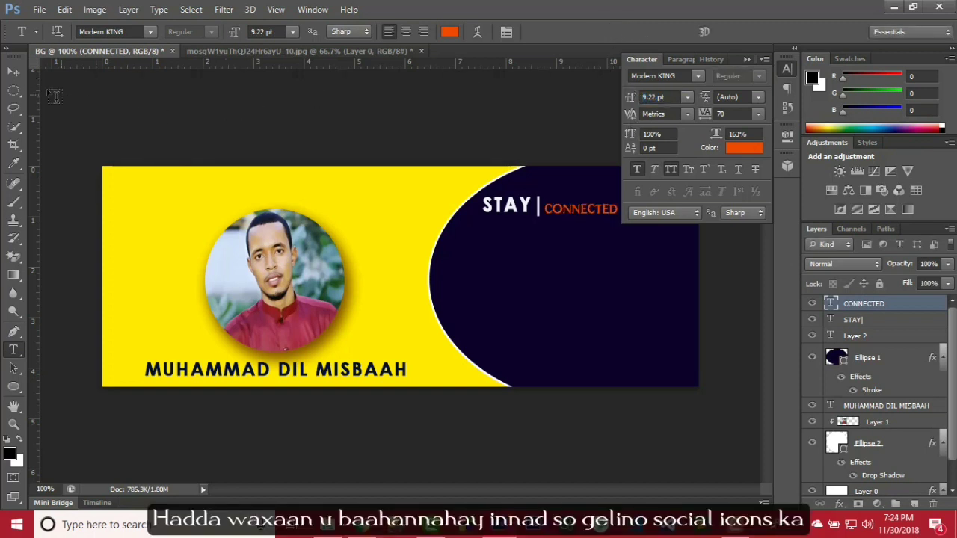
left_click(13, 71)
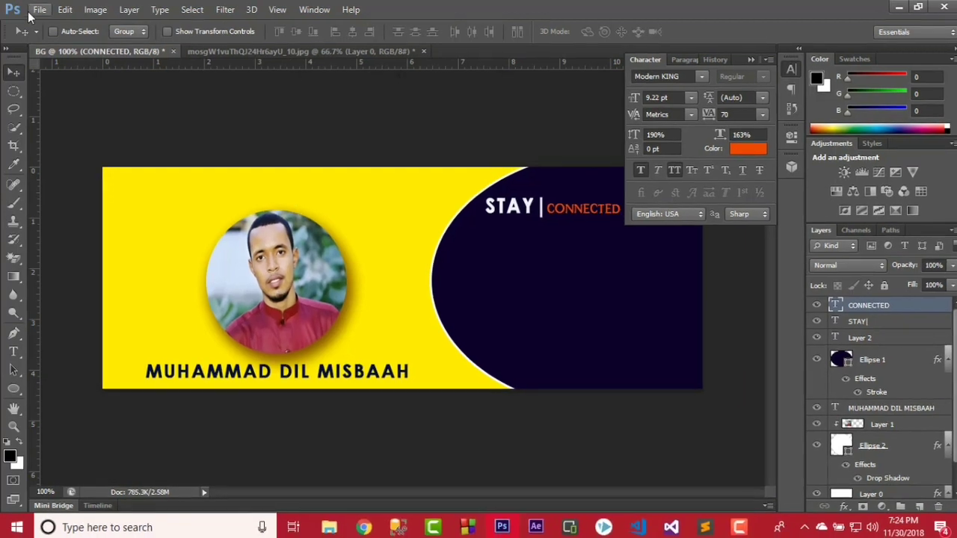
Open the YouTube PNG from Desktop > icons and drag it into the BG cover as Layer 3.
left_click(34, 10)
left_click(53, 37)
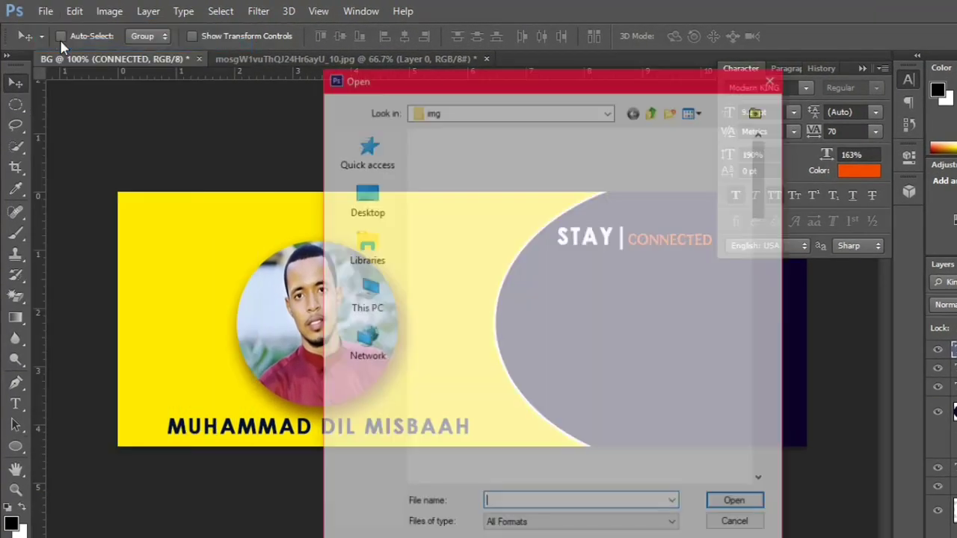
left_click(366, 202)
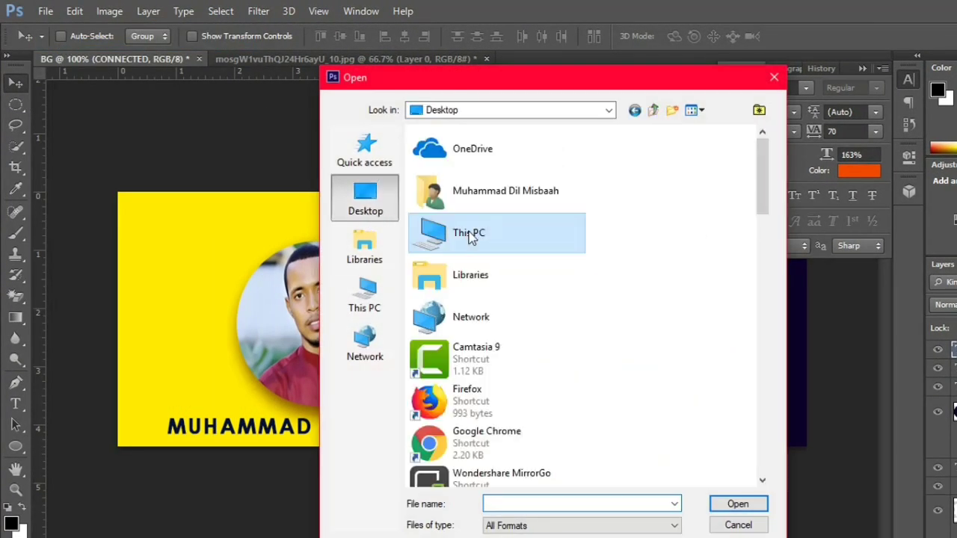
scroll(475, 241, "down", 5)
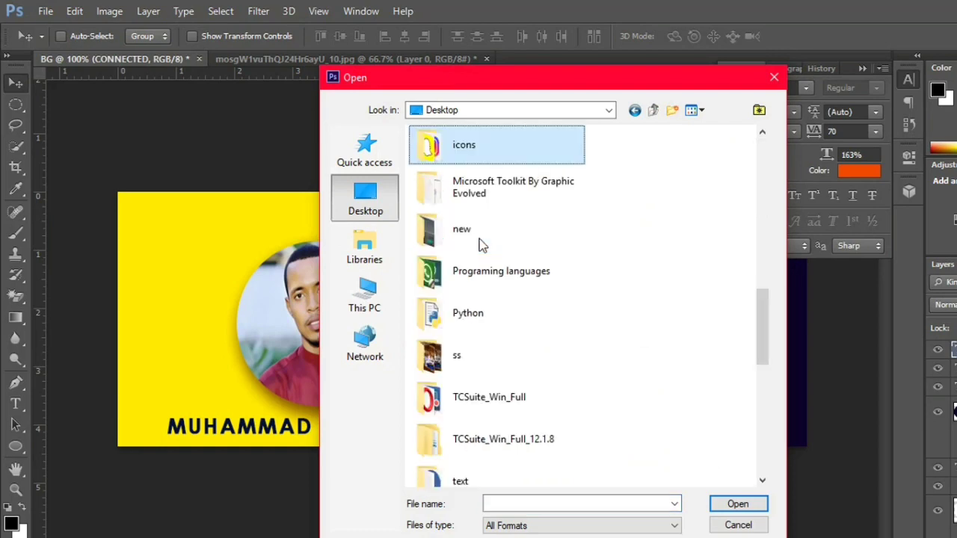
double_click(459, 146)
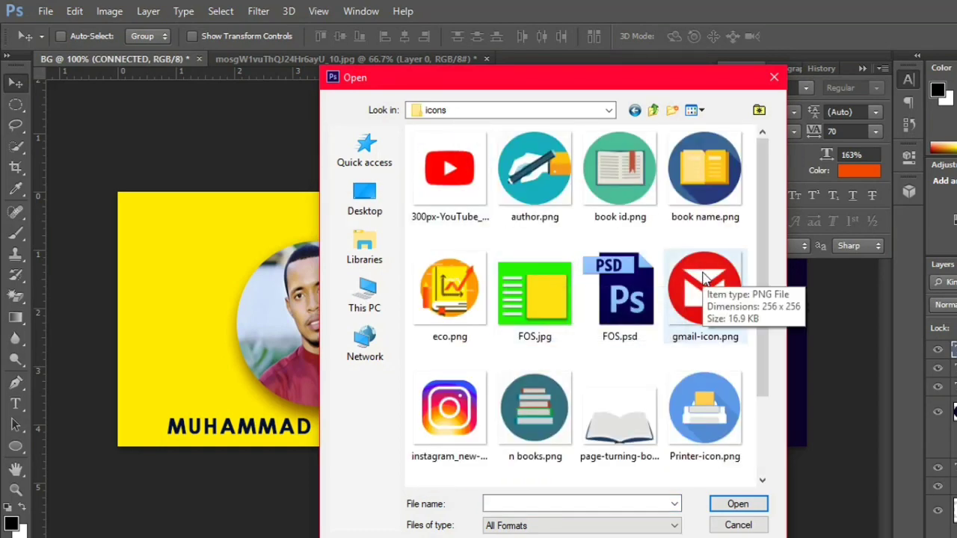
double_click(450, 166)
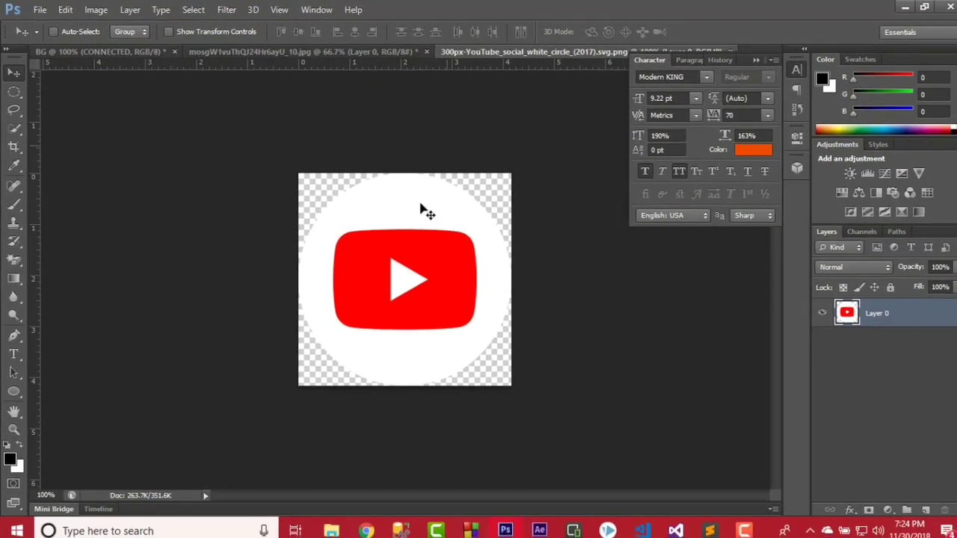
left_click_drag(493, 239, 479, 275)
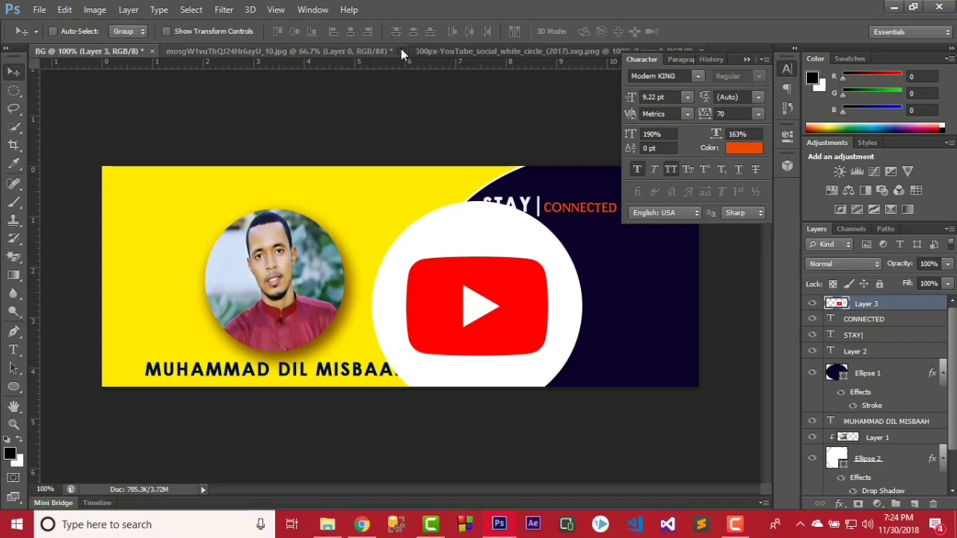
Close the portrait photo without saving, and close the YouTube source document.
left_click(401, 50)
left_click(489, 207)
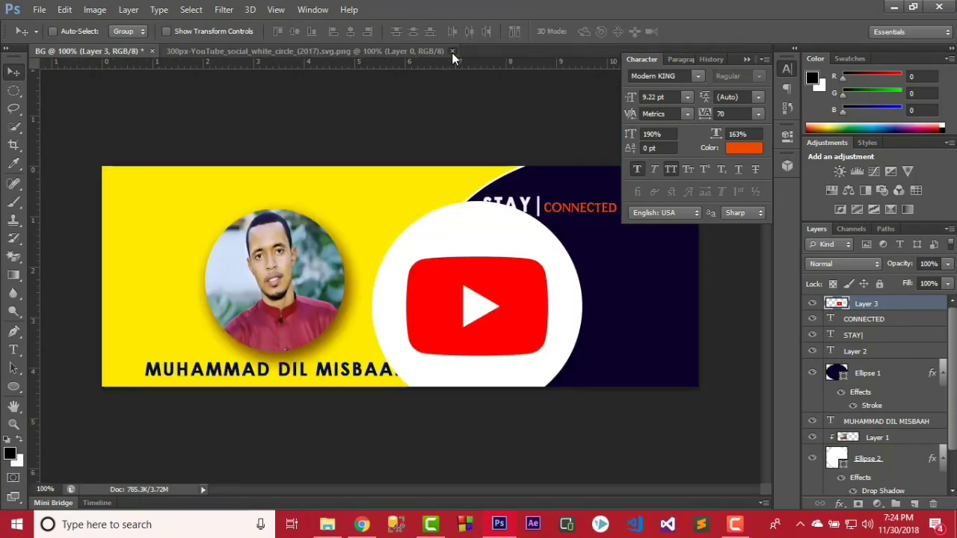
left_click(451, 52)
Scale the YouTube logo to 15.67% and place it just below STAY.
key("ctrl+t")
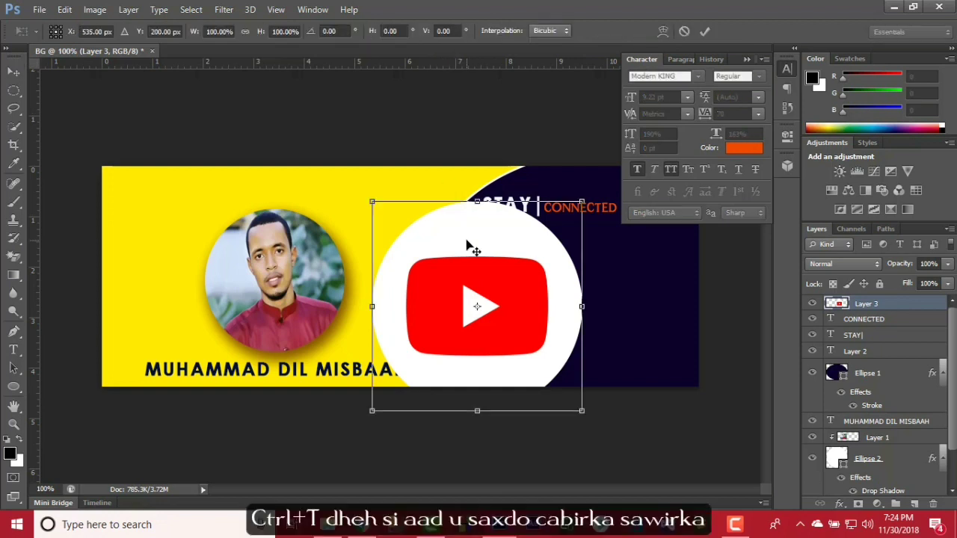
left_click_drag(582, 412, 503, 253)
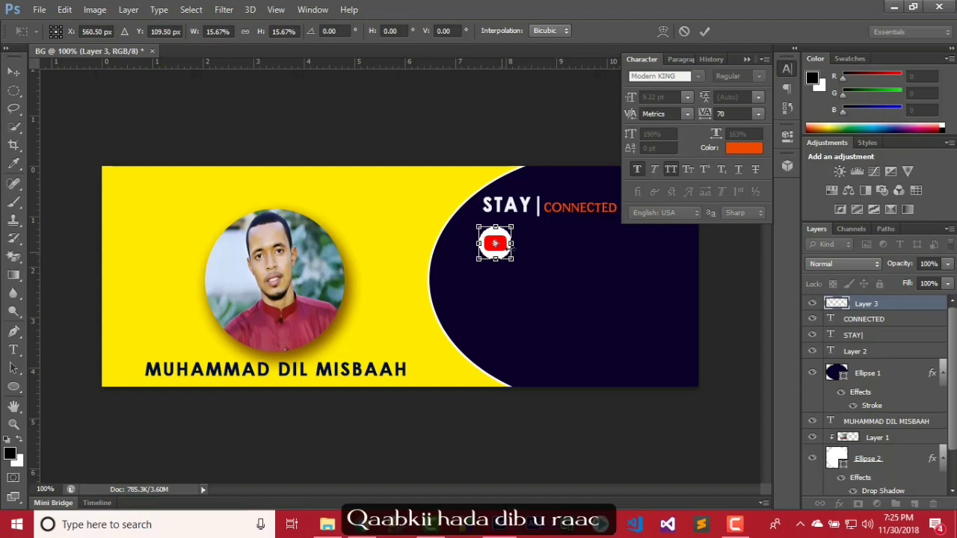
left_click(703, 30)
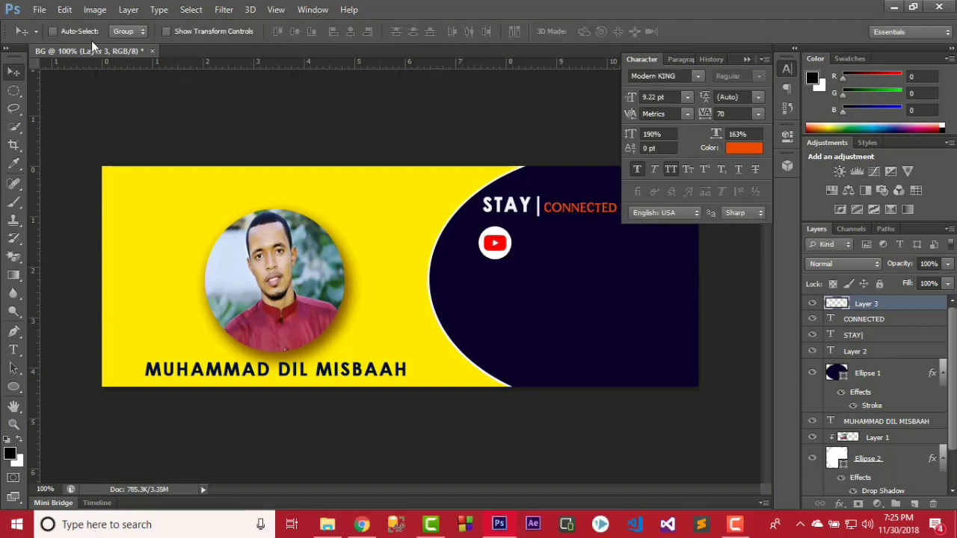
Open gmail-icon.png and drag it into the cover document.
left_click(38, 10)
left_click(53, 36)
double_click(624, 245)
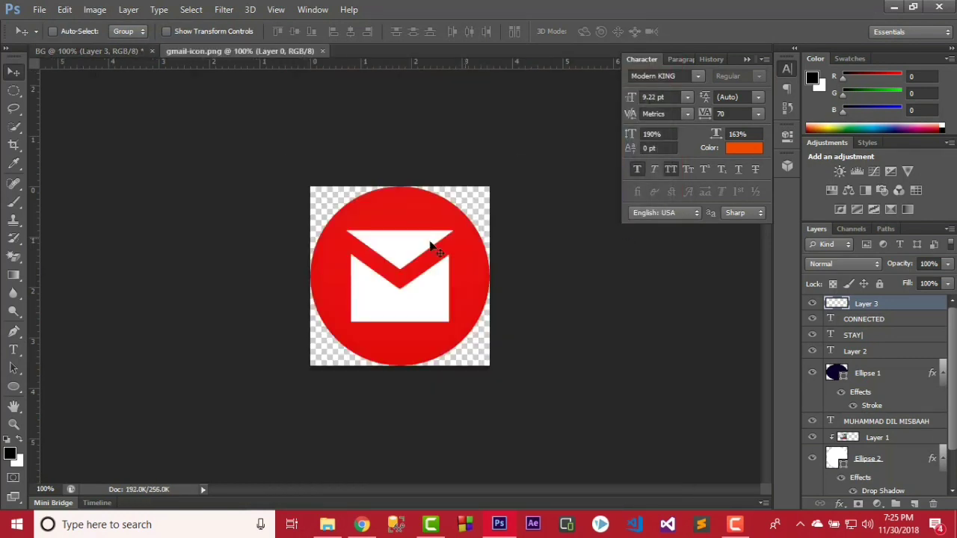
left_click_drag(416, 239, 494, 287)
Scale the Gmail icon to 17.97% and position it directly beneath the YouTube icon.
key("ctrl+t")
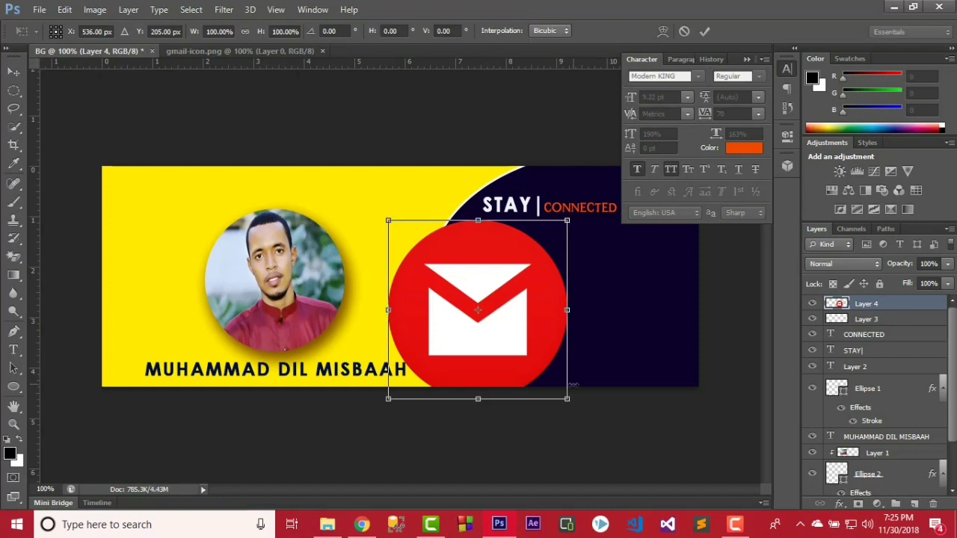
left_click_drag(568, 399, 501, 285)
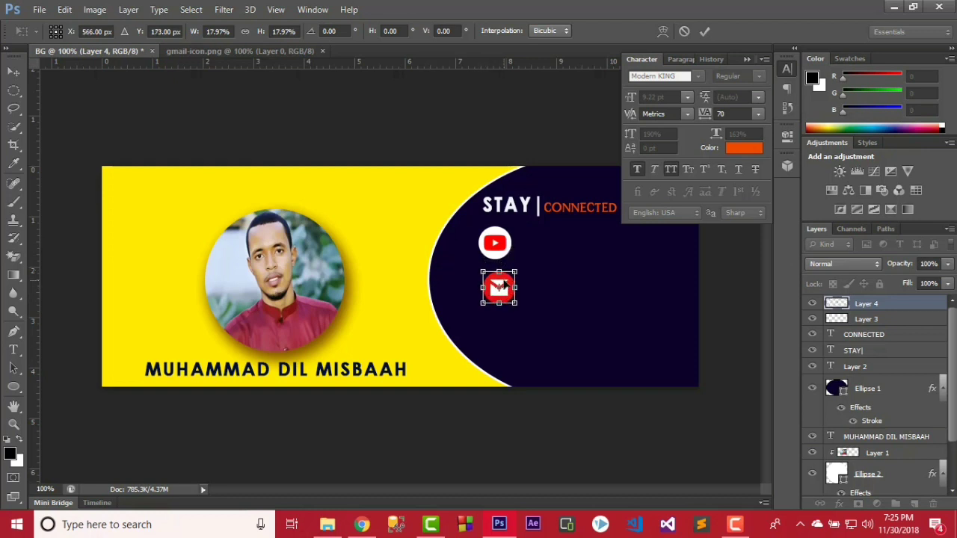
key("Left")
key("Left")
key("Left")
key("Left")
key("Left")
key("Up")
key("Up")
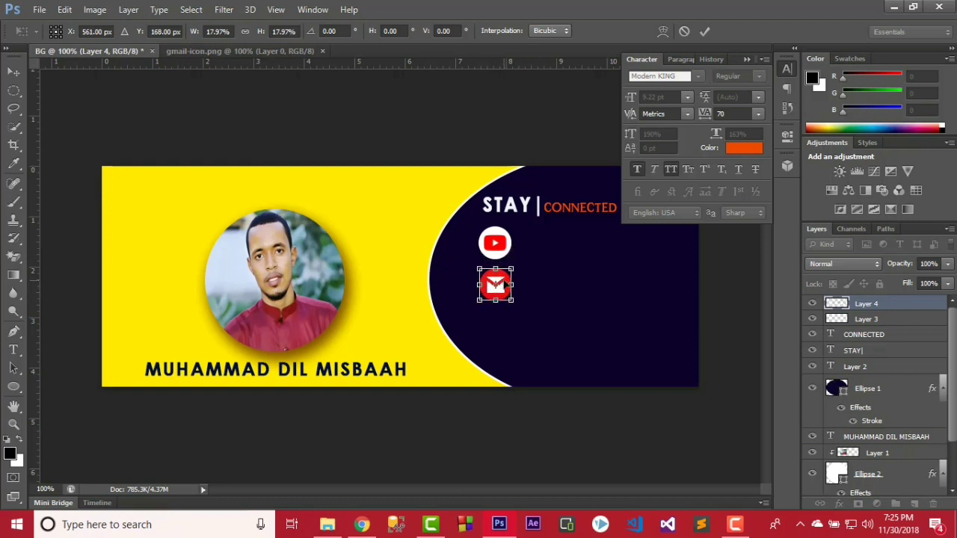
key("Up")
key("Up")
key("Up")
key("Left")
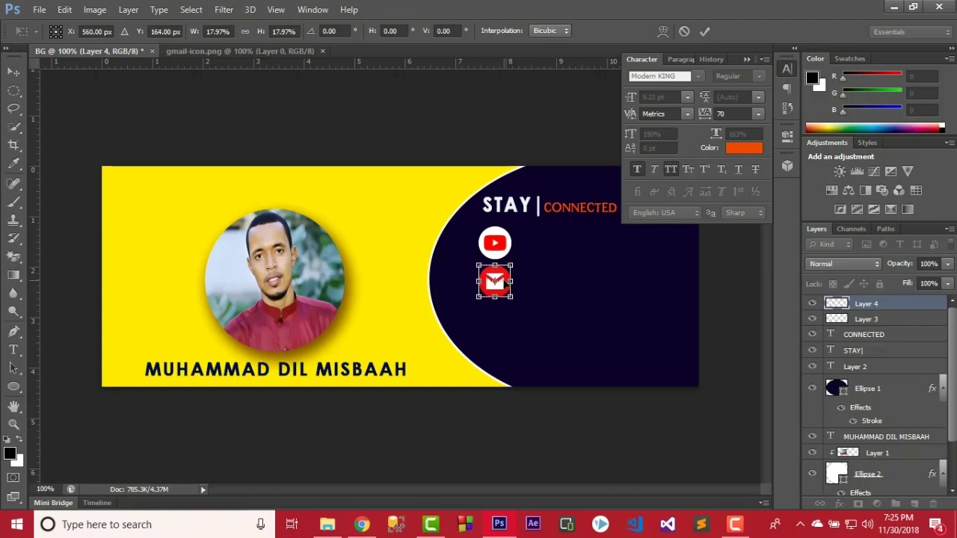
left_click(704, 35)
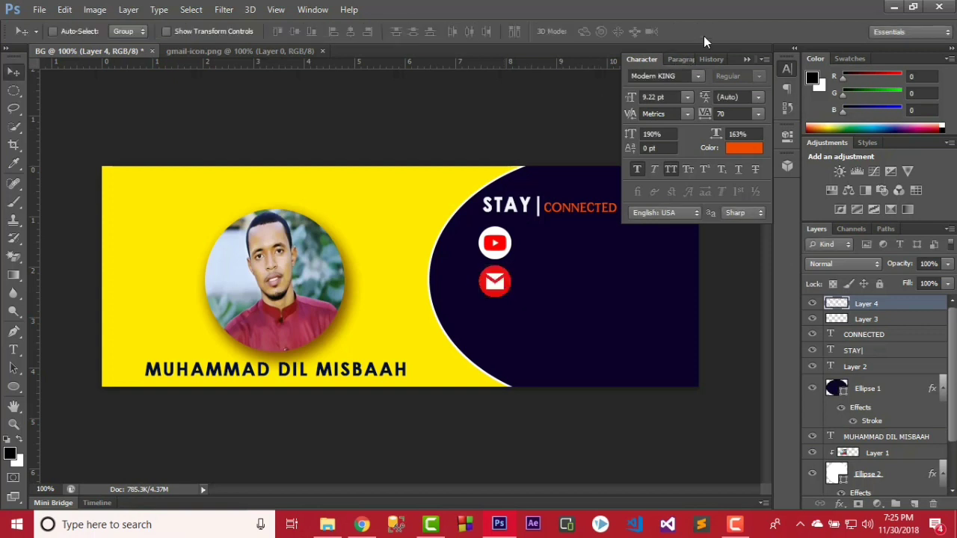
key("Down")
key("Right")
Open snapchat-vector-logo.png and drop the logo onto the cover.
left_click(39, 9)
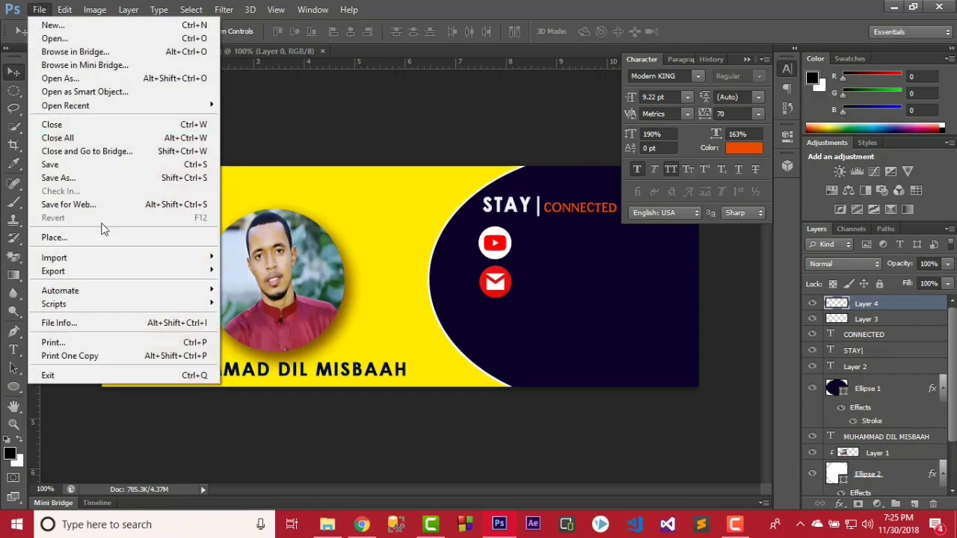
left_click(71, 38)
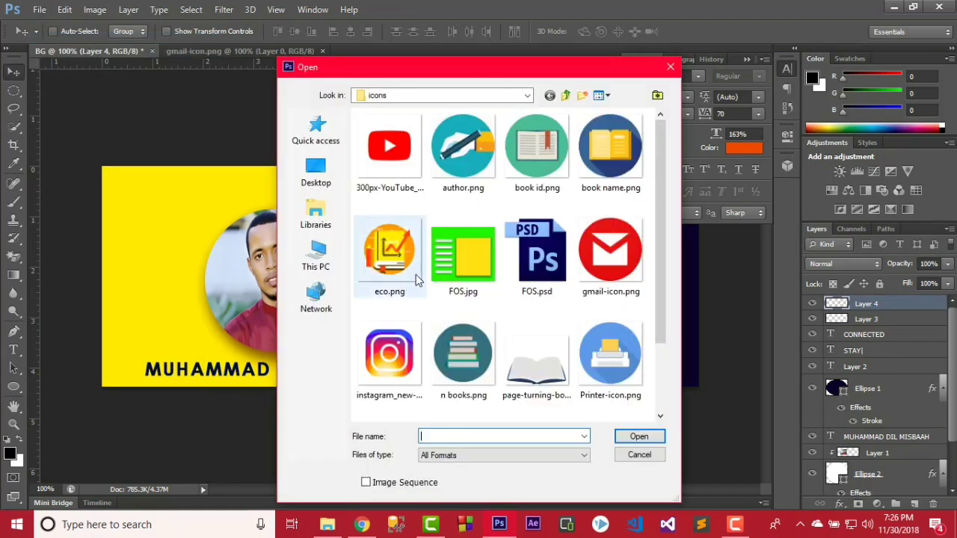
scroll(662, 224, "down", 2)
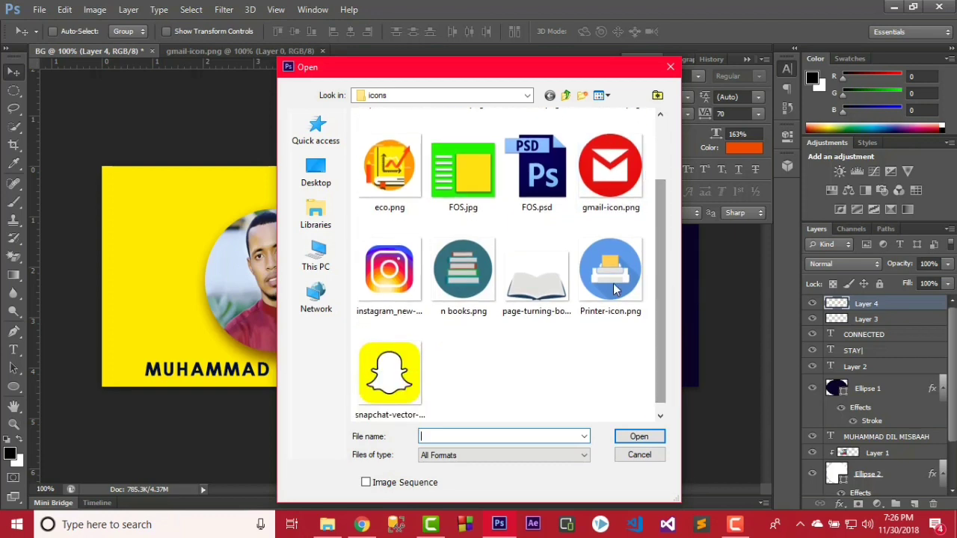
left_click(383, 385)
double_click(383, 385)
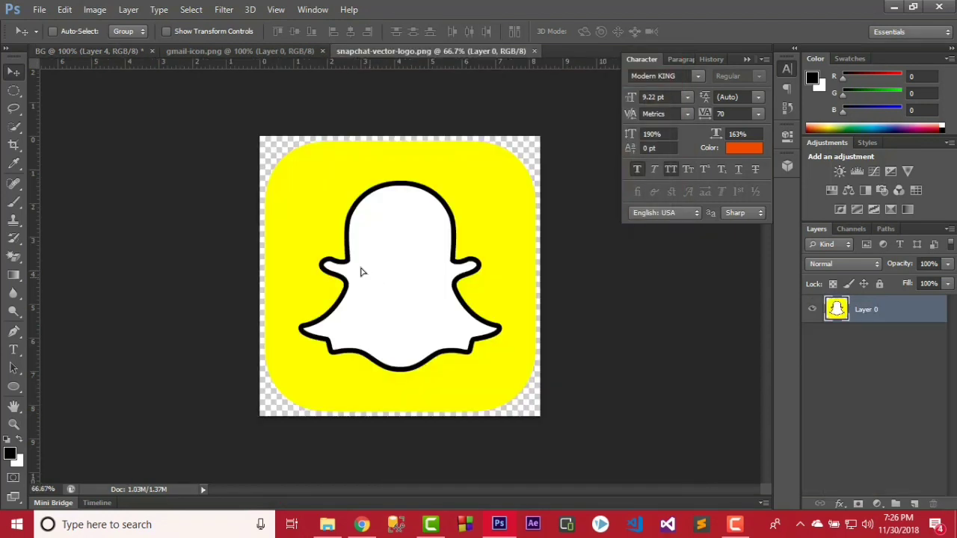
left_click_drag(363, 271, 366, 199)
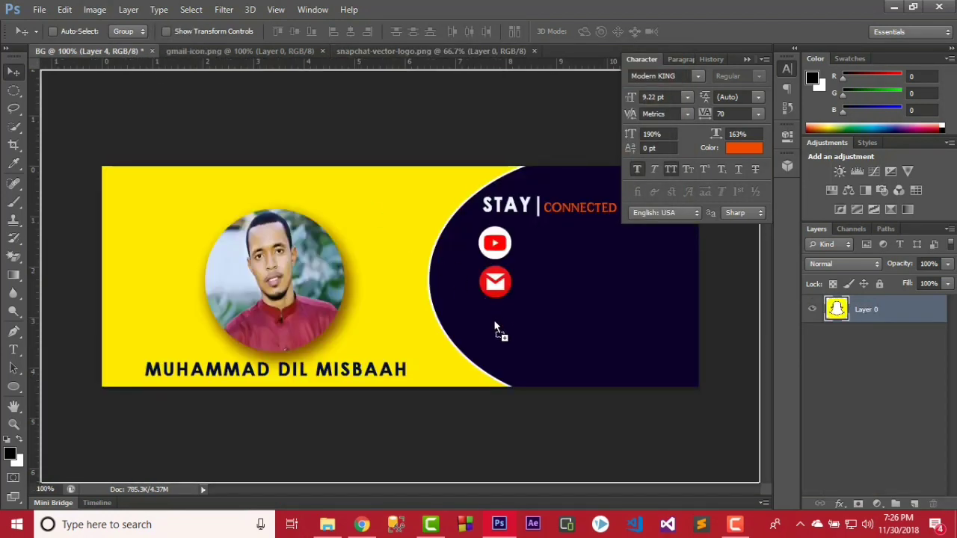
left_click_drag(494, 324, 378, 236)
Scale the Snapchat logo to about 7.5% and place it beneath the Gmail icon.
key("ctrl+t")
left_click_drag(632, 445, 509, 306)
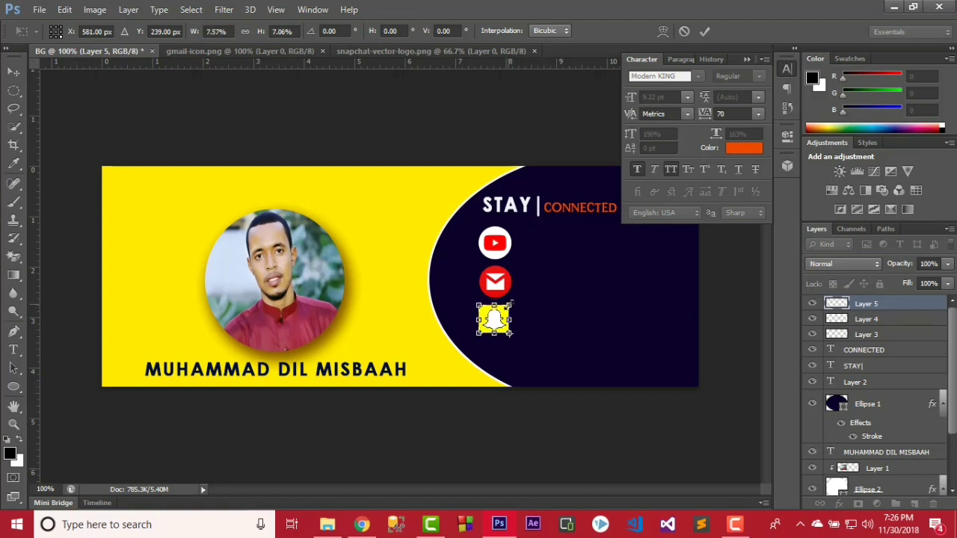
left_click(704, 31)
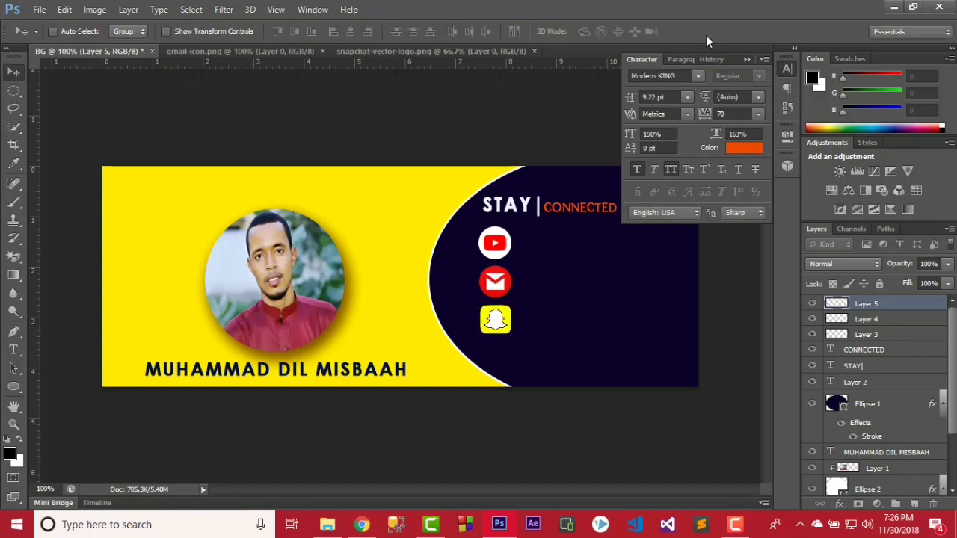
key("Down")
key("Down")
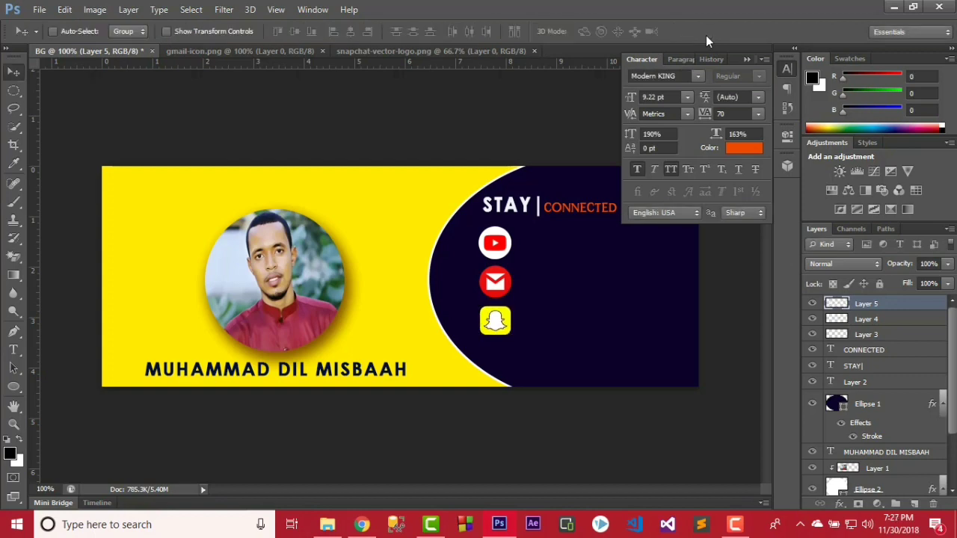
Open the instagram_new image and drag it into the cover document.
left_click(39, 9)
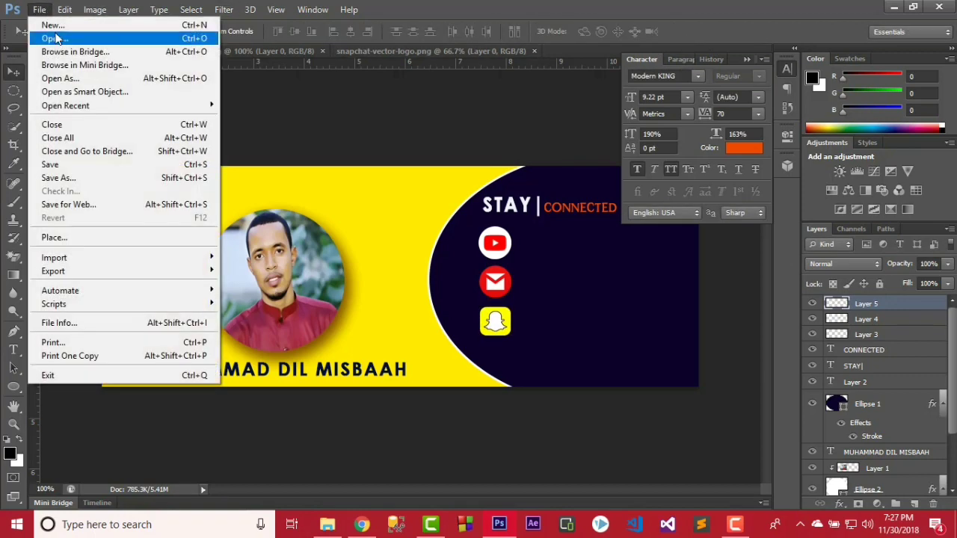
left_click(57, 36)
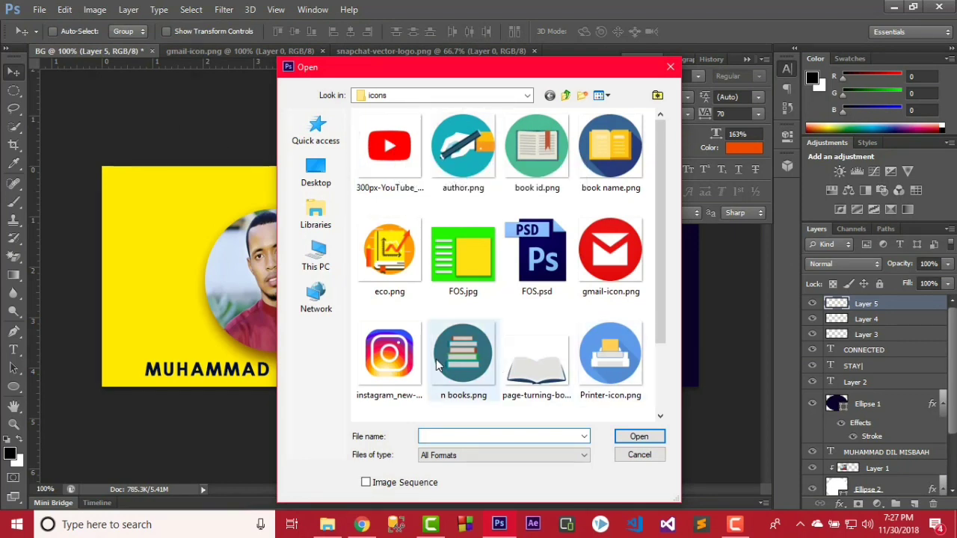
double_click(409, 353)
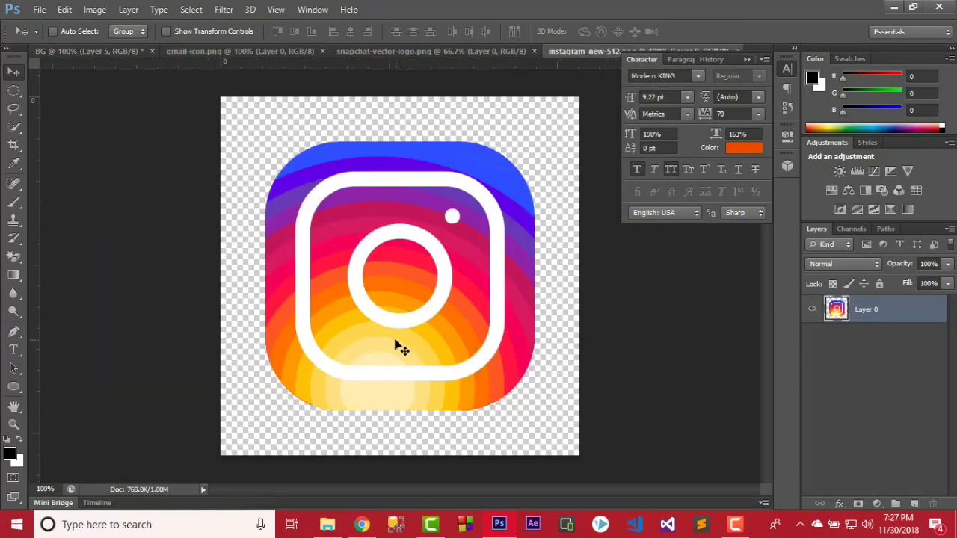
left_click_drag(401, 349, 431, 280)
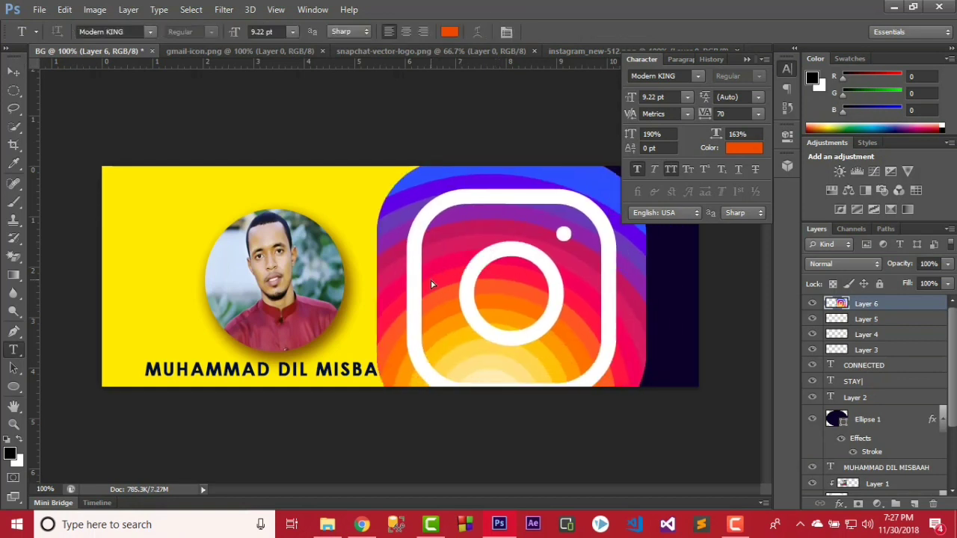
Scale the Instagram logo to 10.42% and move it just below the Snapchat icon.
key("ctrl+t")
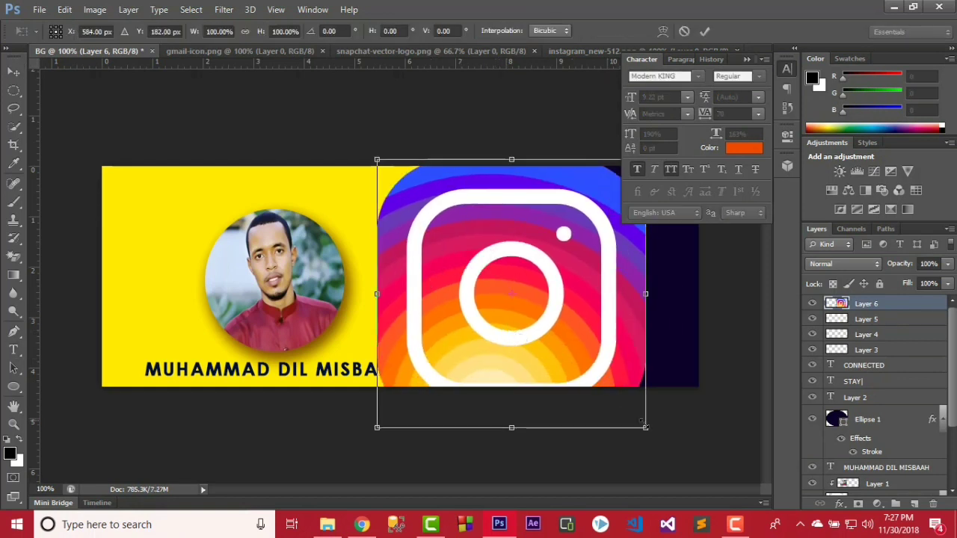
left_click_drag(644, 425, 494, 341)
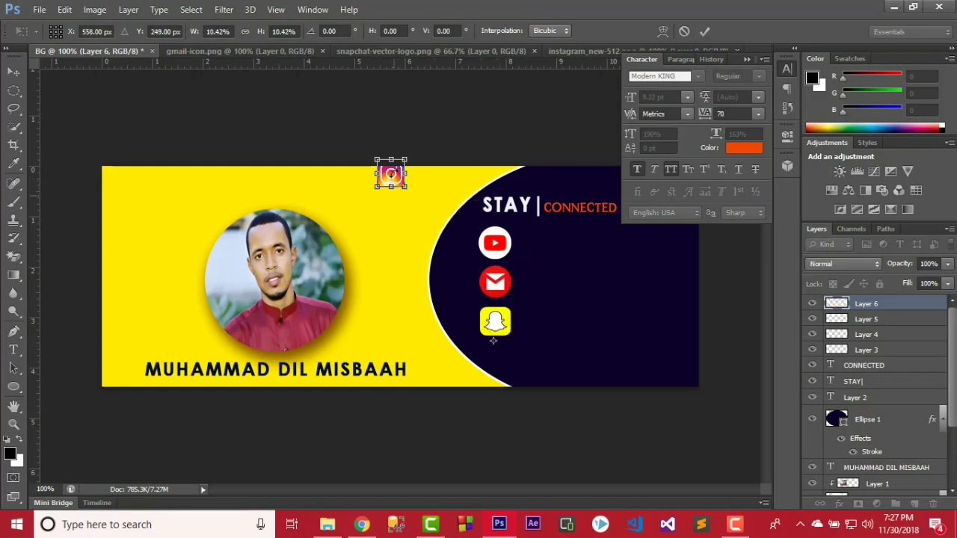
left_click_drag(391, 173, 497, 356)
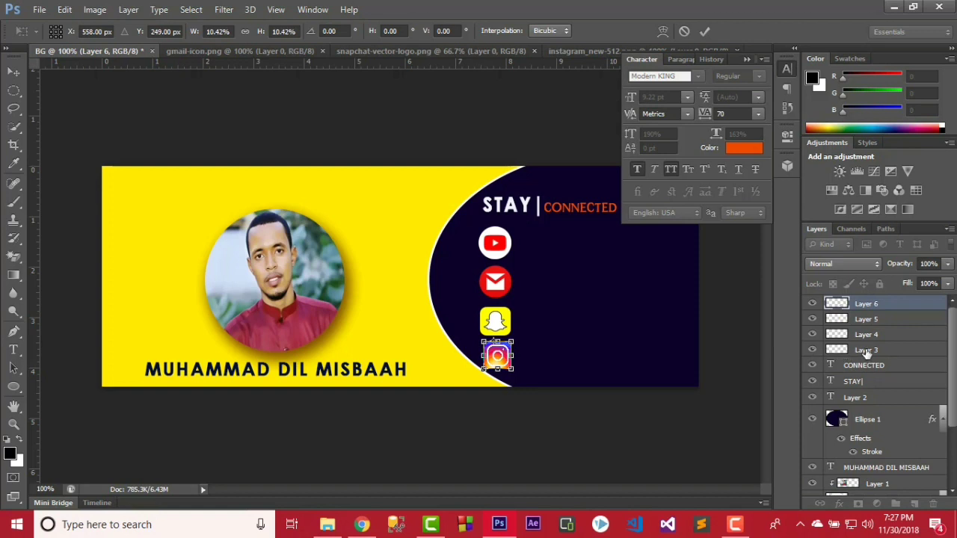
Commit the current transform and nudge the four social icons (Layers 3–6) up together.
left_click(708, 29)
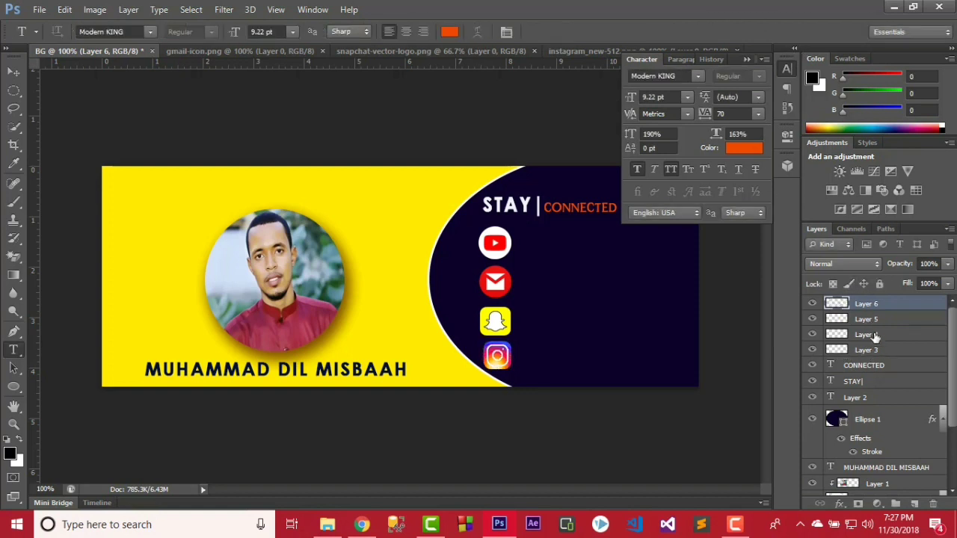
left_click(877, 352, "shift")
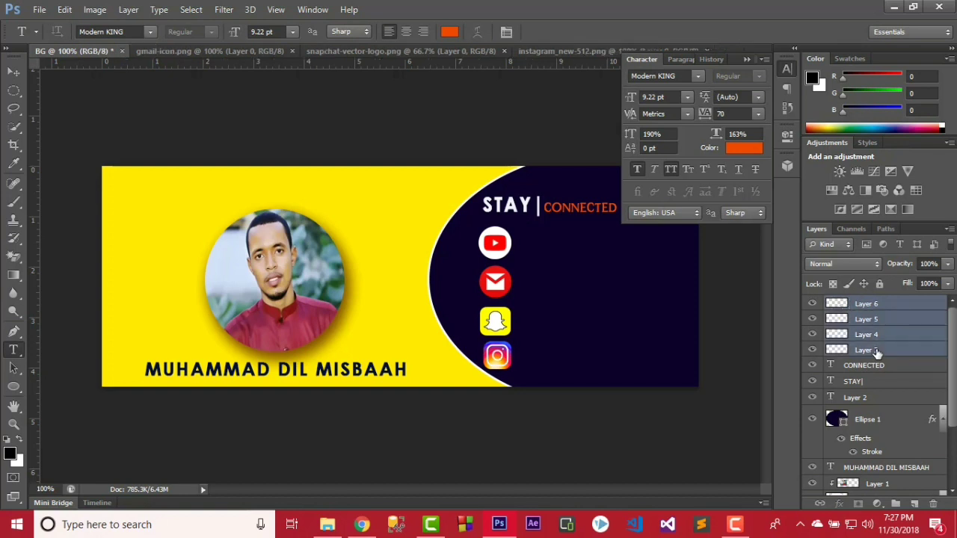
left_click(15, 71)
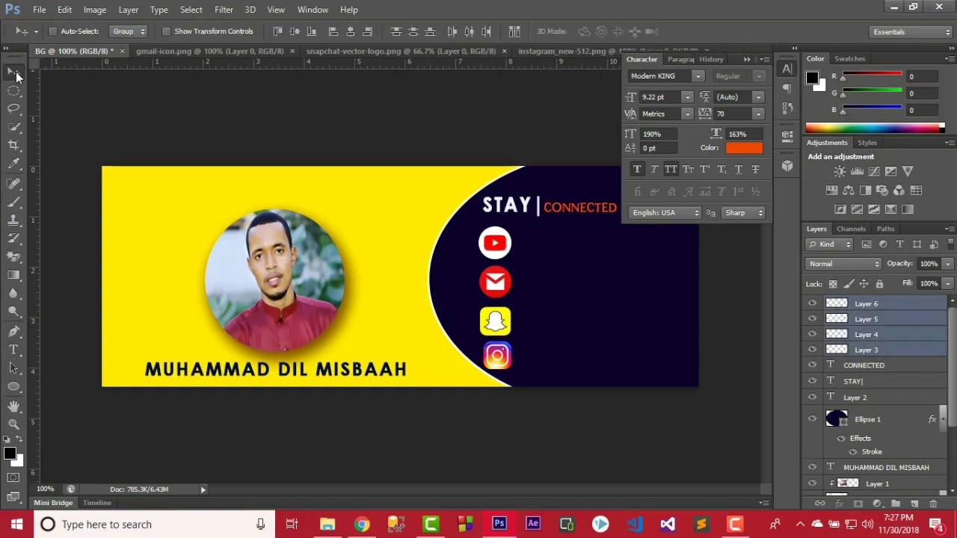
key("Up")
key("Up")
key("Up")
key("Up")
key("Up")
key("Up")
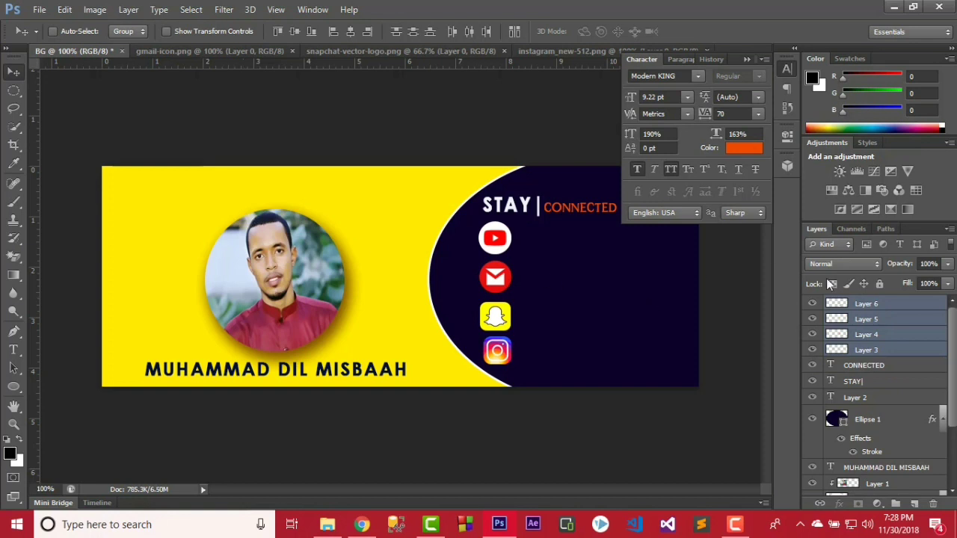
Enlarge the Instagram icon to 107.5% and nudge it slightly left and down.
left_click(850, 302)
key("ctrl+t")
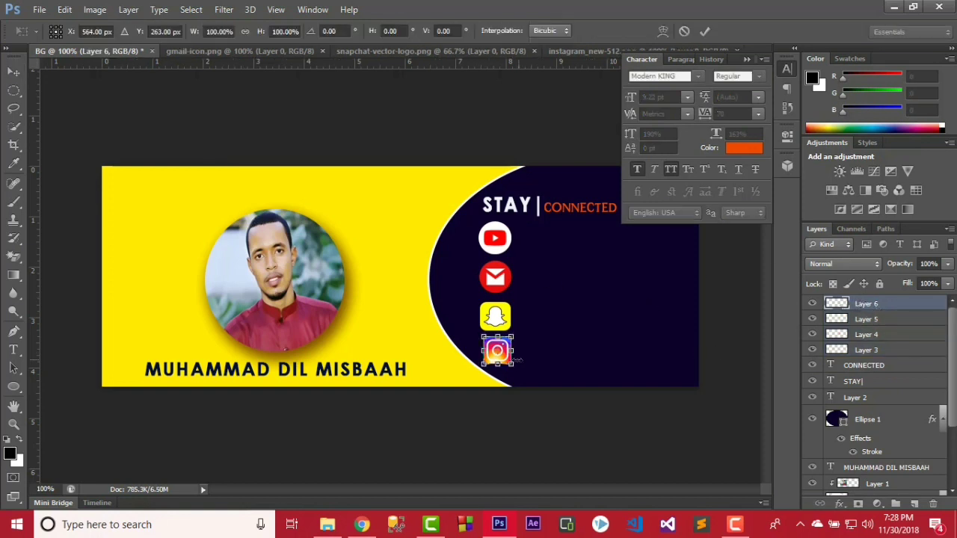
left_click_drag(518, 362, 514, 367)
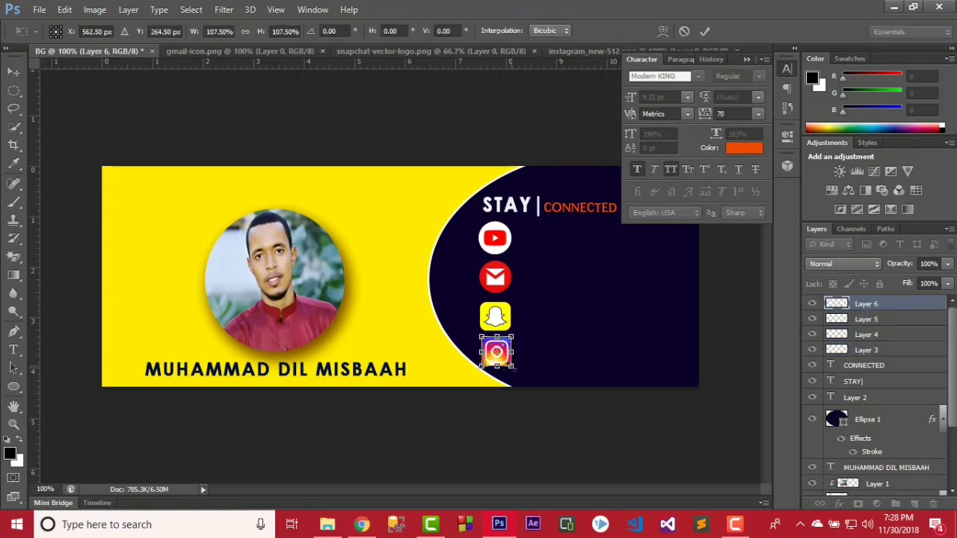
key("Left")
key("Left")
key("Down")
key("Down")
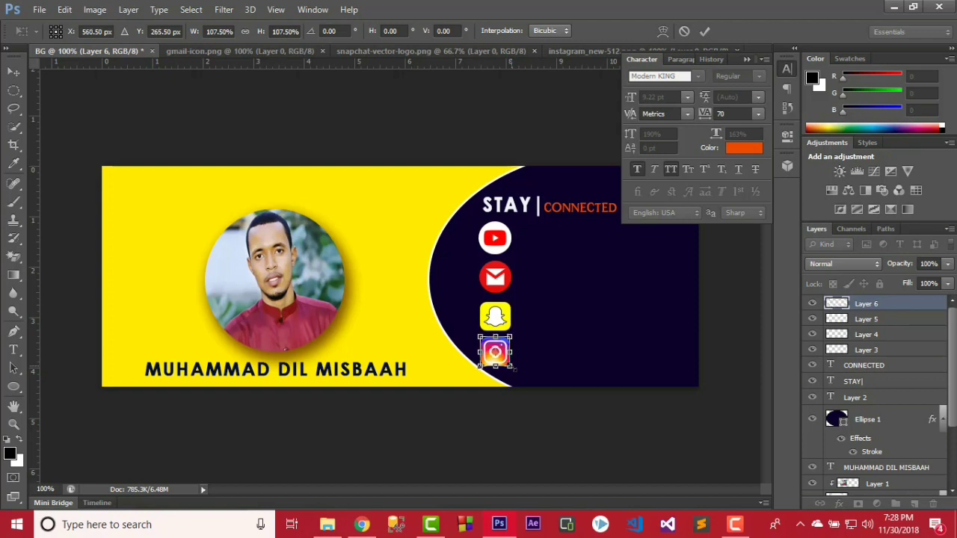
left_click(701, 35)
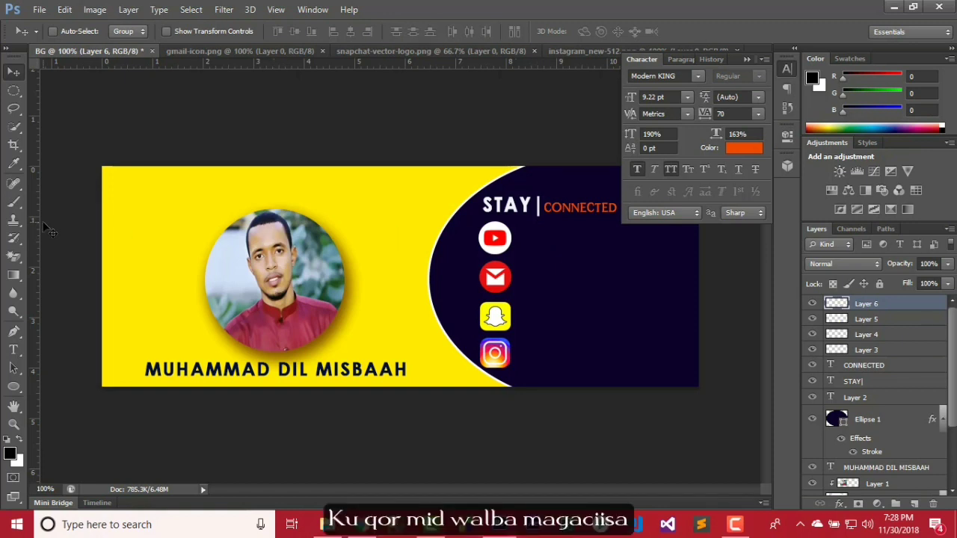
Type 'AQOON DOON CHANNEL' as a new text line beside the YouTube icon.
left_click(15, 351)
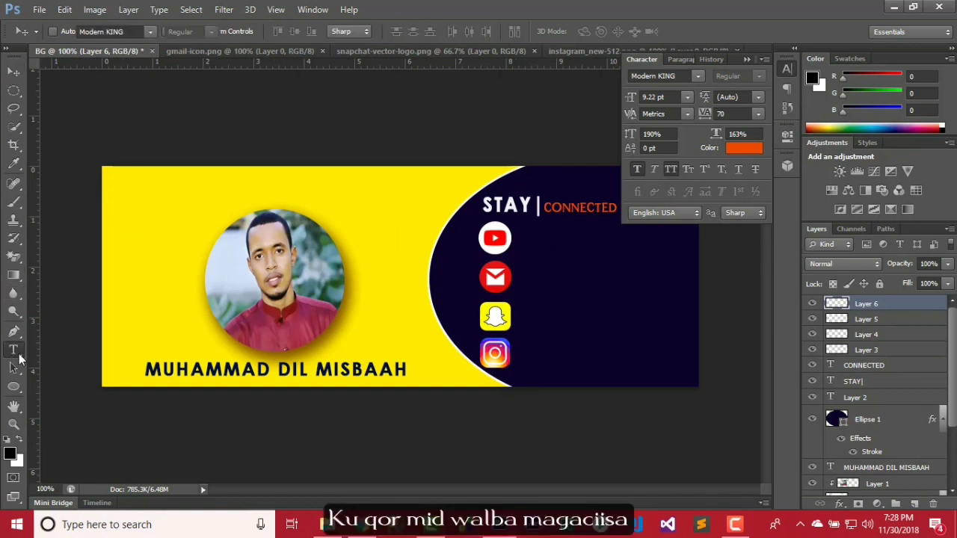
left_click(522, 236)
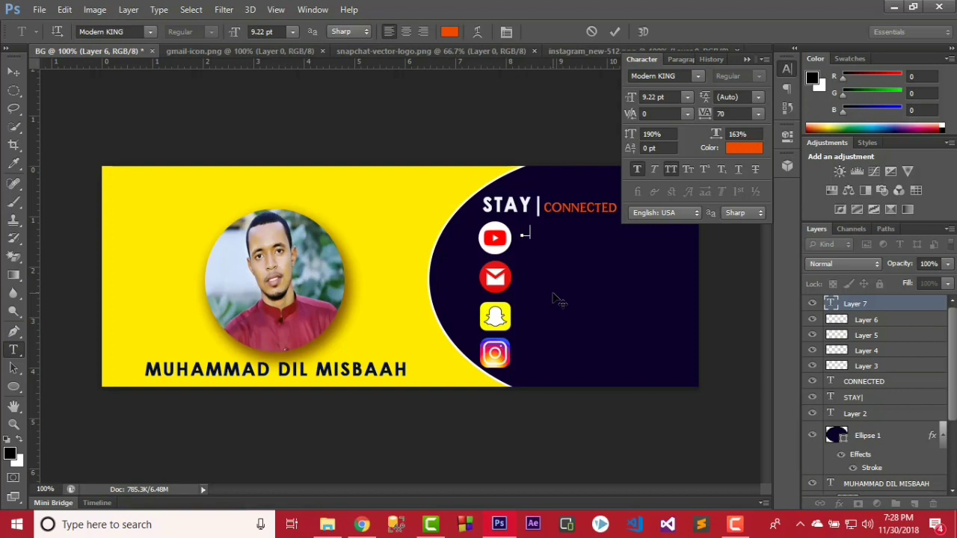
type("AQOON DOON CHANNEL")
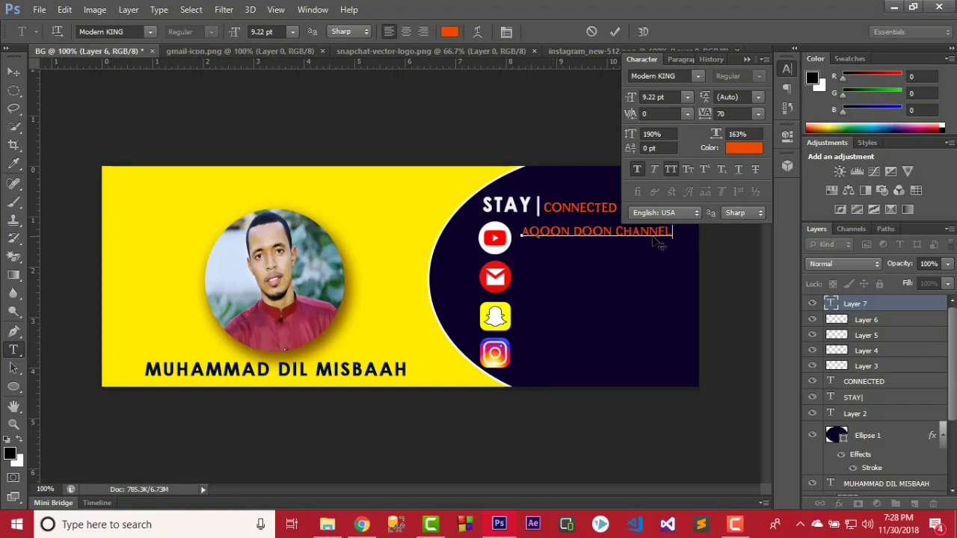
Make the channel-name text 7.22 pt in near-white f3f2f1 and commit it.
key("ctrl+a")
key("ctrl+shift+comma")
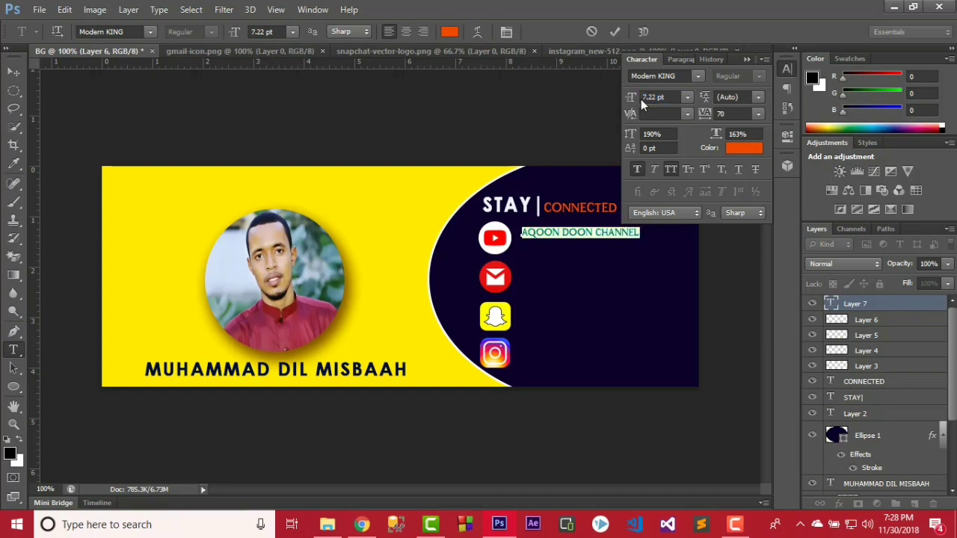
left_click(743, 149)
left_click_drag(428, 168, 293, 134)
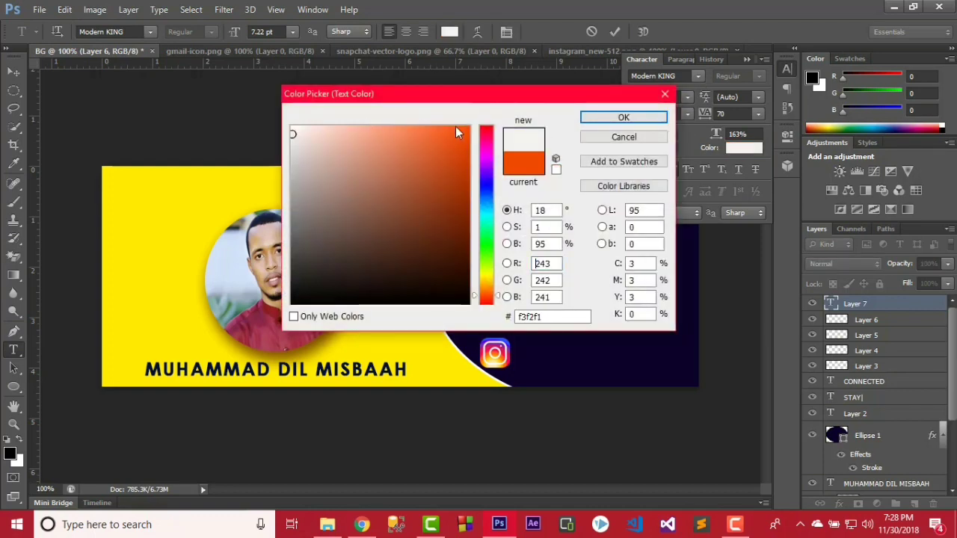
left_click(622, 118)
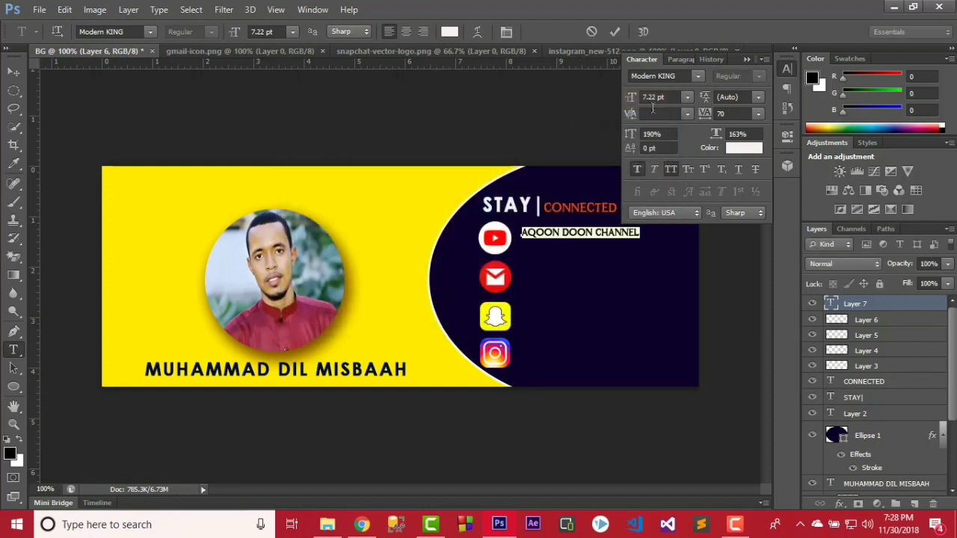
left_click(615, 32)
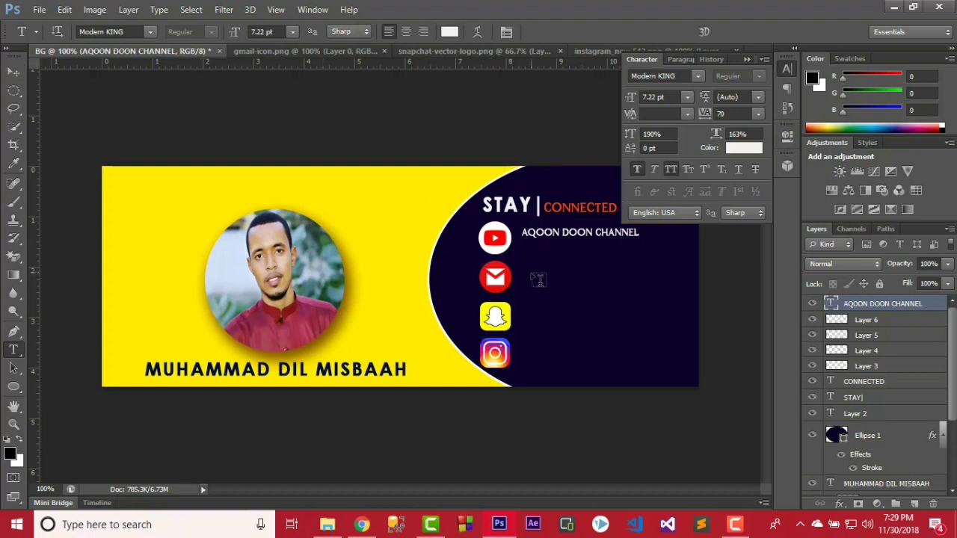
left_click(14, 71)
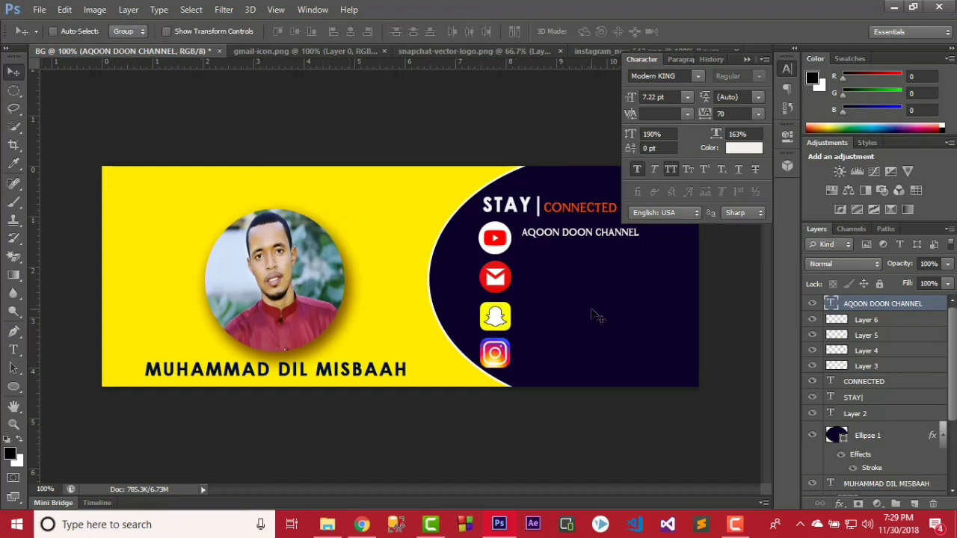
Lower the channel name slightly, then add the contact e-mail beside the Gmail icon and nudge it down.
key("Down")
key("Down")
key("Down")
key("Down")
key("Down")
key("Down")
key("Down")
key("Down")
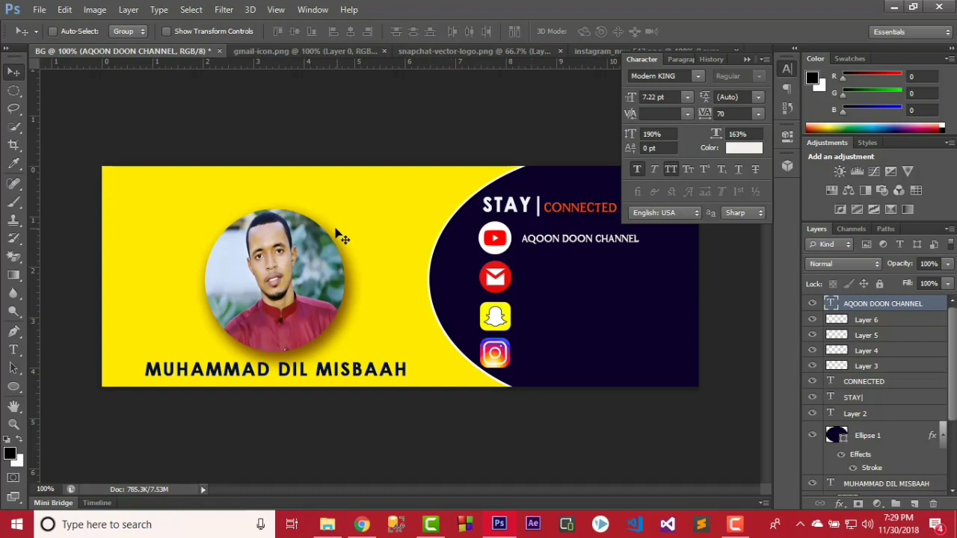
left_click(14, 349)
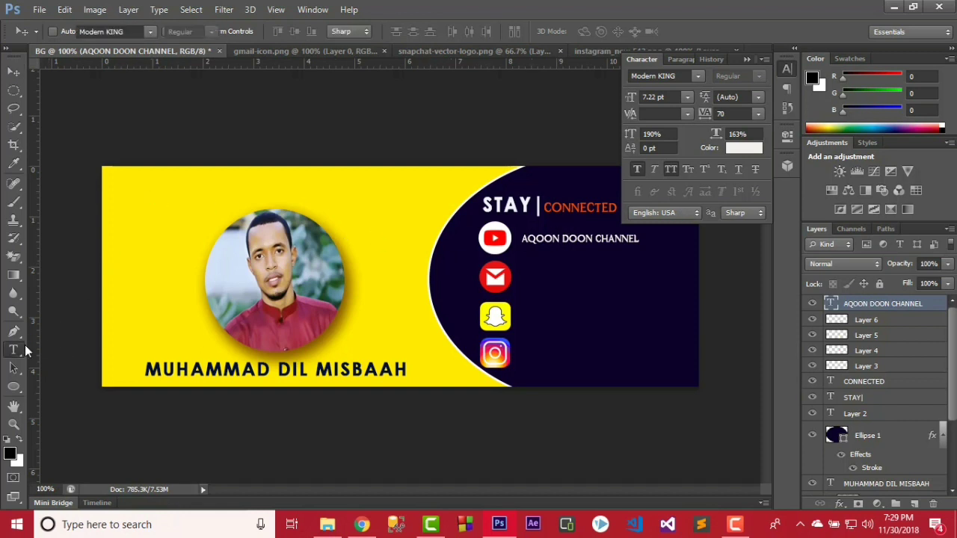
left_click(529, 277)
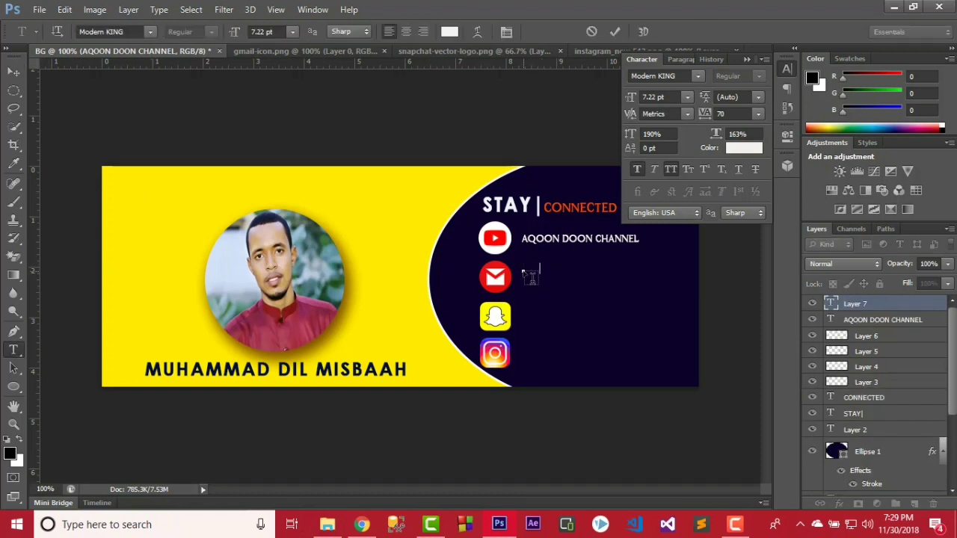
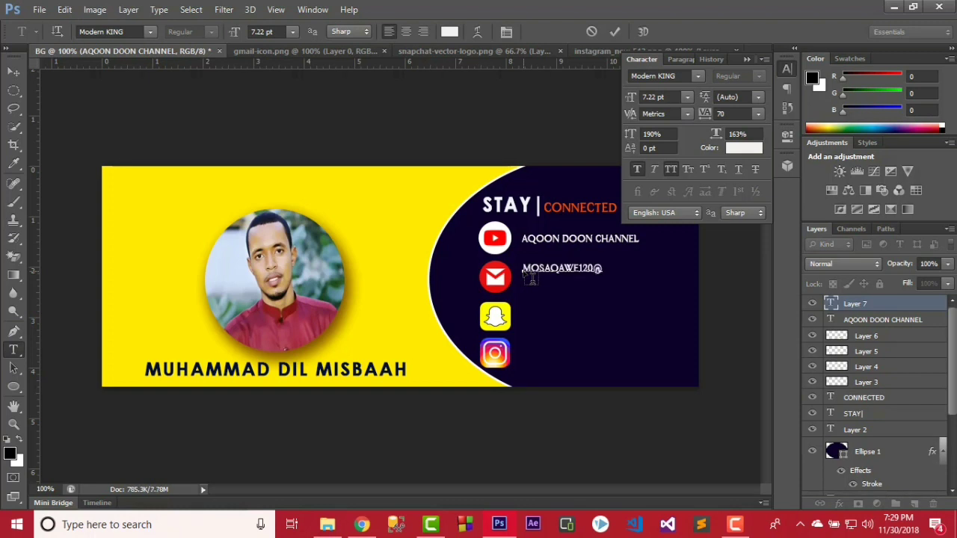
left_click(613, 33)
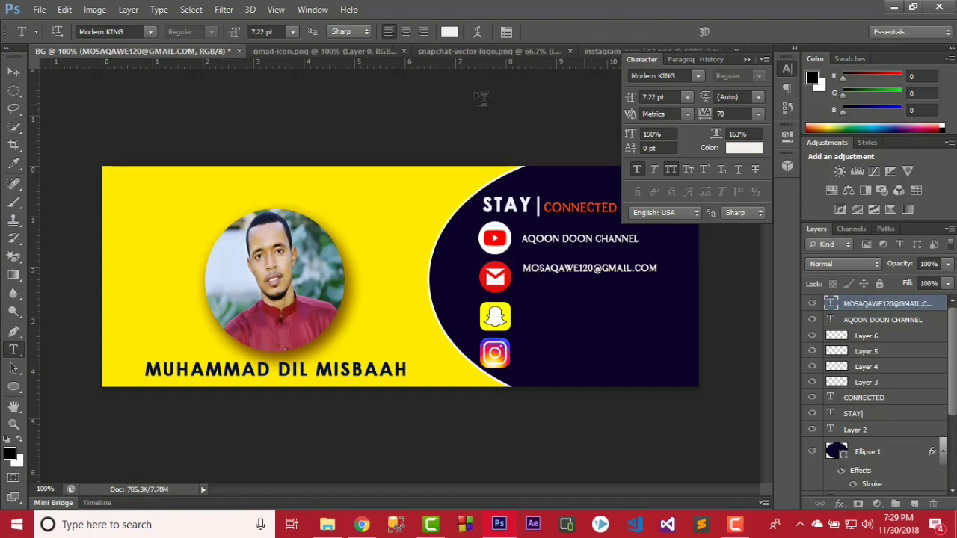
left_click(19, 71)
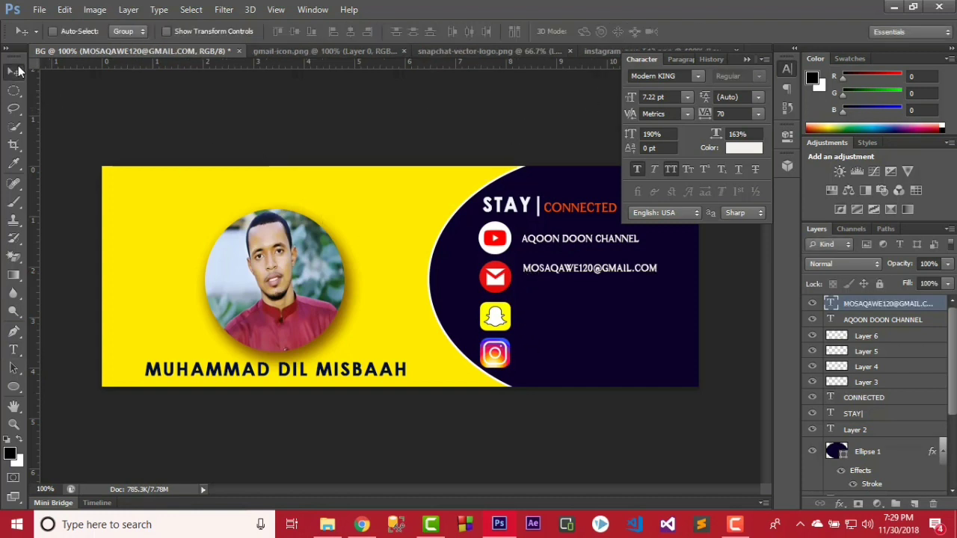
key("Down")
key("Down")
key("Down")
key("Down")
key("Down")
key("Down")
key("Down")
key("Down")
key("Down")
key("Down")
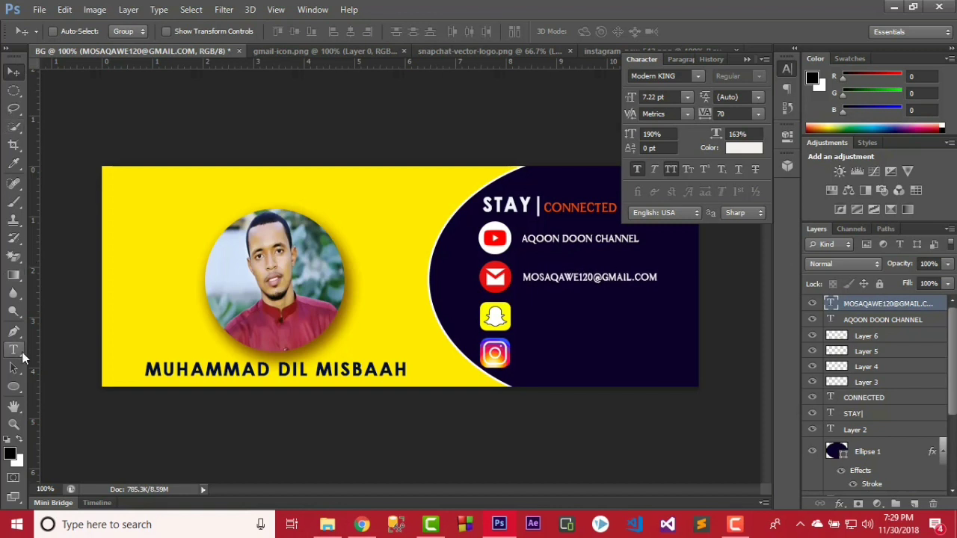
Add the Snapchat username beside the Snapchat icon and nudge it down into line.
left_click(13, 350)
left_click(525, 317)
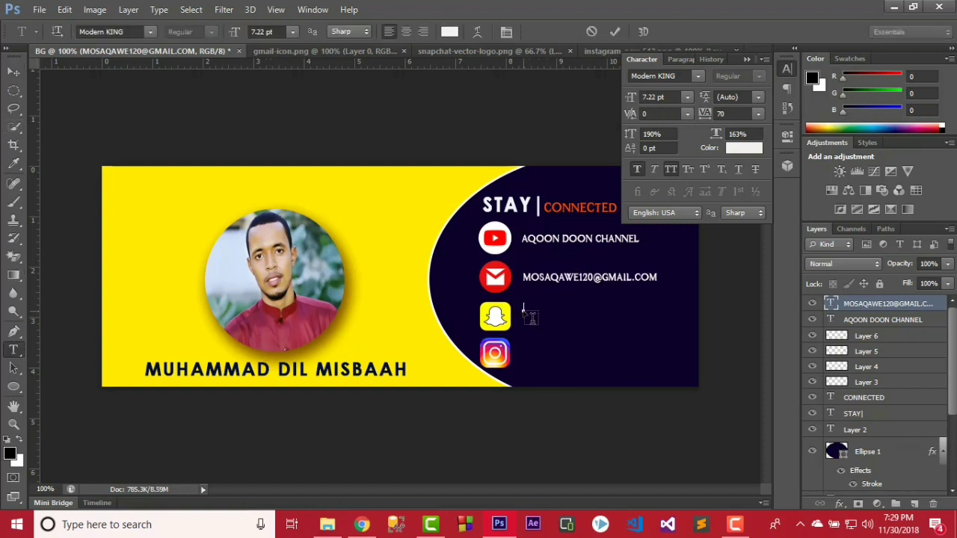
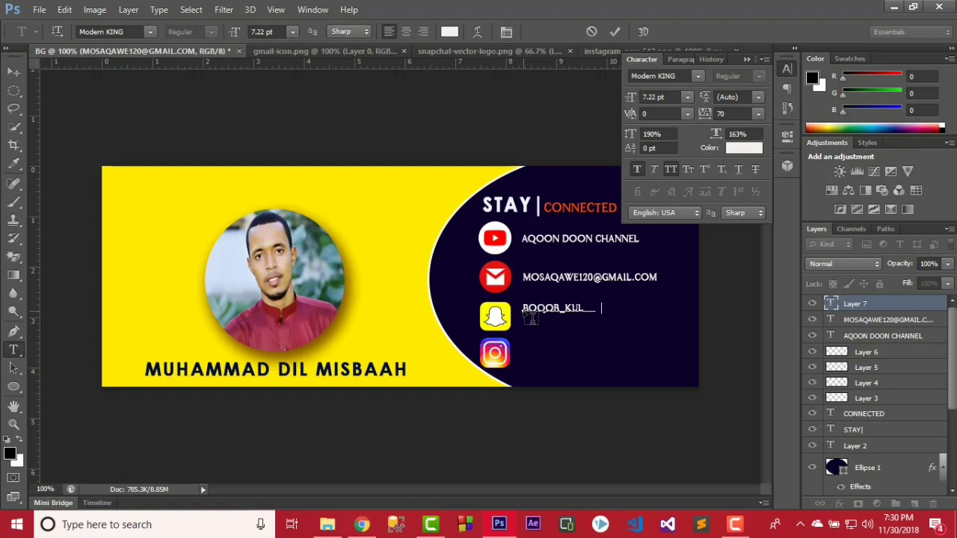
left_click(614, 32)
left_click(10, 75)
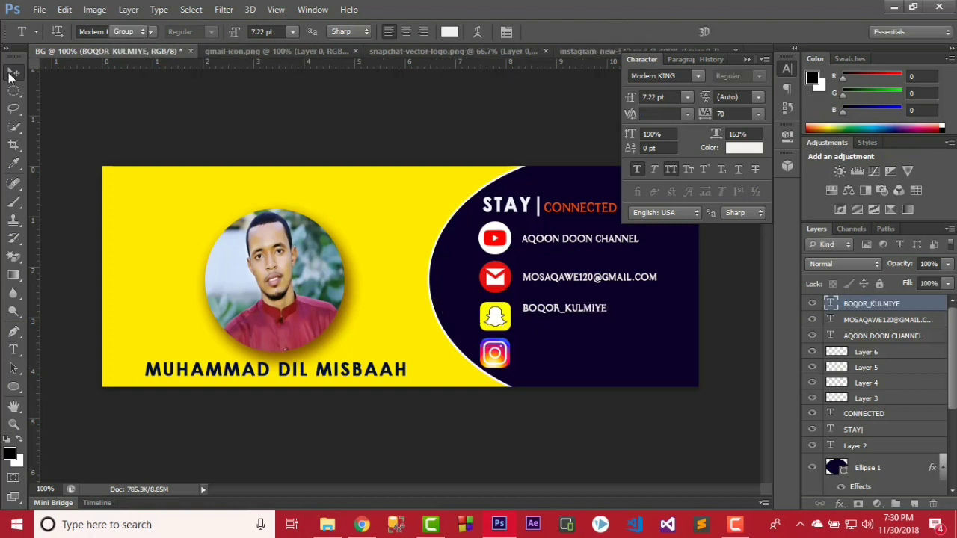
key("Down")
key("Down")
key("Down")
key("Down")
key("Down")
key("Down")
key("Down")
key("Down")
key("Down")
key("Down")
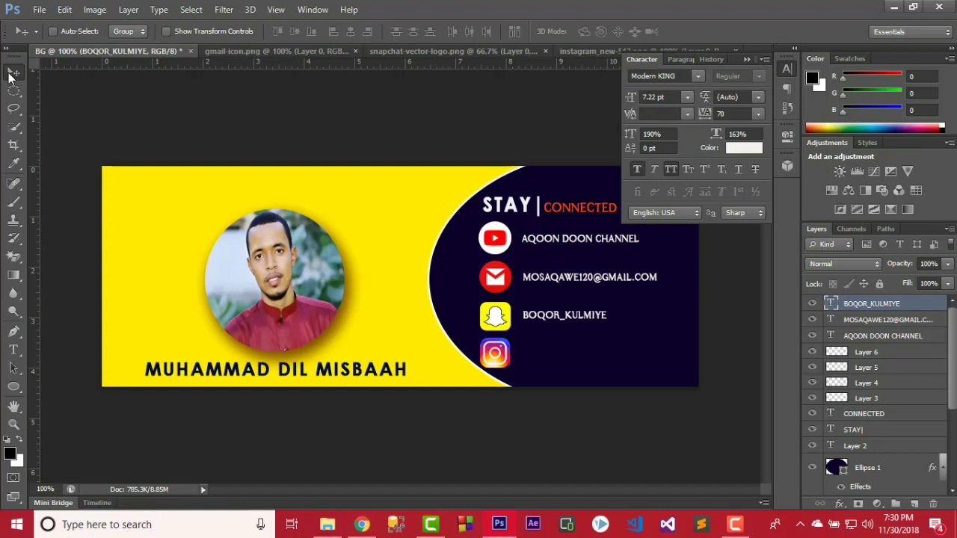
key("Down")
key("Down")
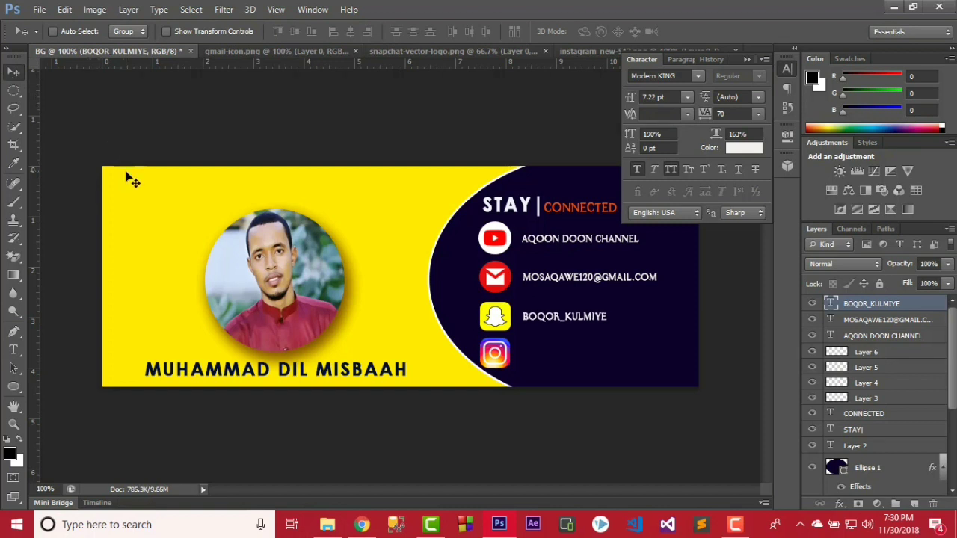
Add the Instagram handle beside the Instagram icon and nudge it down to align.
left_click(13, 350)
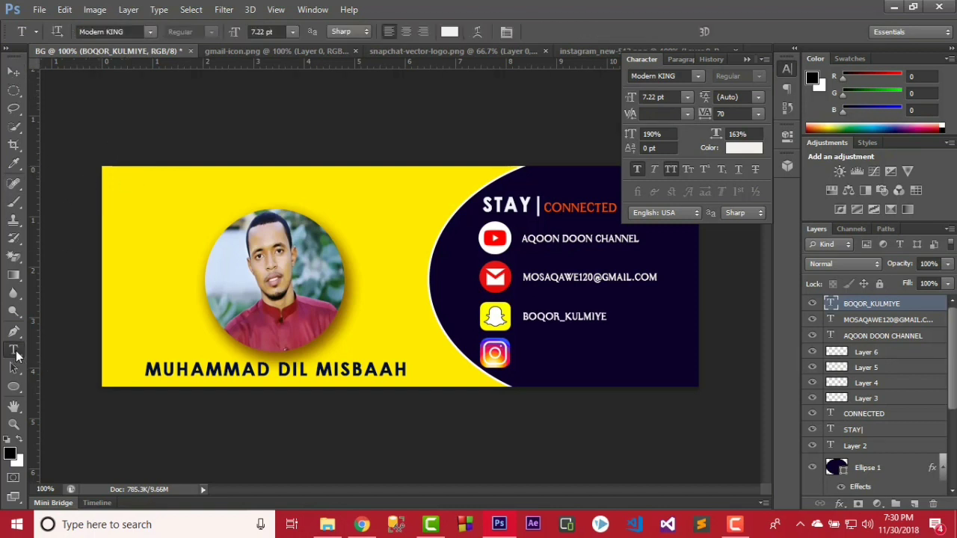
left_click(529, 358)
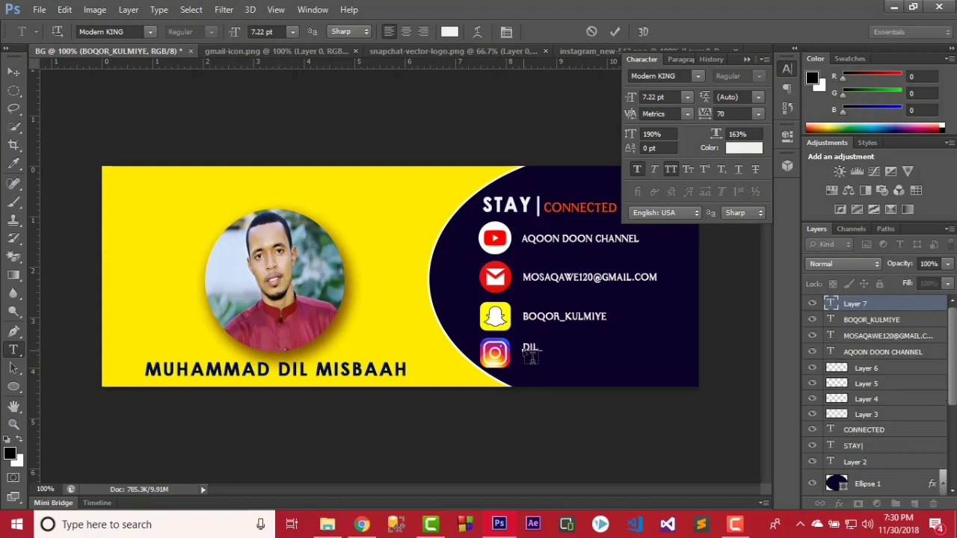
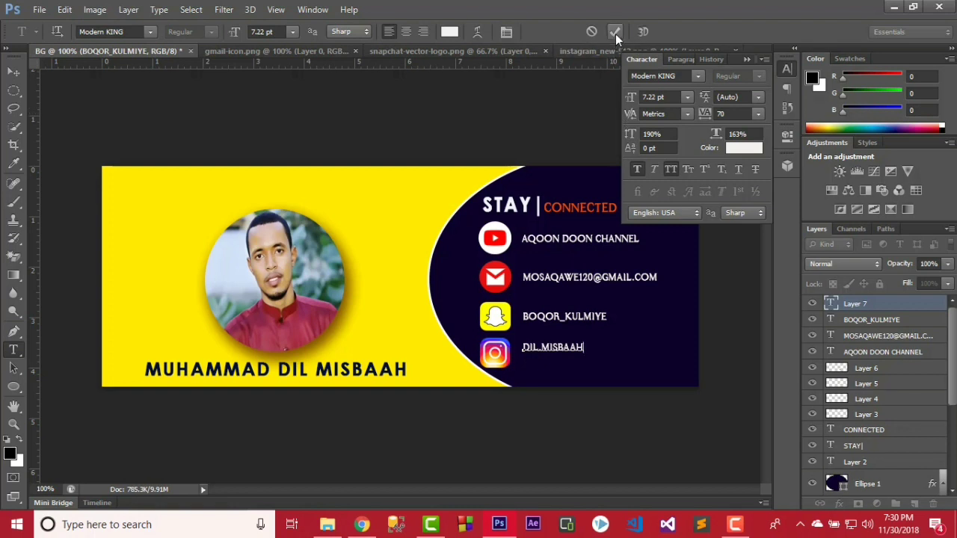
left_click(615, 31)
left_click(11, 73)
key("Down")
key("Down")
key("Down")
key("Down")
key("Down")
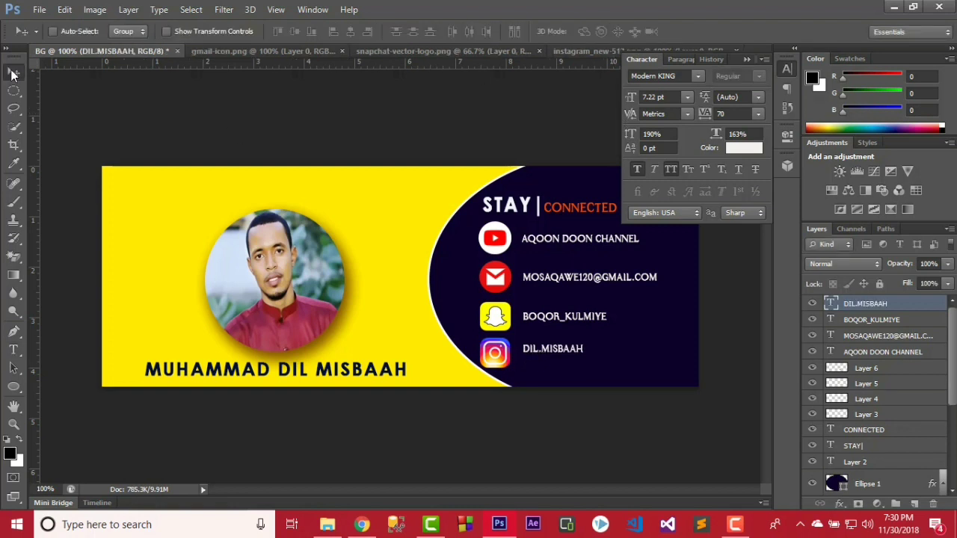
key("Down")
key("Down")
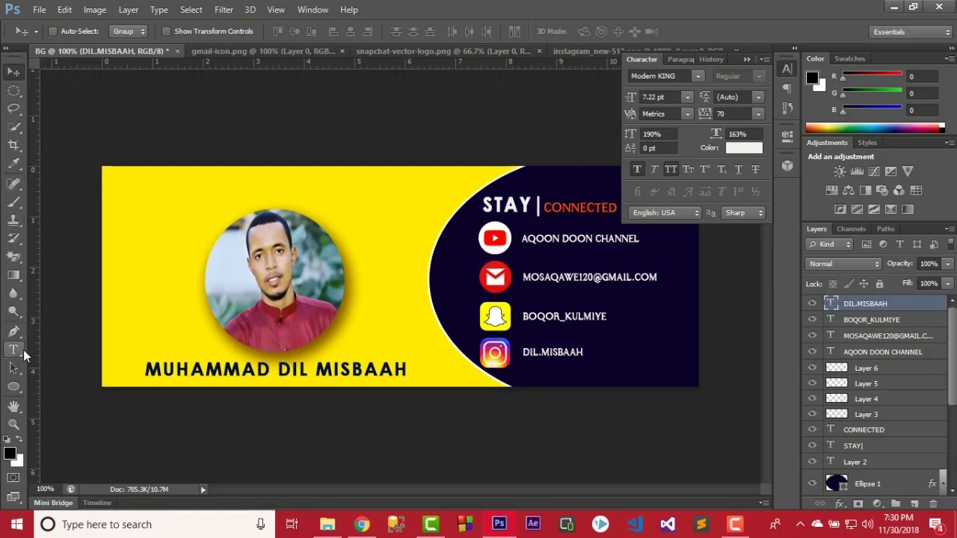
Type the designer credit line below the Instagram handle and set it in ChopinScript.
left_click(15, 350)
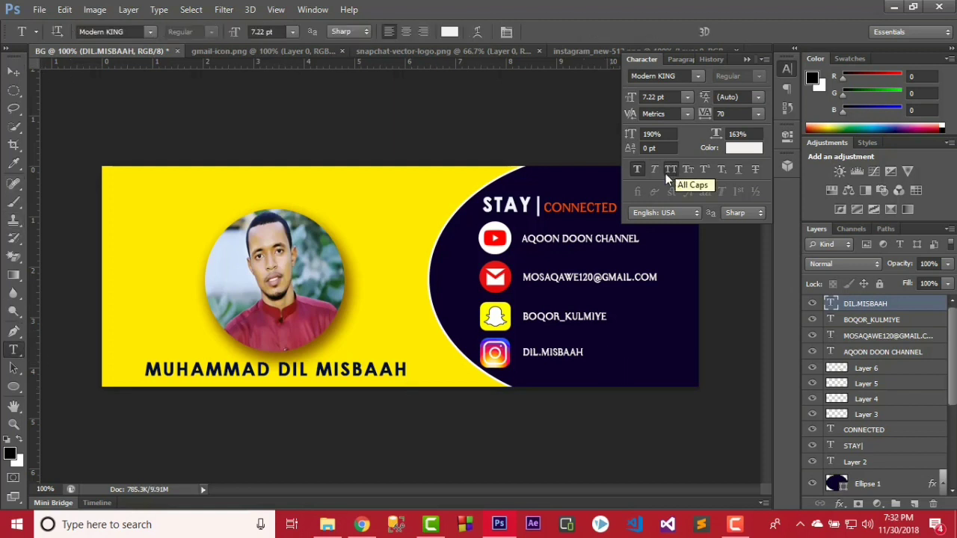
left_click(579, 373)
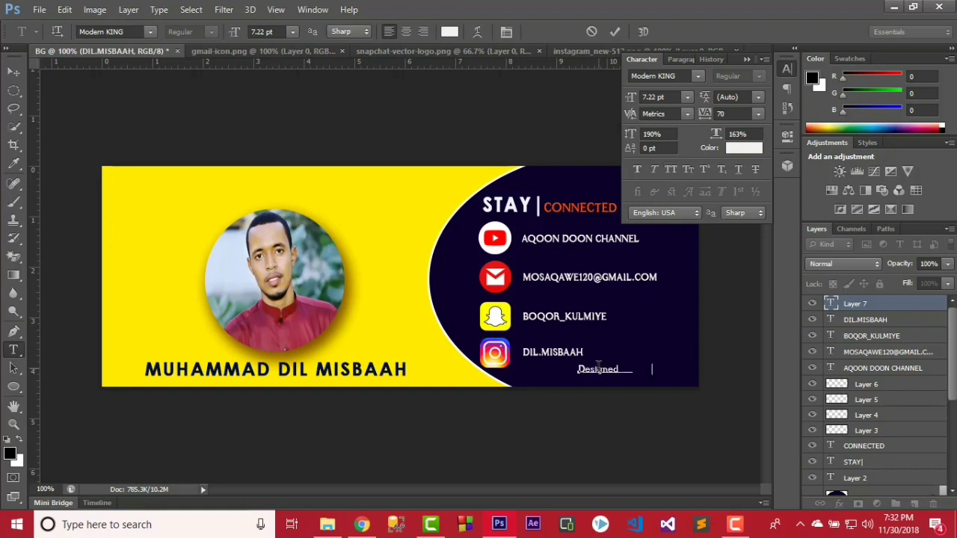
type("By Mosaqawe")
key("ctrl+a")
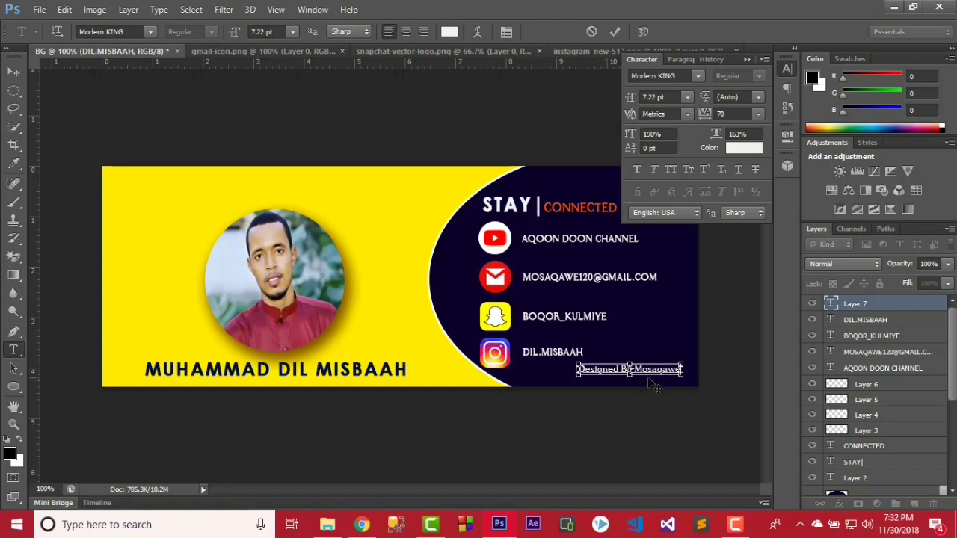
left_click(694, 80)
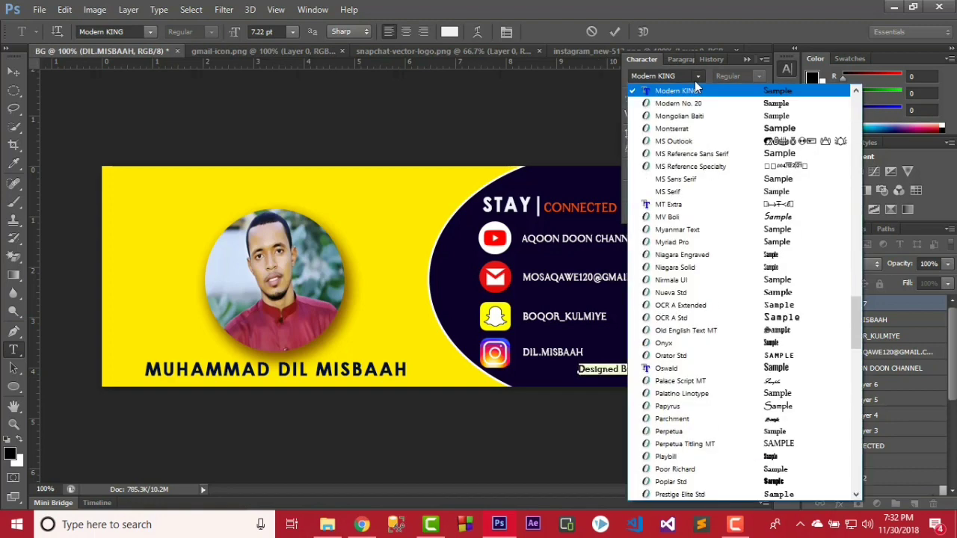
left_click(677, 74)
type("ChopinScript")
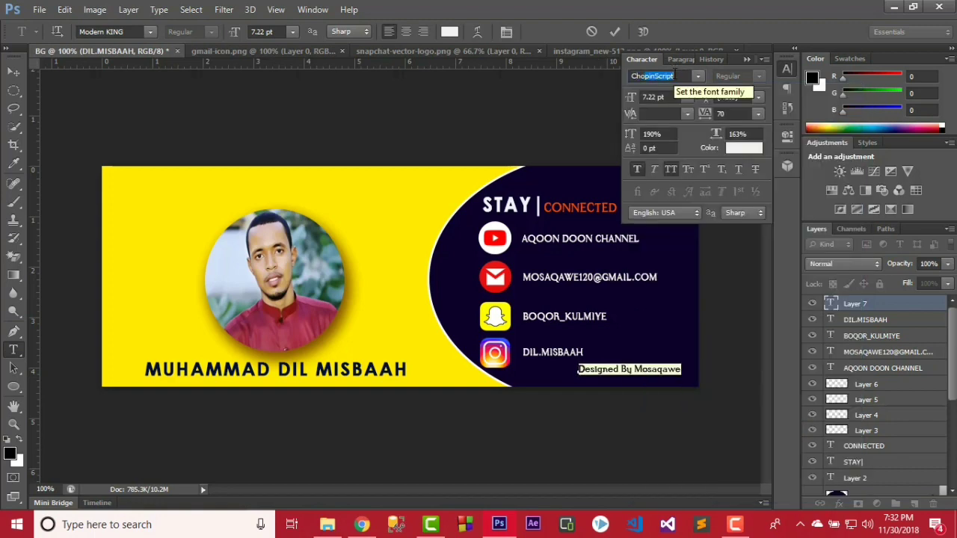
left_click(697, 77)
left_click(689, 93)
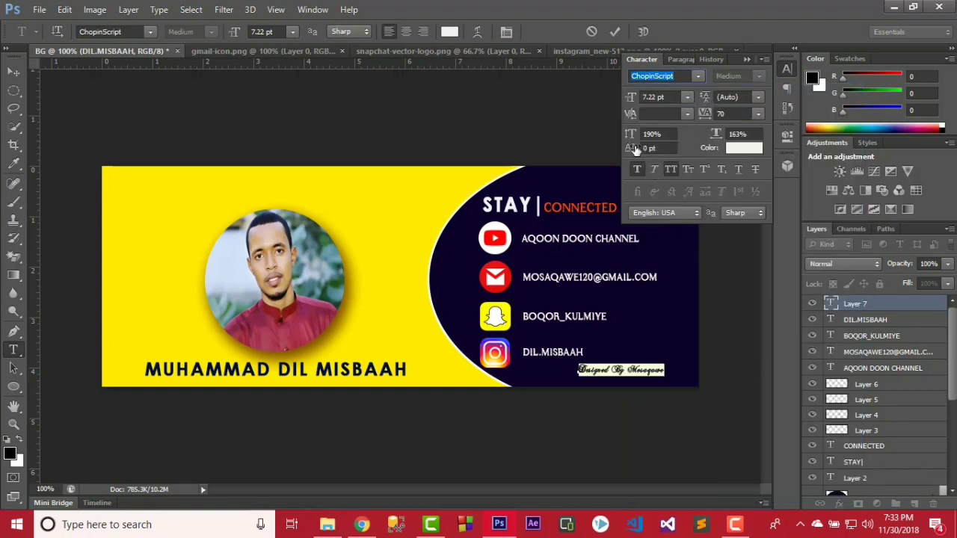
Scale the credit text to 334% vertical and 217% horizontal.
left_click(658, 134)
type("244")
key("Return")
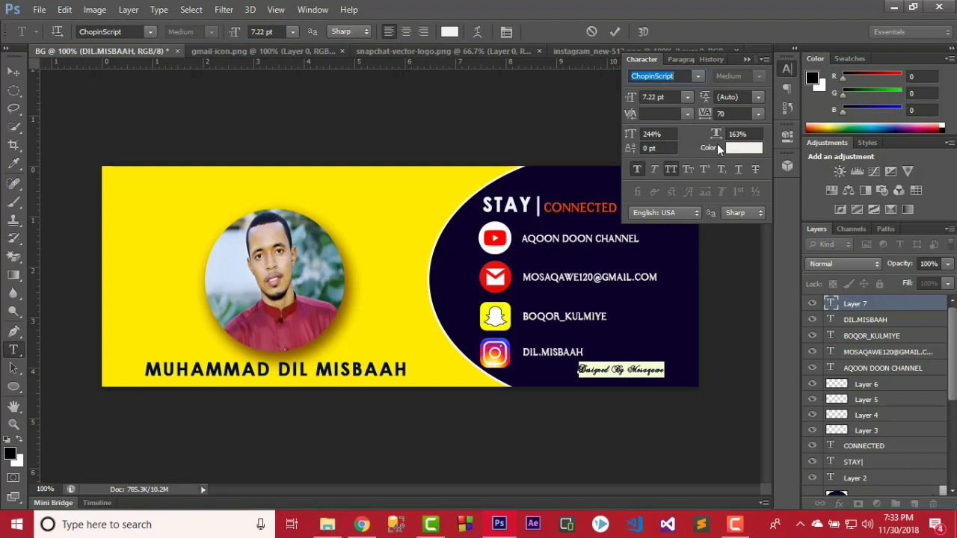
left_click(727, 136)
type("209")
key("Return")
left_click(723, 139)
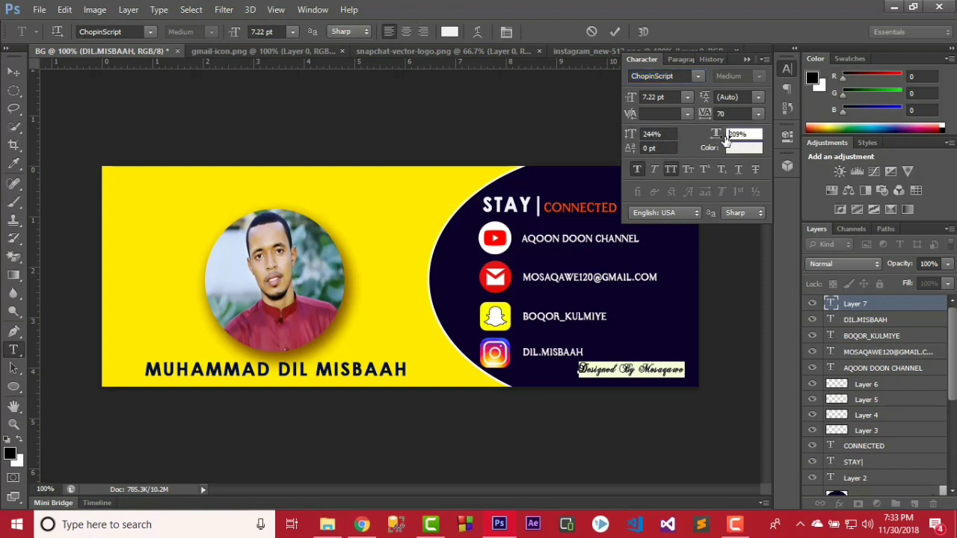
type("217")
key("Return")
left_click(654, 133)
type("298")
key("Return")
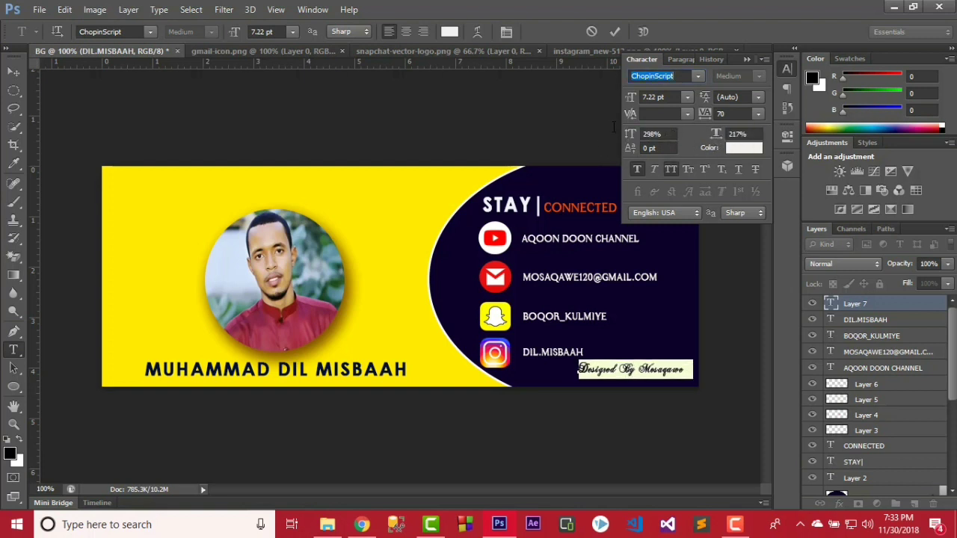
left_click(652, 134)
type("334")
key("Return")
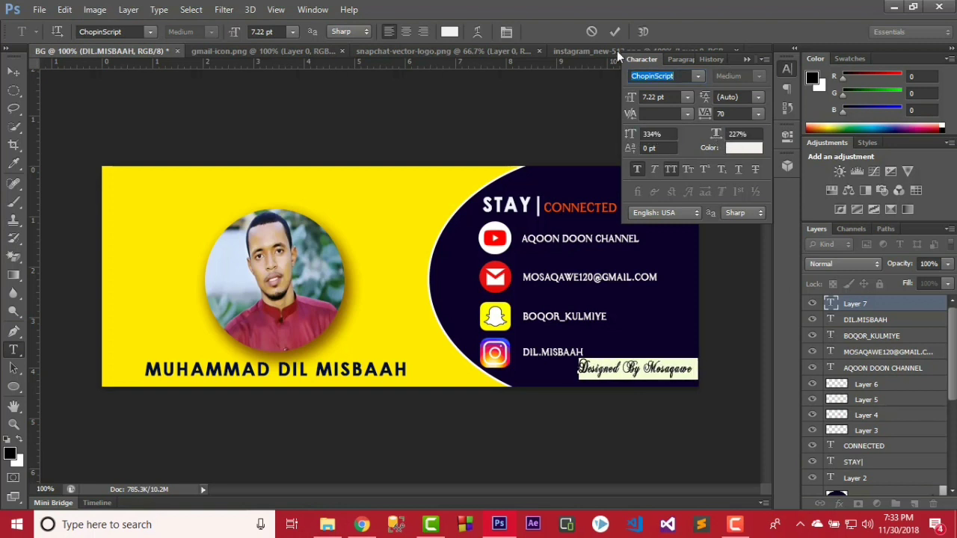
Commit the credit text and nudge it down-left into the bottom-right corner.
left_click(614, 32)
left_click(14, 71)
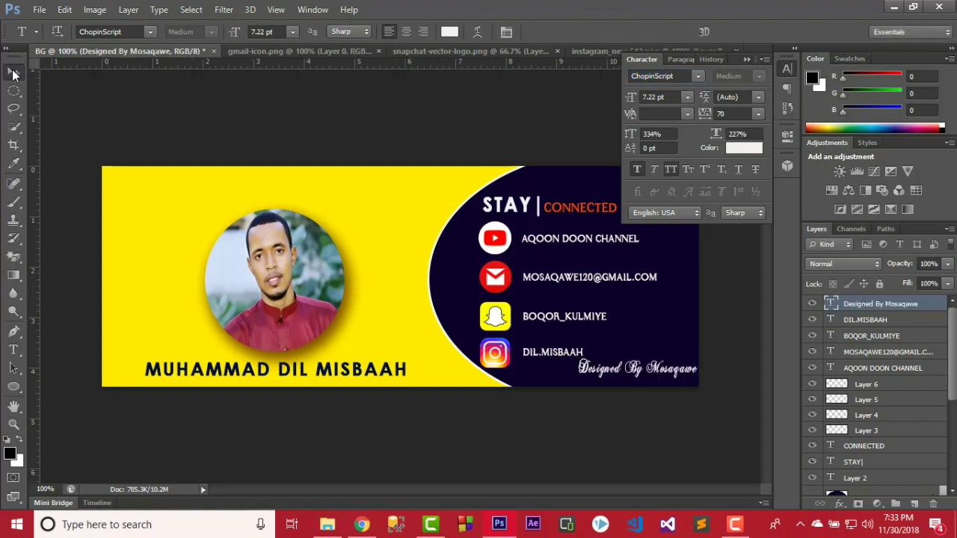
left_click_drag(603, 387, 598, 391)
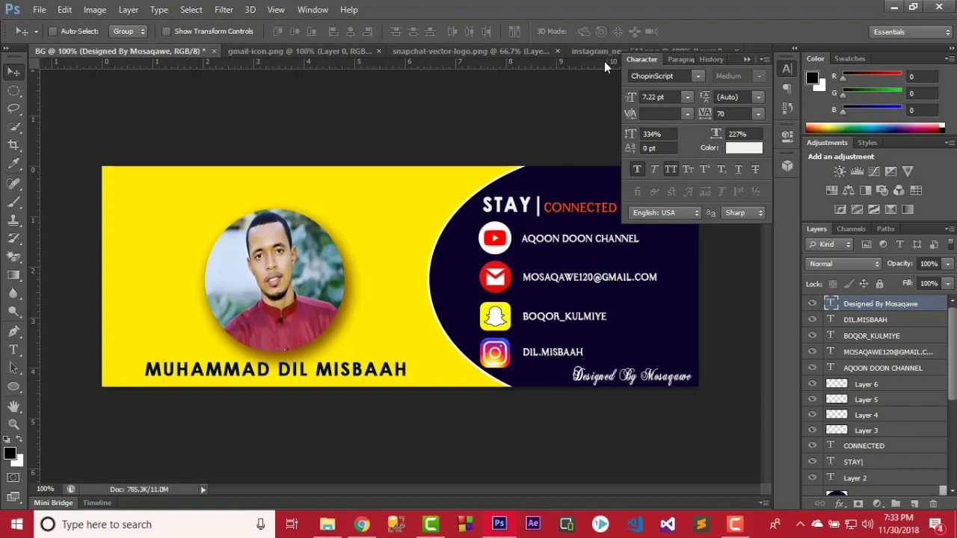
Open the AD logo image from the img folder on the E: drive's desktop folder.
left_click(746, 59)
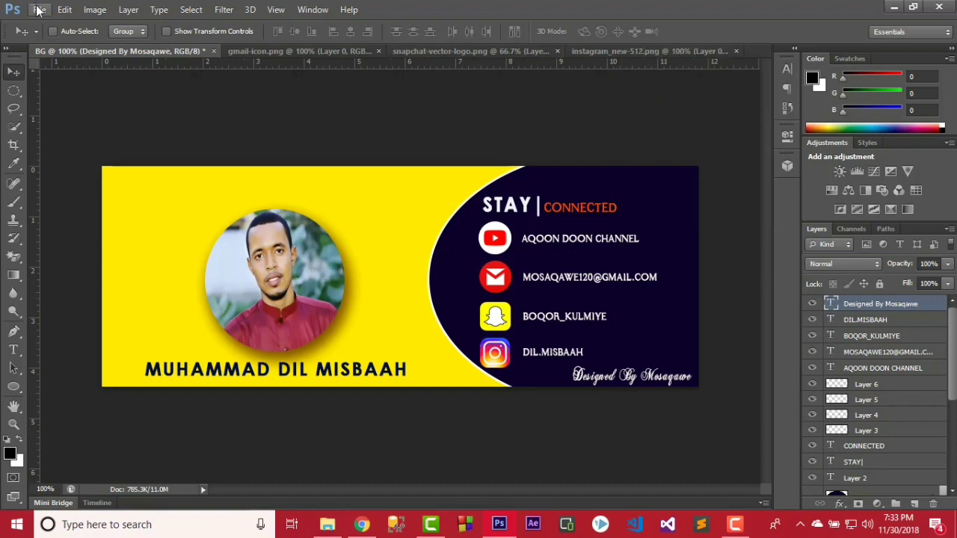
left_click(39, 10)
left_click(61, 38)
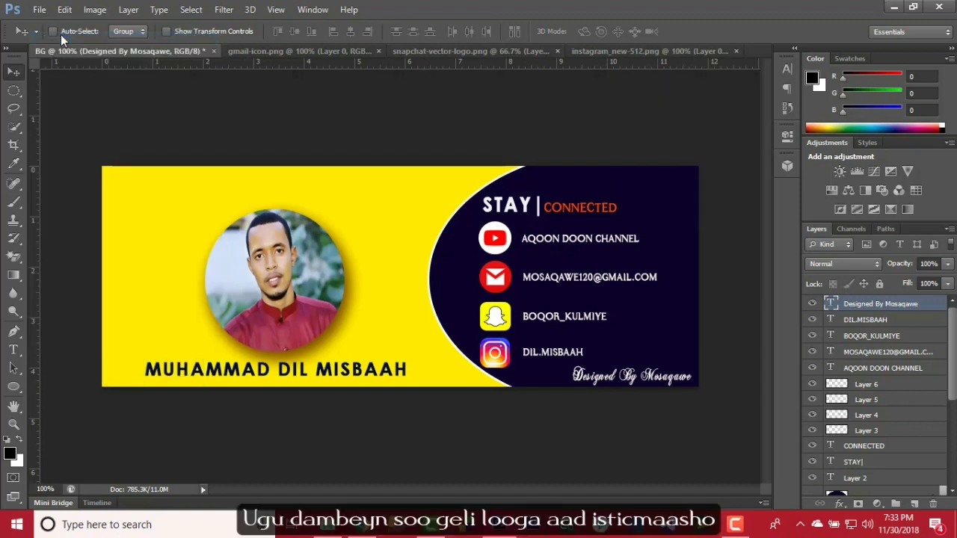
left_click(315, 254)
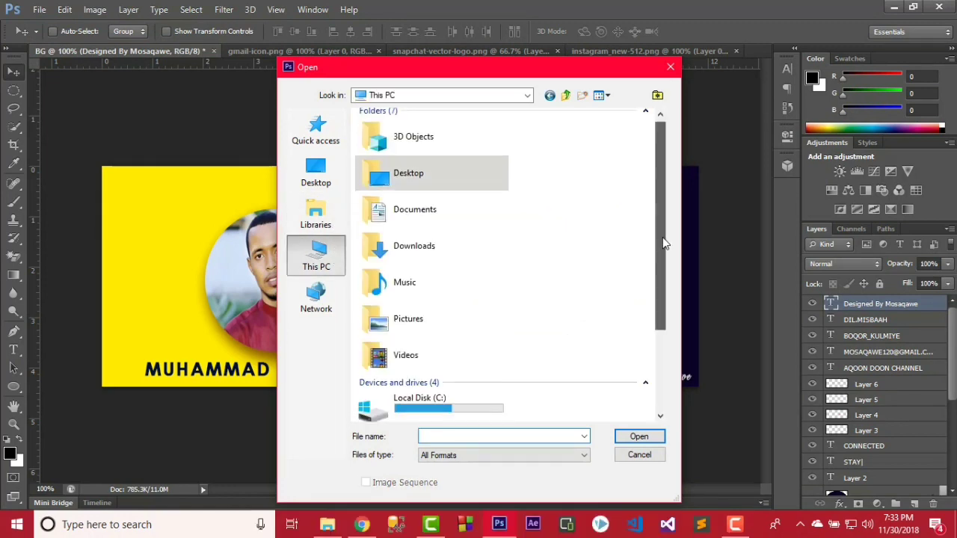
scroll(662, 243, "down", 3)
double_click(491, 340)
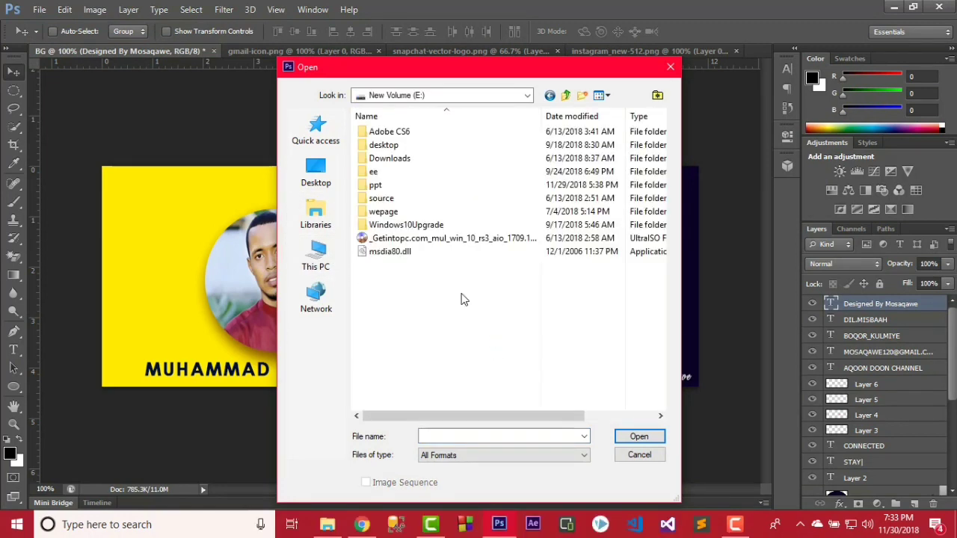
double_click(400, 148)
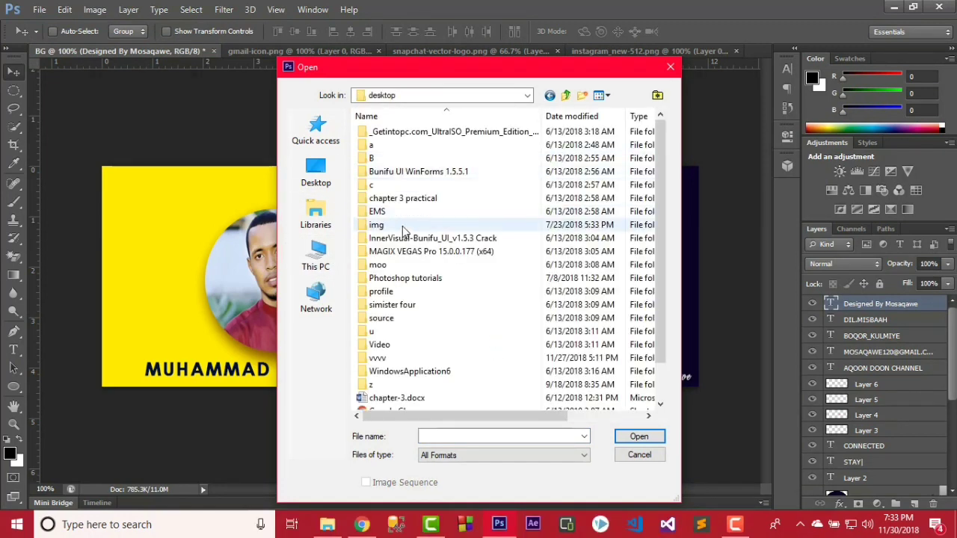
double_click(402, 226)
double_click(389, 353)
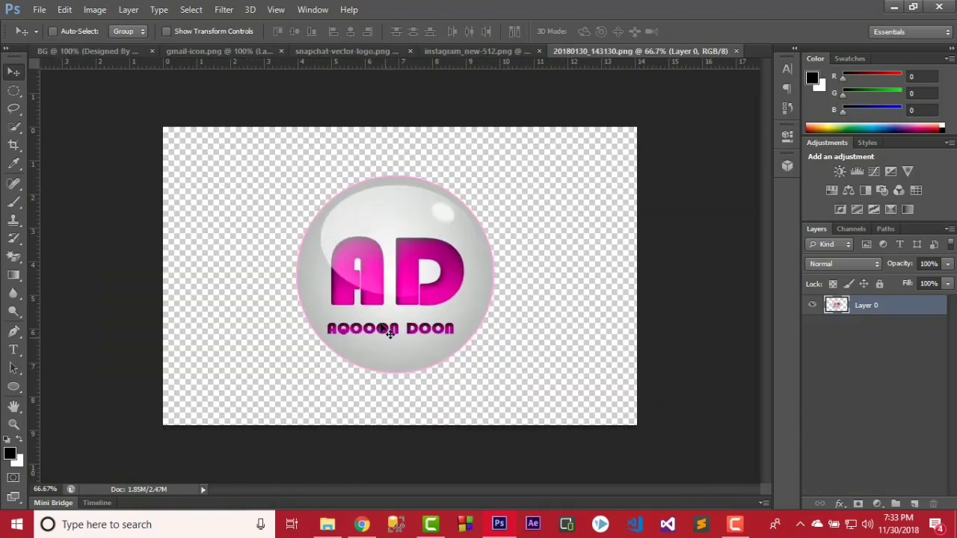
Drag the AD logo into the banner, shrink it to 17.65%, and place it top-right.
left_click_drag(387, 331, 459, 246)
left_click_drag(567, 193, 567, 193)
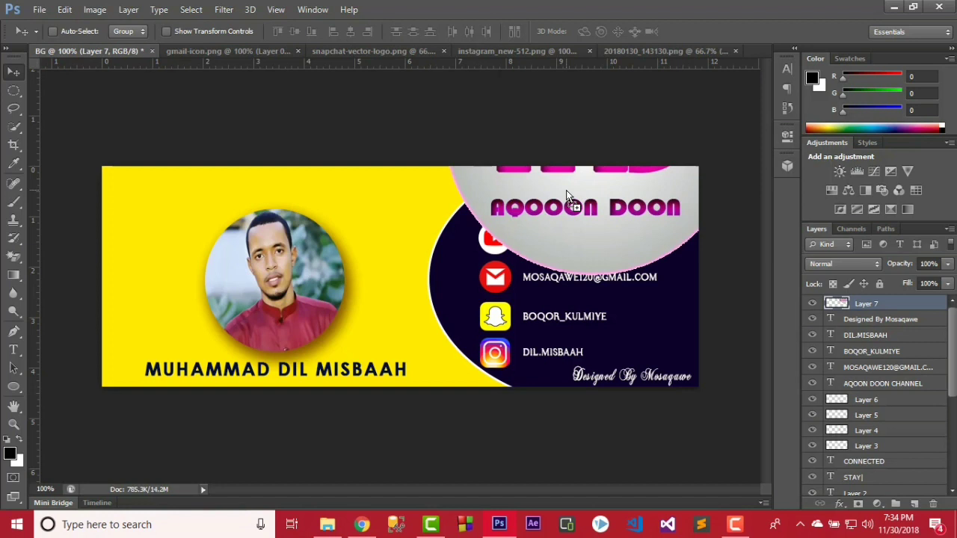
key("ctrl+t")
left_click_drag(749, 273, 548, 158)
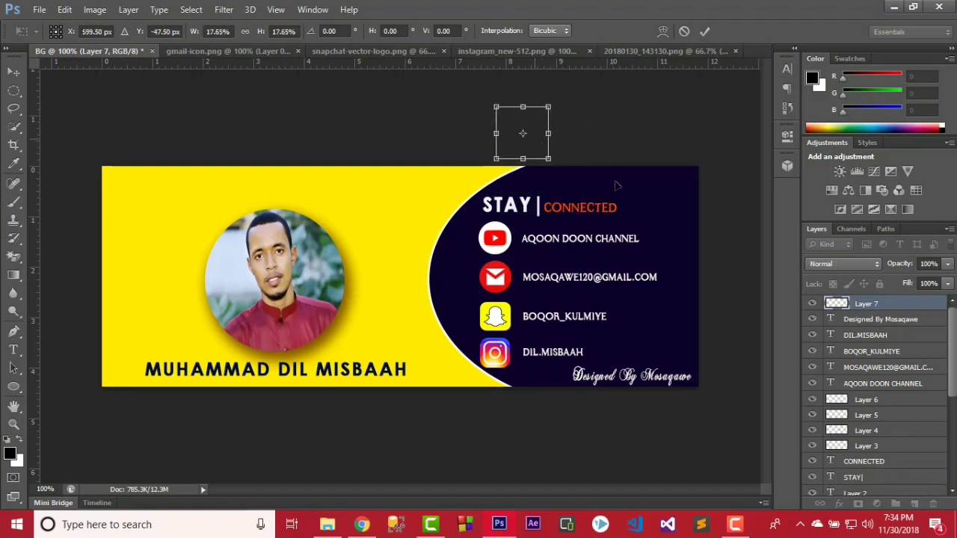
left_click_drag(534, 119, 671, 189)
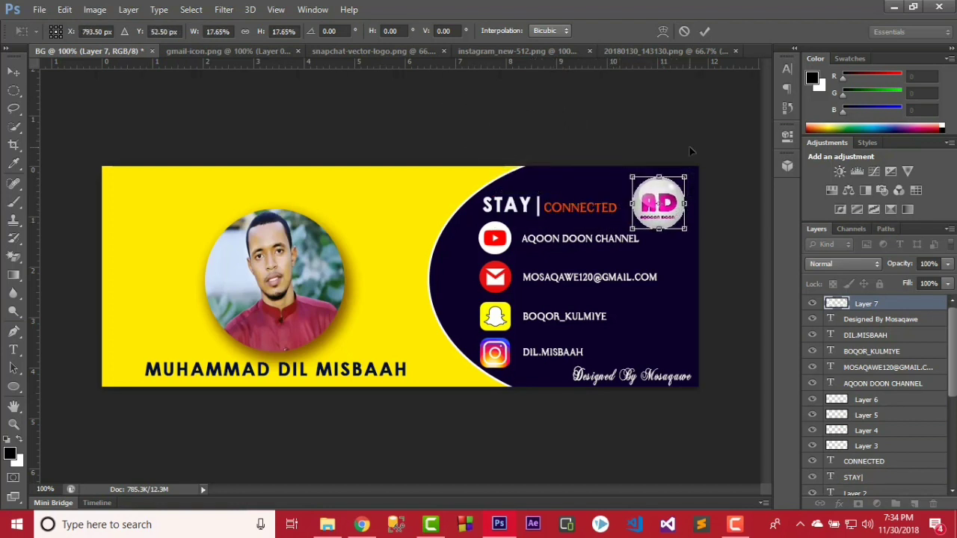
key("Right")
key("Right")
key("Right")
key("Right")
key("Right")
key("Right")
key("Right")
key("Right")
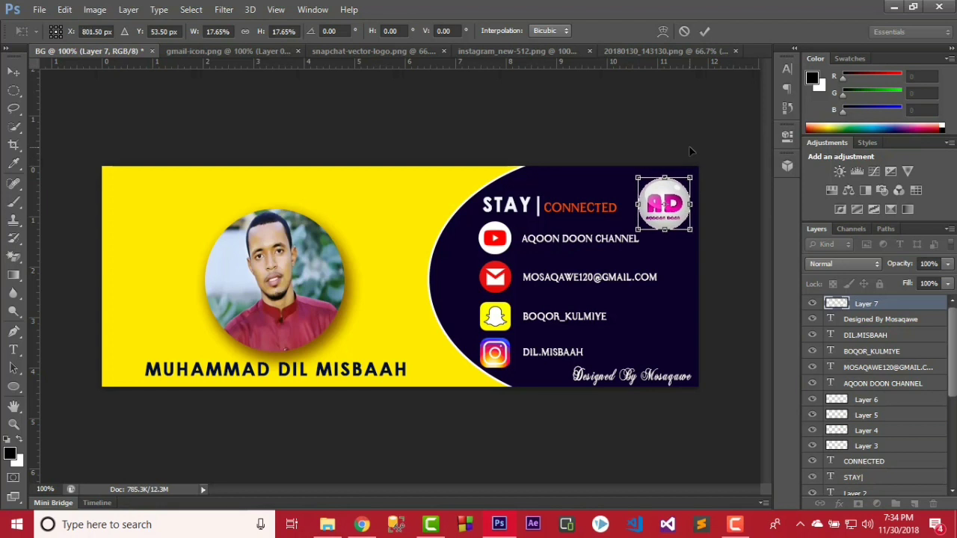
left_click(702, 30)
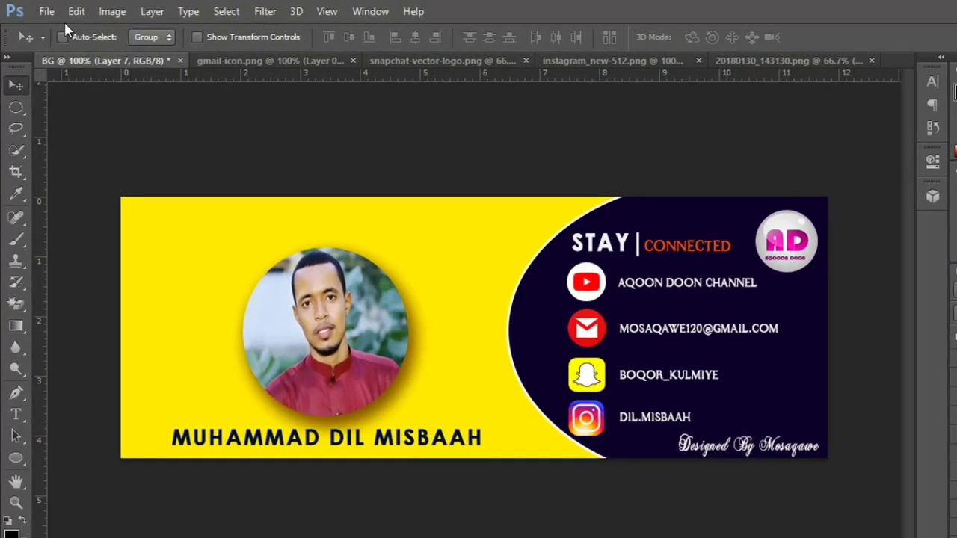
left_click(39, 9)
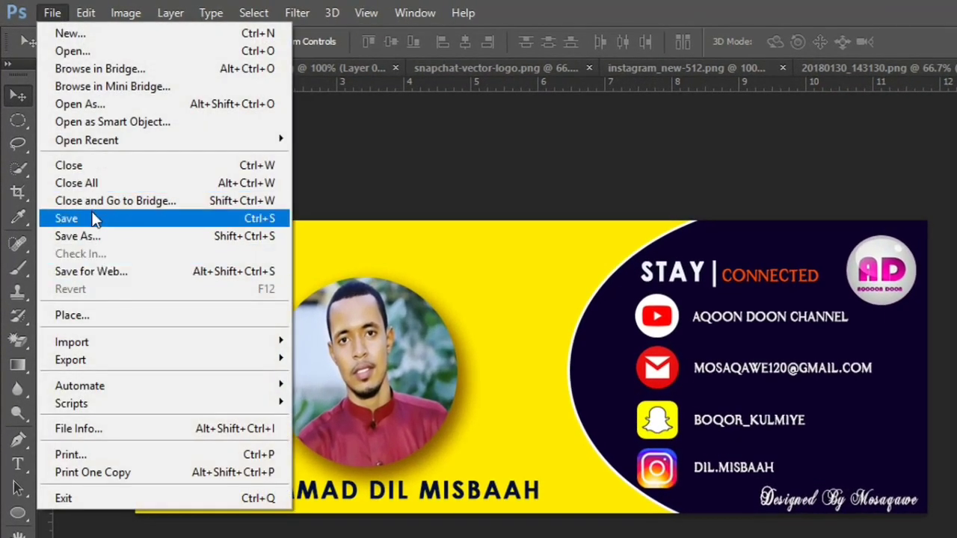
Save the cover as JPEG 'cover image.jpg' on the Desktop and open it for viewing.
left_click(90, 217)
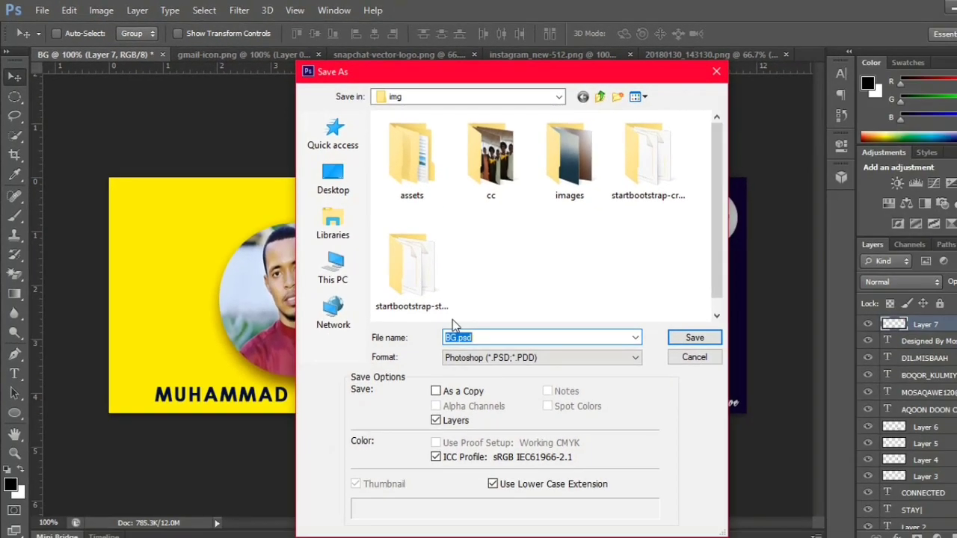
type("cover image")
left_click(516, 356)
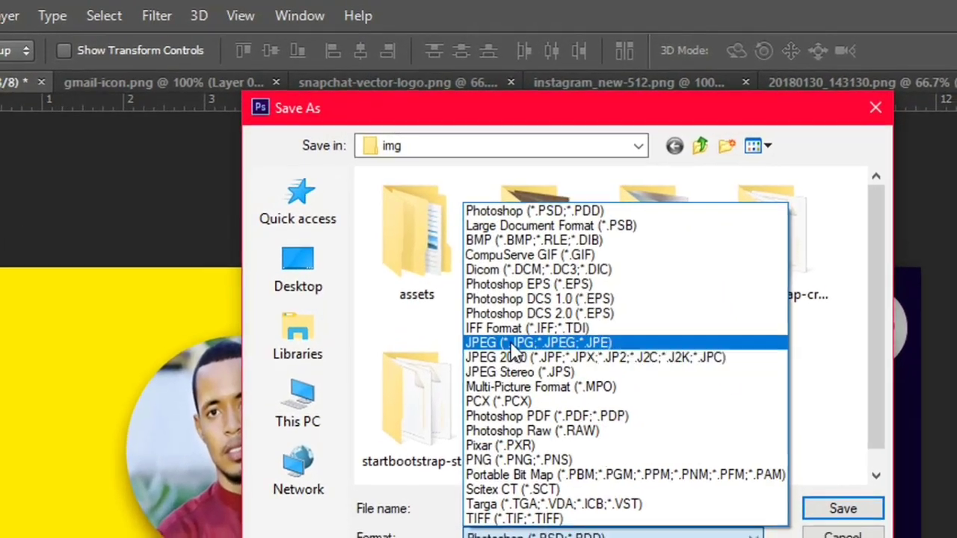
left_click(514, 344)
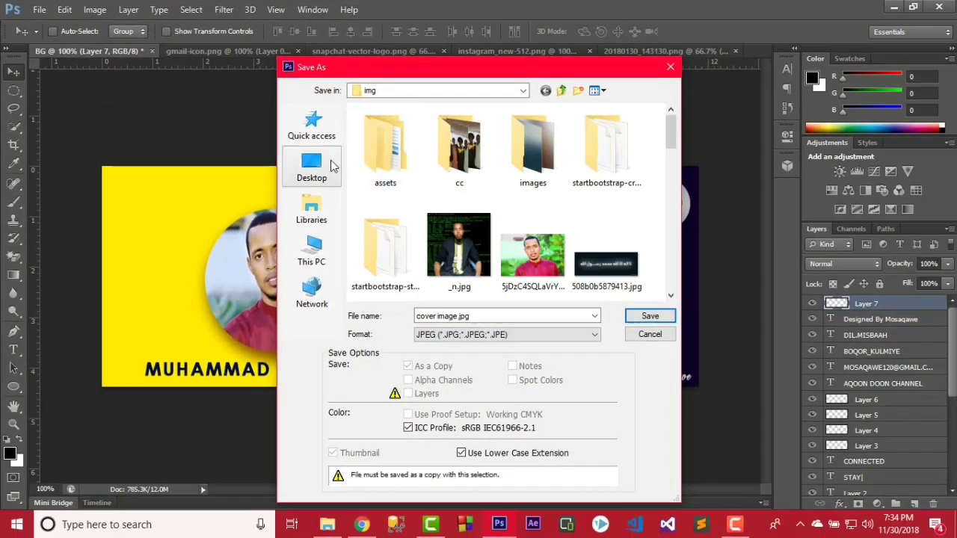
left_click(297, 266)
left_click(637, 314)
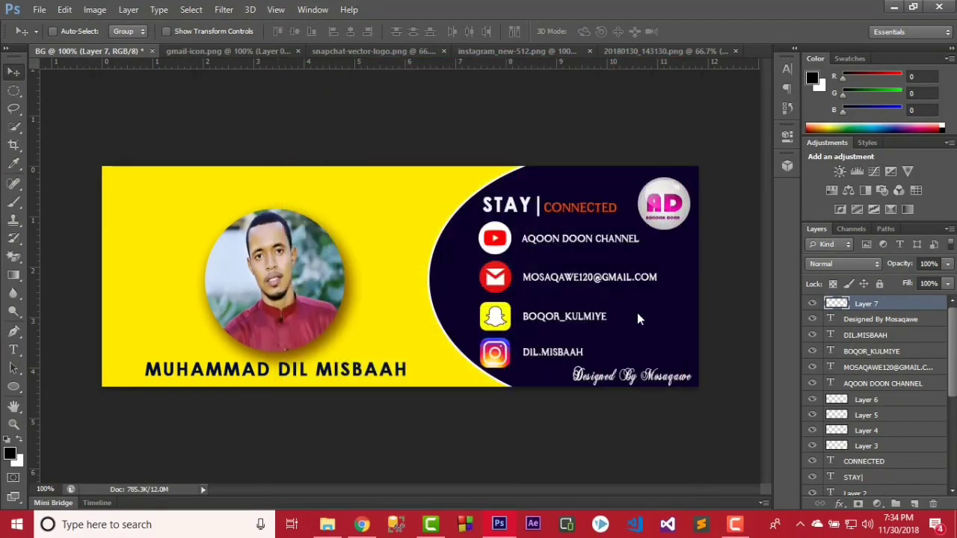
left_click(580, 130)
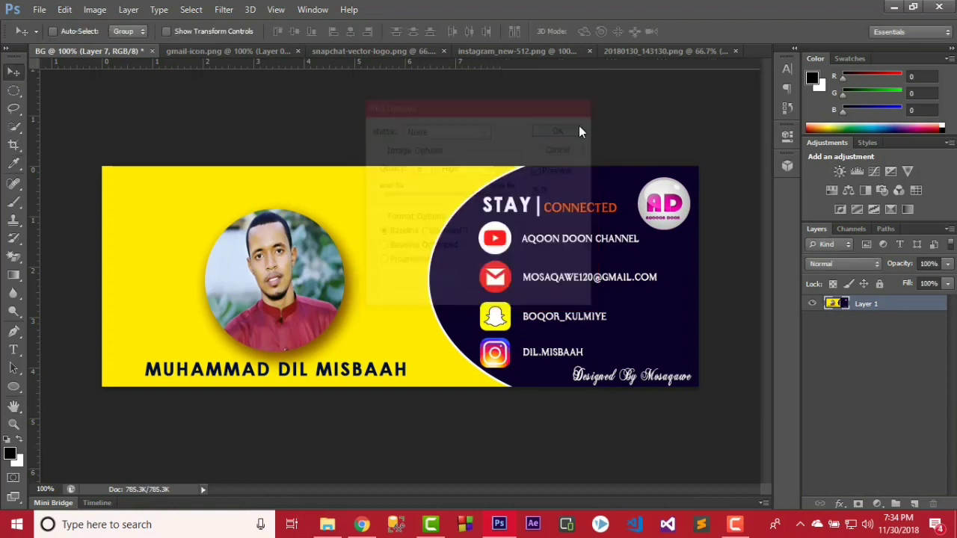
left_click(893, 6)
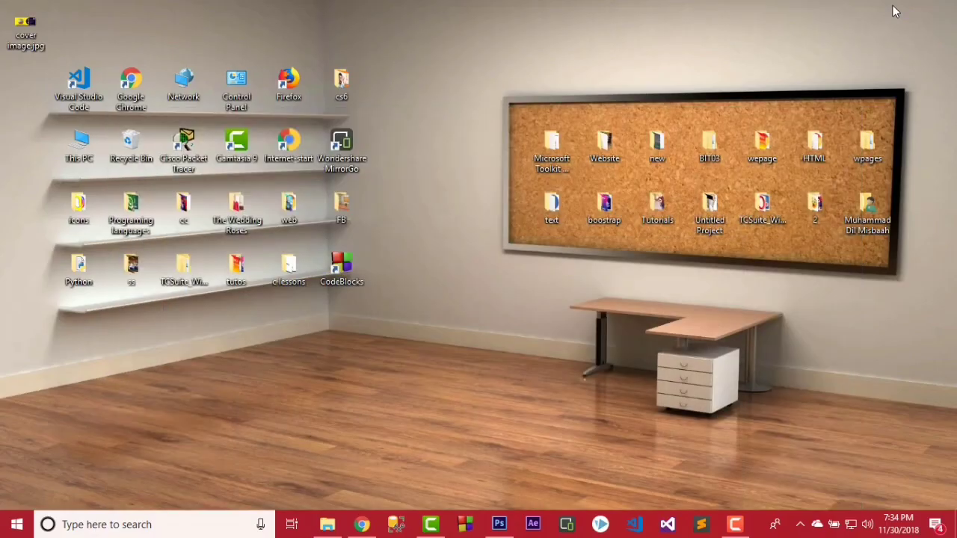
double_click(32, 21)
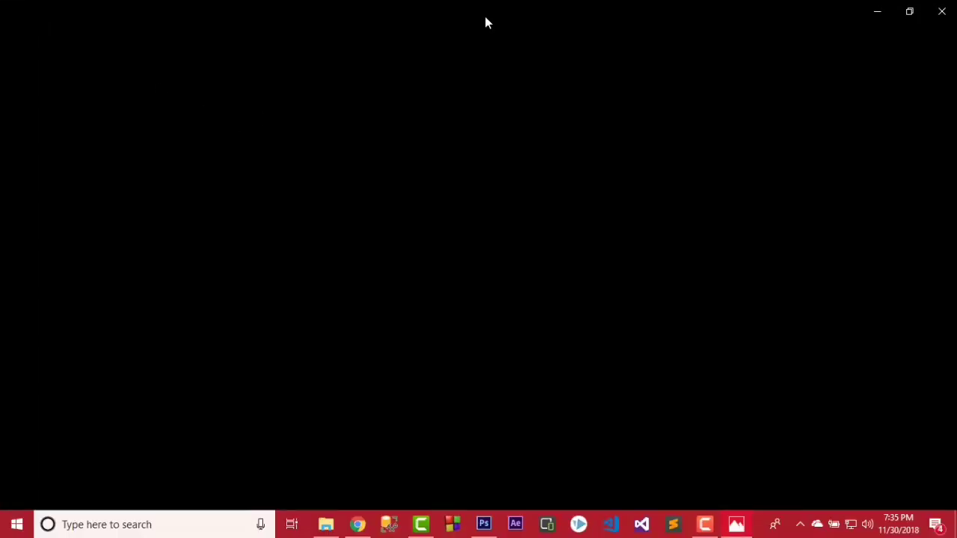